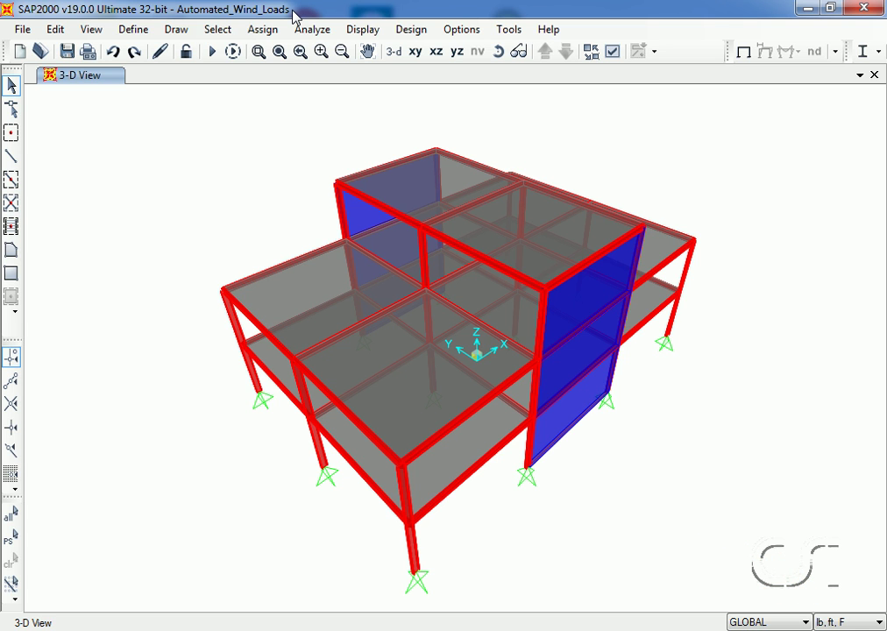
- Add a load pattern named WIND_Y of type Wind with ASCE 7-10 as its auto lateral load pattern
{"action": "left_click", "coordinate": [136, 31]}
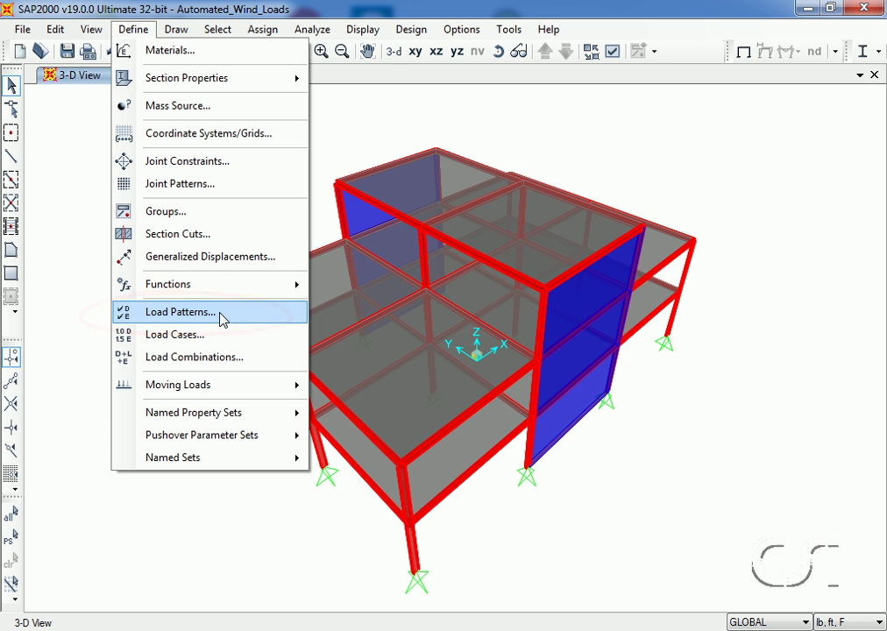
{"action": "left_click", "coordinate": [180, 311]}
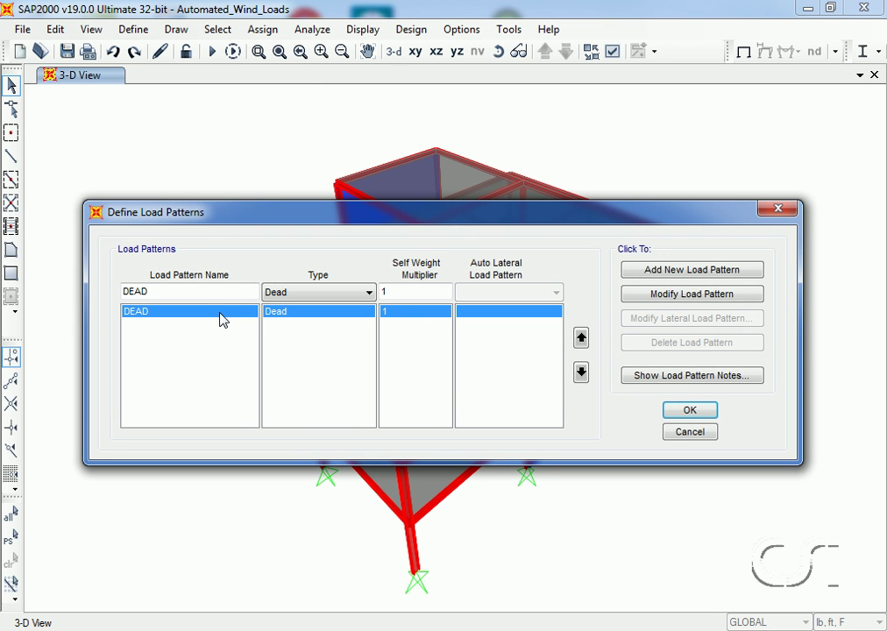
{"action": "double_click", "coordinate": [202, 294]}
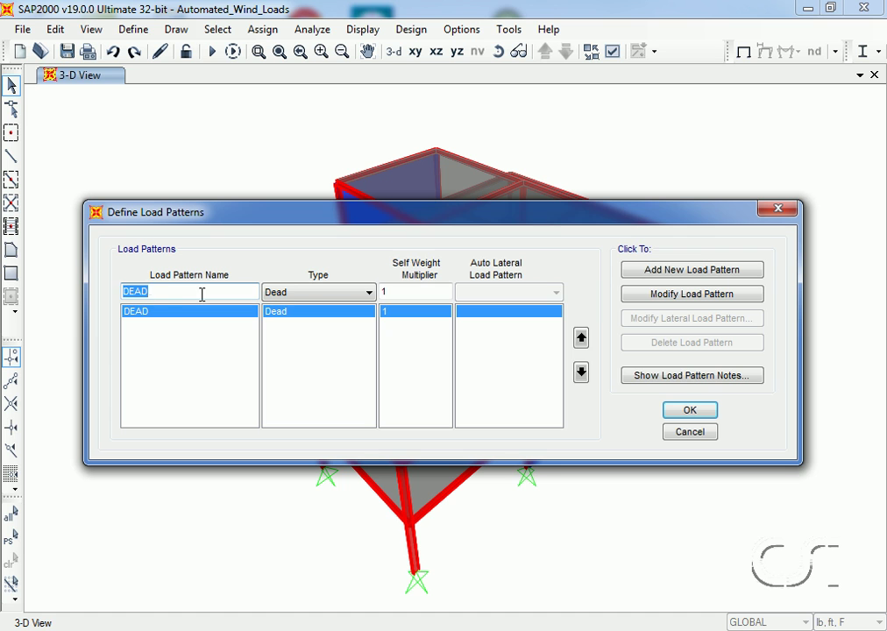
{"action": "type", "text": "W"}
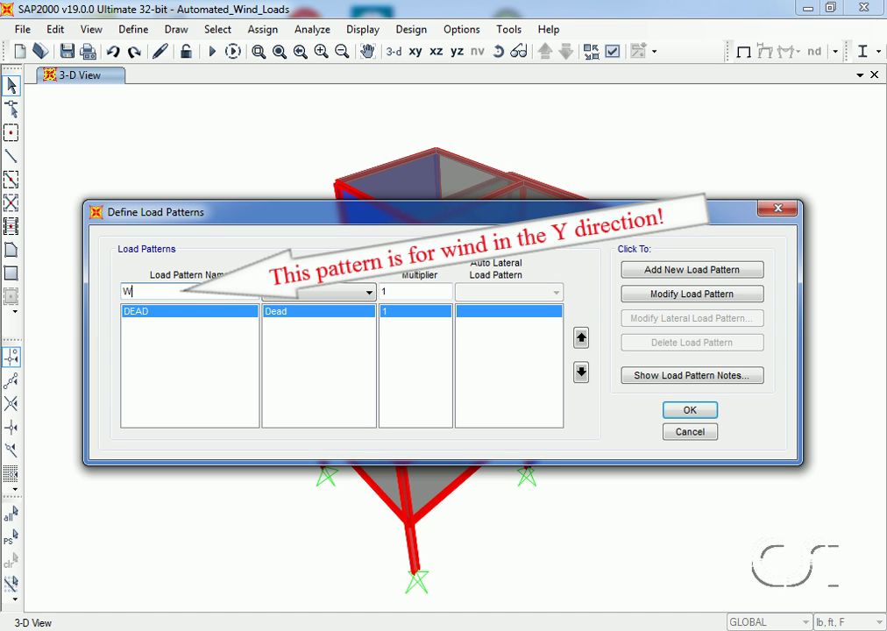
{"action": "type", "text": "IND_Y"}
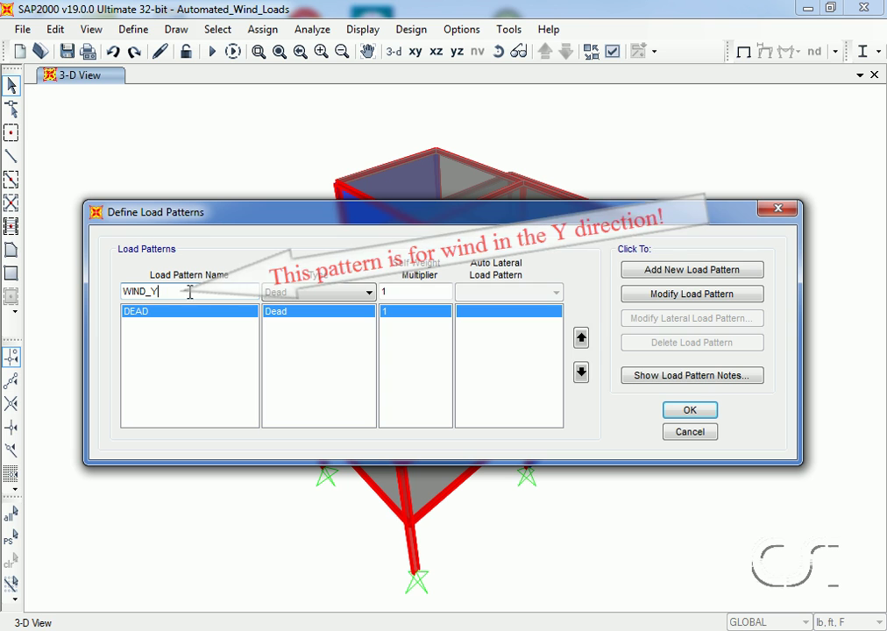
{"action": "left_click", "coordinate": [329, 295]}
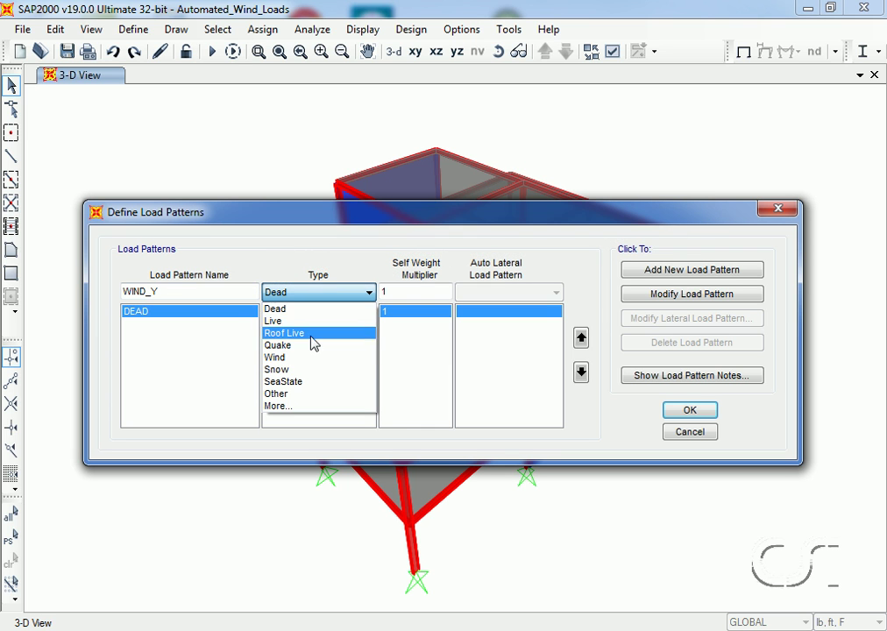
{"action": "left_click", "coordinate": [288, 359]}
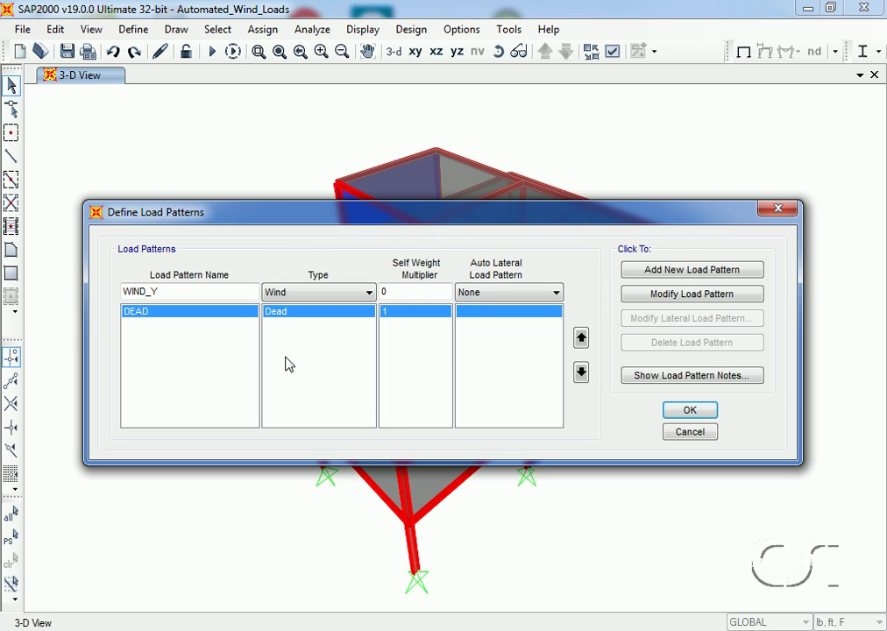
{"action": "left_click", "coordinate": [517, 294]}
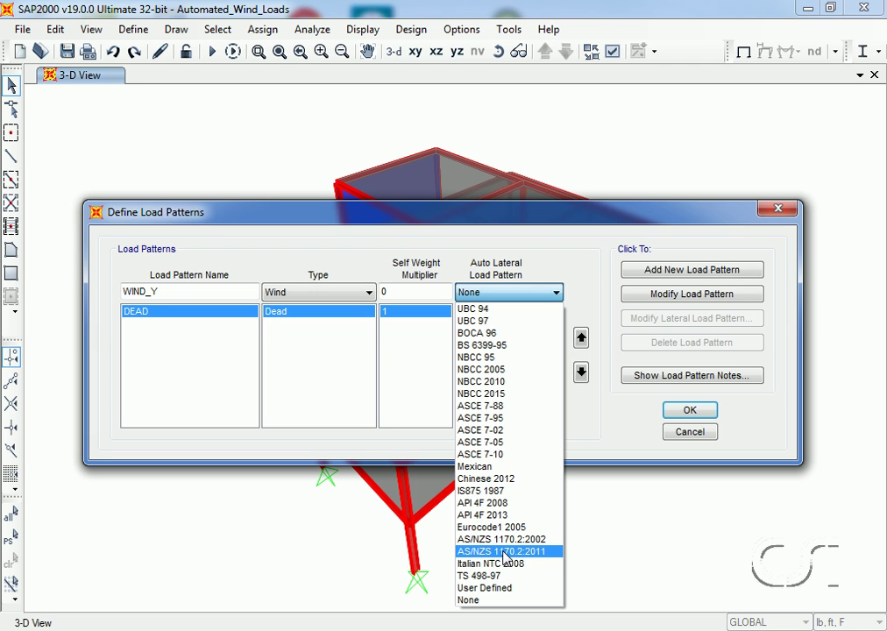
{"action": "left_click", "coordinate": [490, 454]}
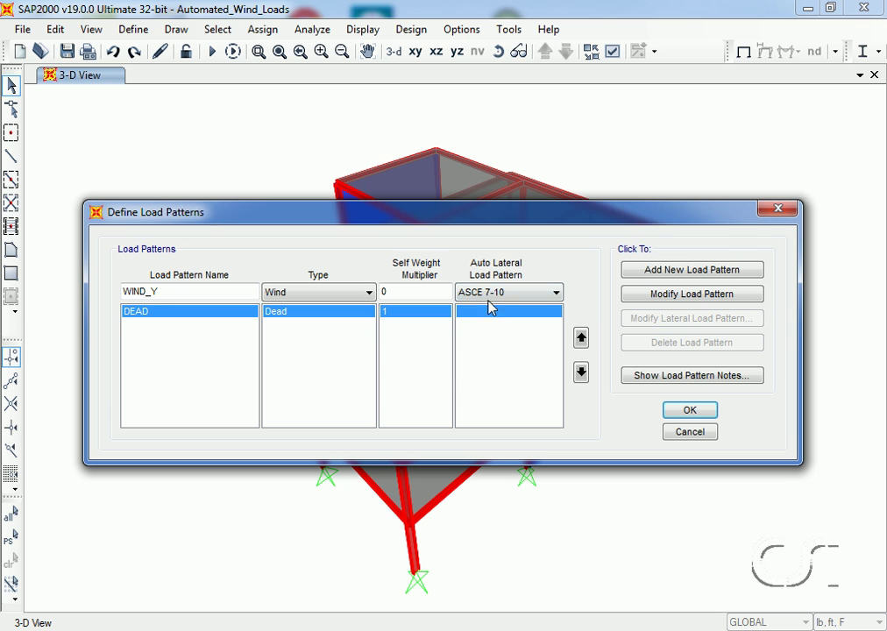
{"action": "left_click", "coordinate": [661, 273]}
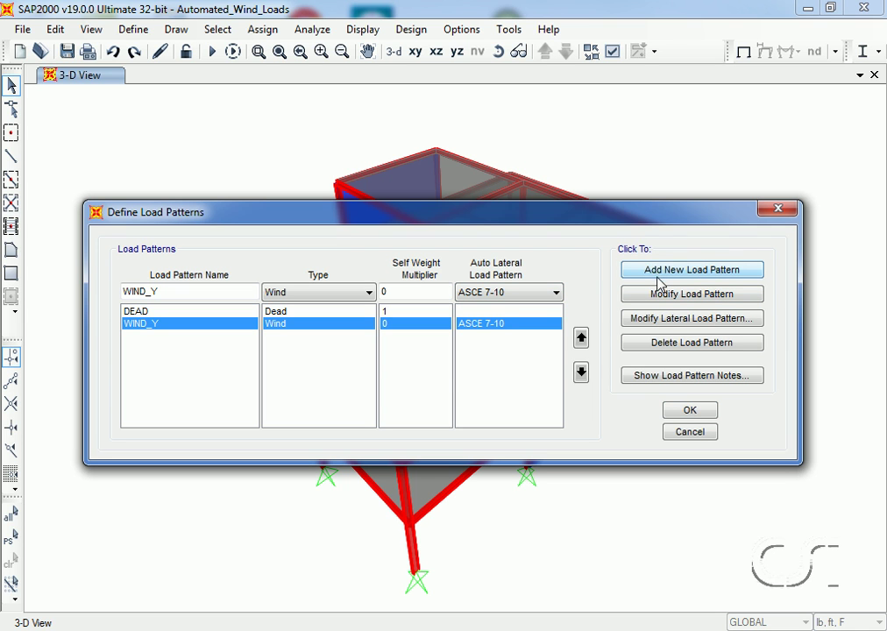
- Set the WIND_Y lateral load's exposure to come from frame and area objects, including area objects
{"action": "left_click", "coordinate": [717, 326]}
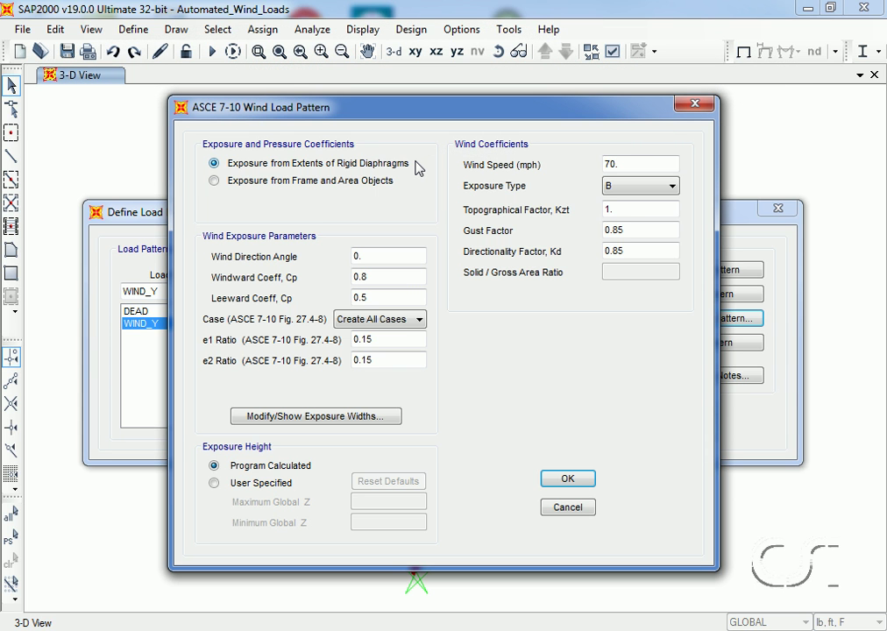
{"action": "left_click", "coordinate": [213, 181]}
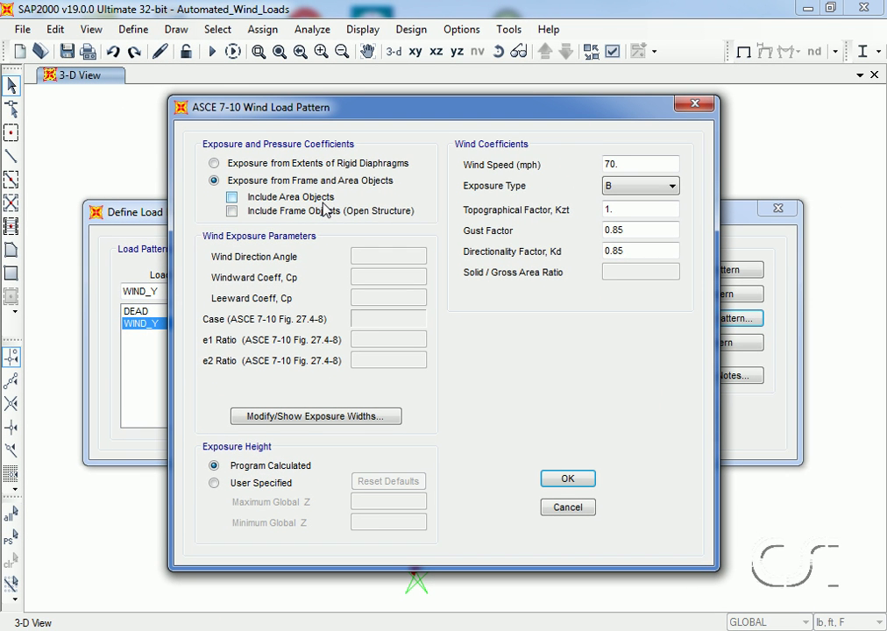
{"action": "left_click", "coordinate": [283, 198]}
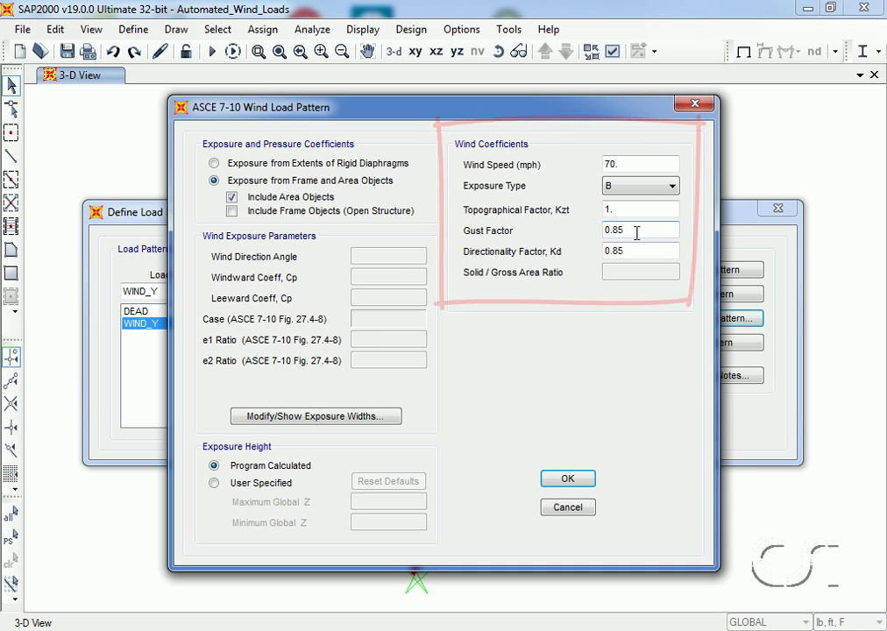
{"action": "left_click", "coordinate": [232, 212]}
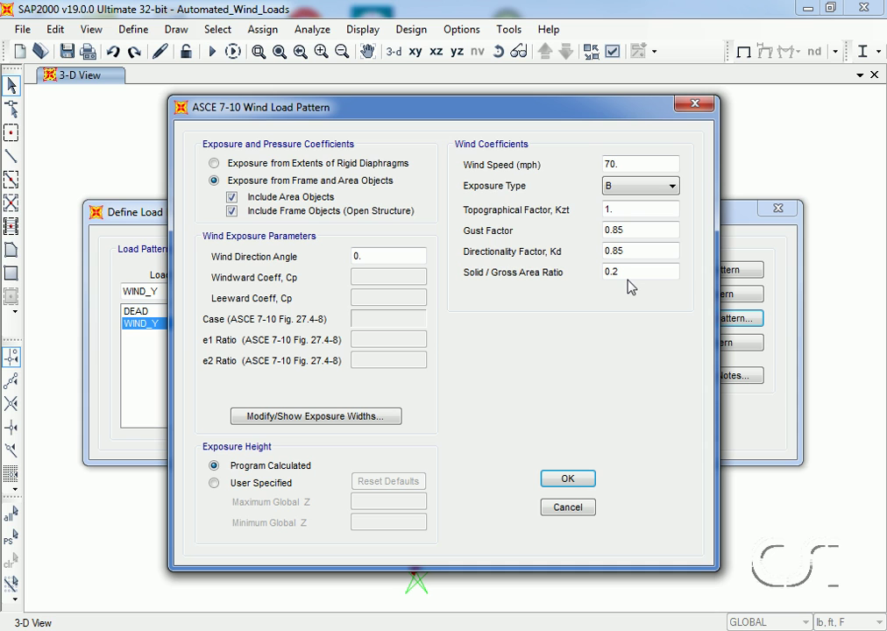
{"action": "left_click", "coordinate": [231, 213]}
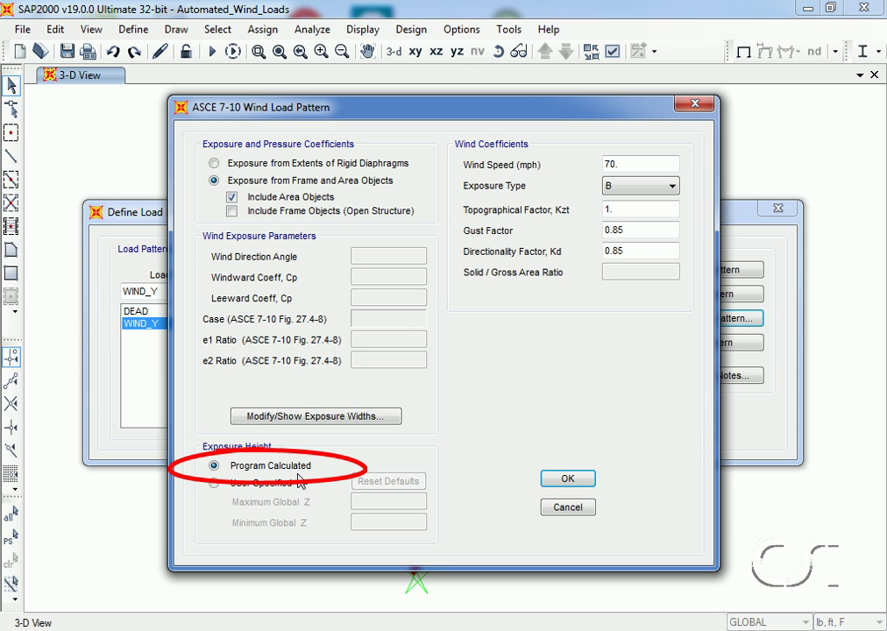
{"action": "left_click", "coordinate": [214, 483]}
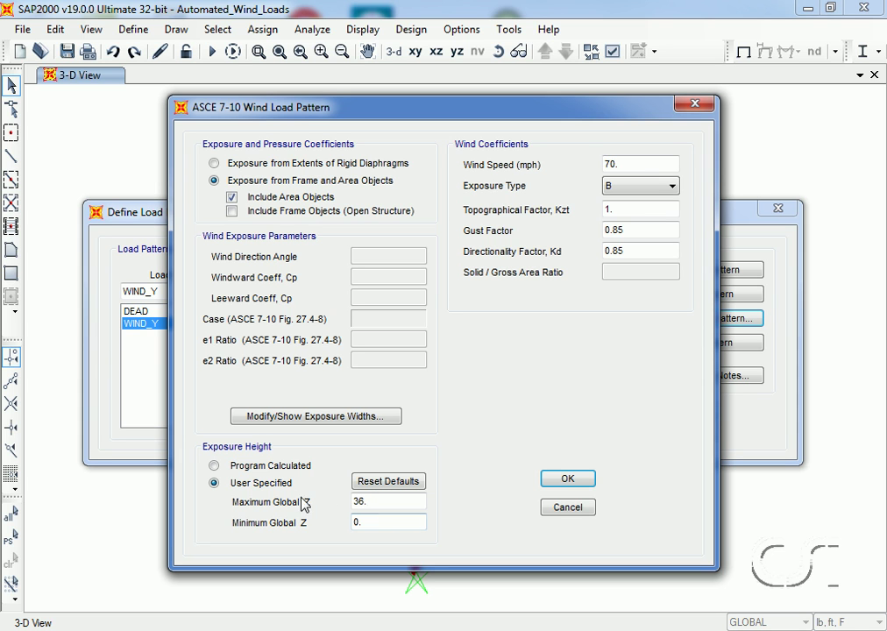
{"action": "left_click", "coordinate": [216, 469]}
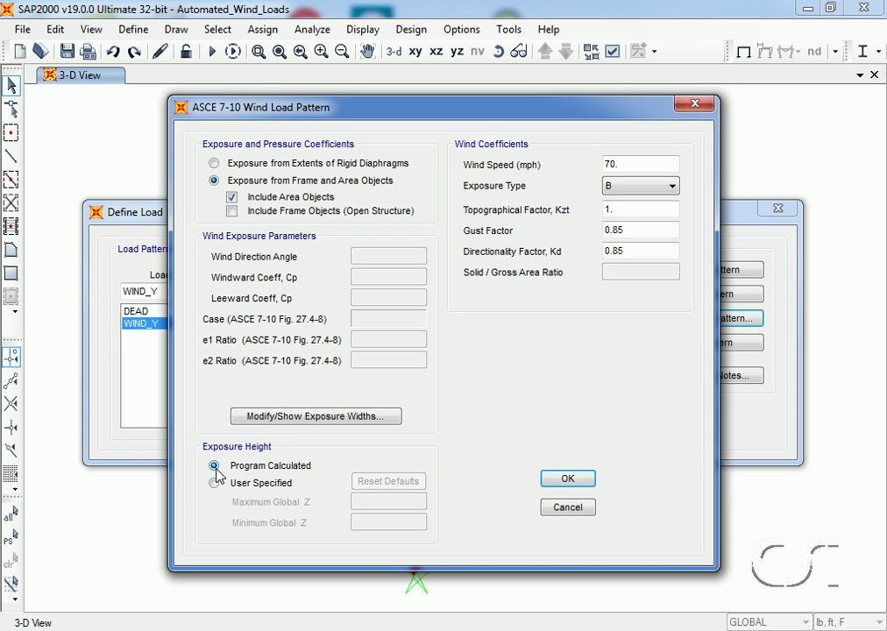
- Accept the ASCE 7-10 wind load settings and the load pattern definitions
{"action": "left_click", "coordinate": [568, 479]}
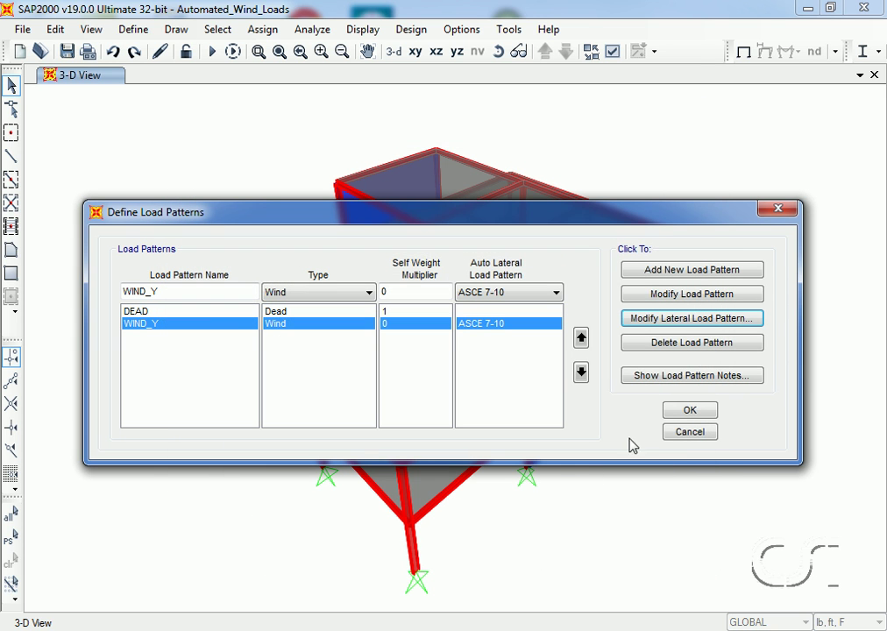
{"action": "left_click", "coordinate": [683, 413]}
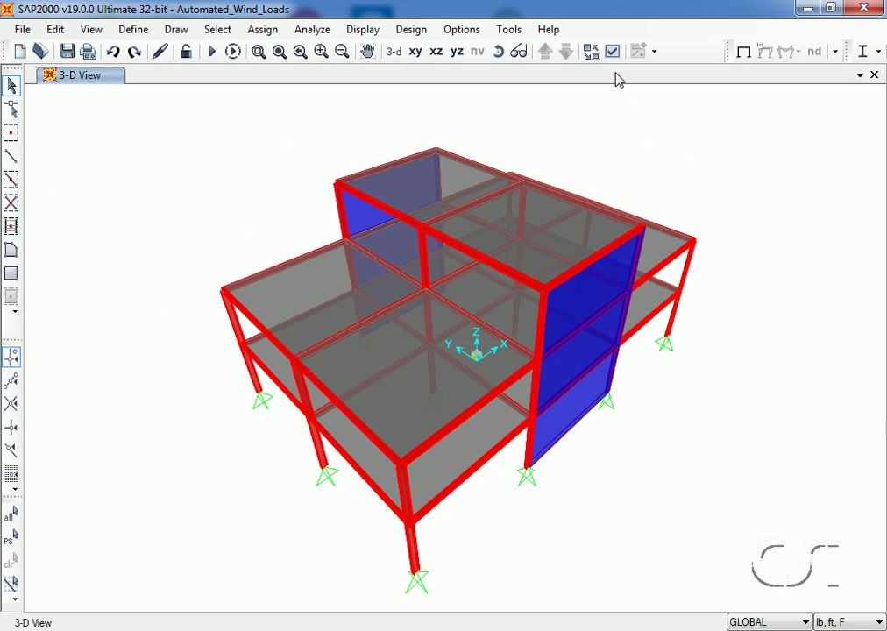
- Show the local axes of the area objects and switch the model to the Standard view type
{"action": "left_click", "coordinate": [613, 52]}
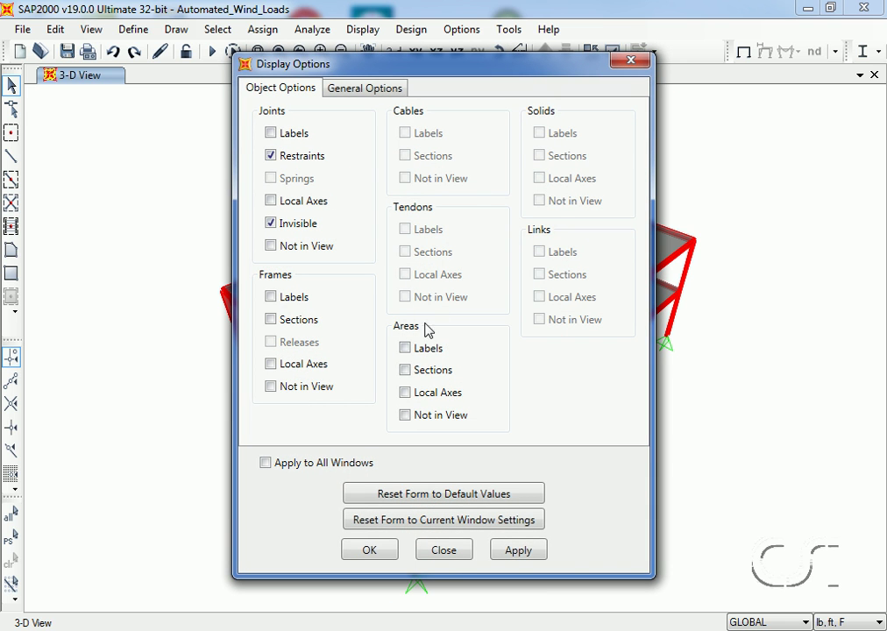
{"action": "left_click", "coordinate": [405, 393]}
{"action": "left_click", "coordinate": [378, 92]}
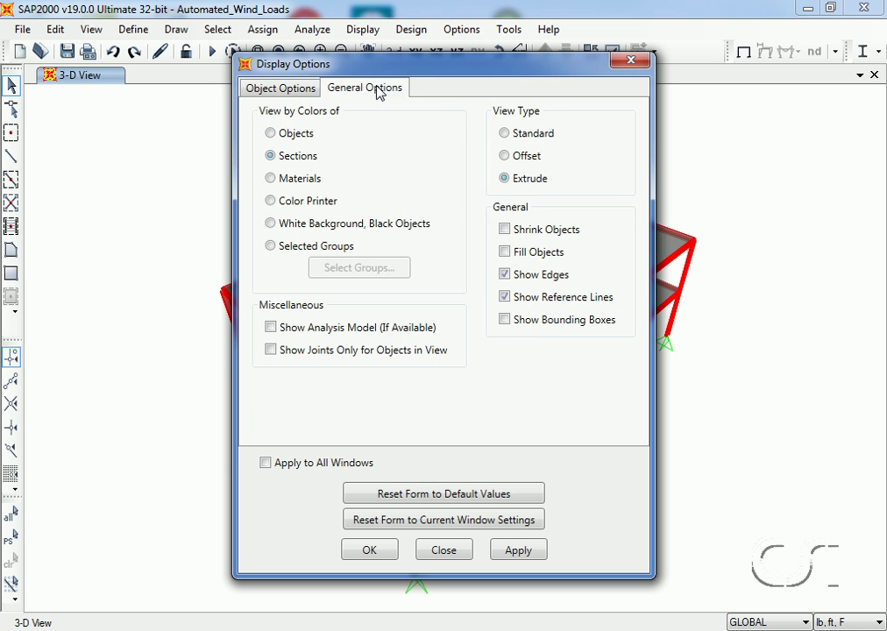
{"action": "left_click", "coordinate": [517, 136]}
{"action": "left_click", "coordinate": [497, 550]}
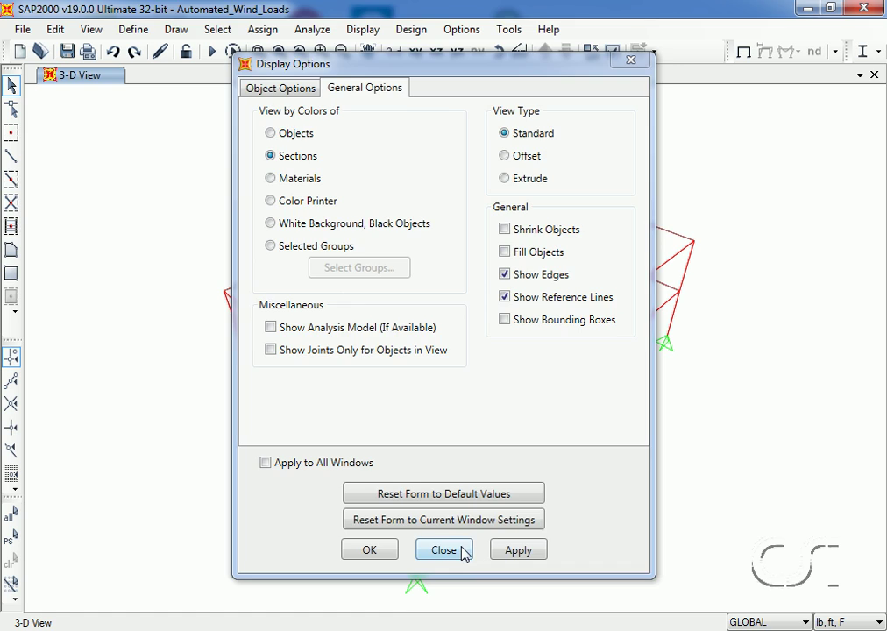
{"action": "left_click", "coordinate": [465, 552]}
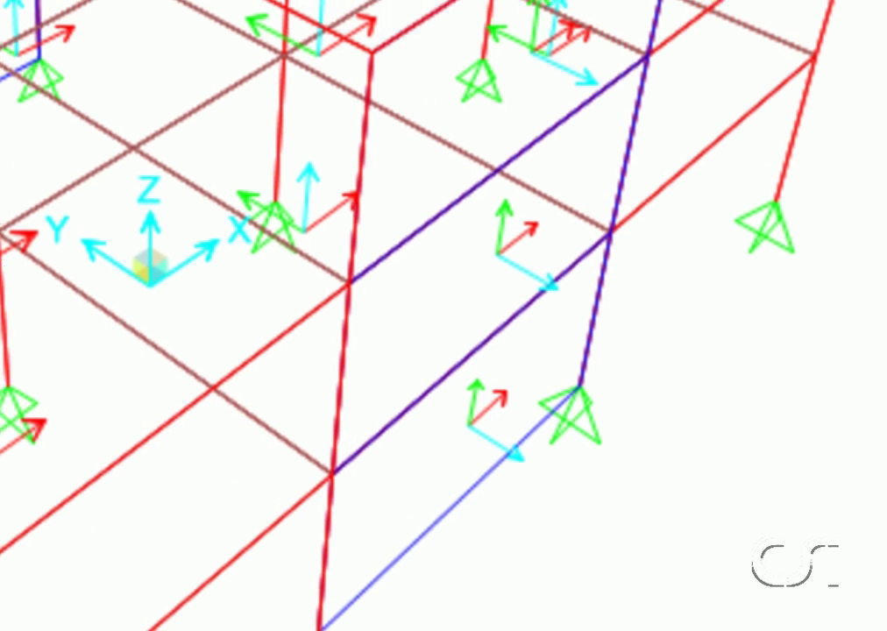
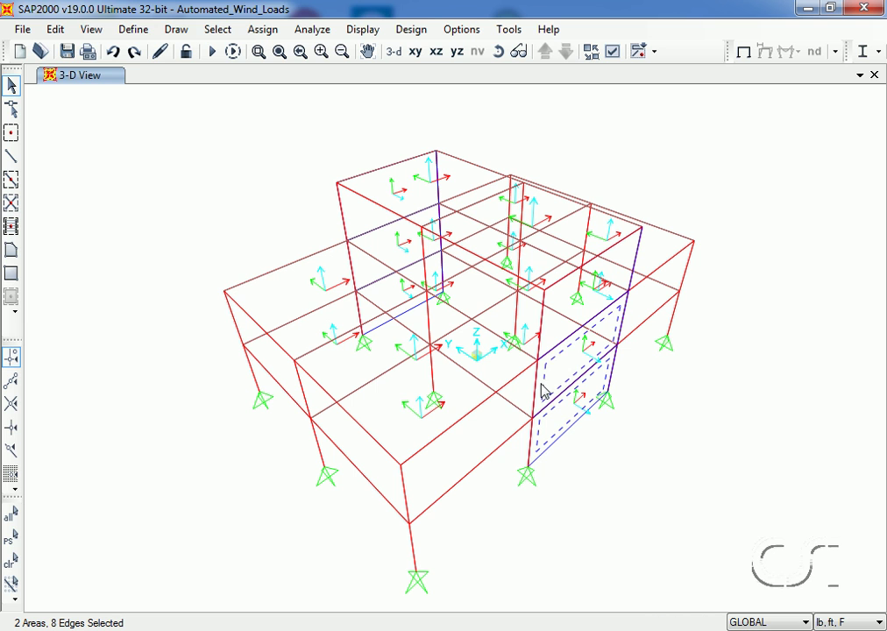
- Assign a windward wind pressure coefficient Cp of -0.8 for WIND_Y to the three stacked wall panels on the windward side
{"action": "left_click", "coordinate": [548, 340]}
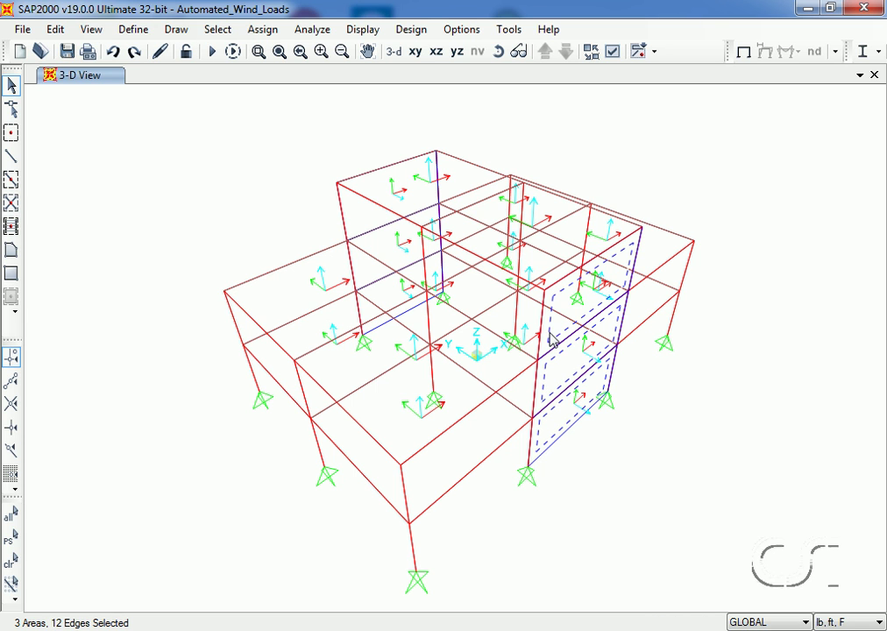
{"action": "left_click", "coordinate": [262, 30]}
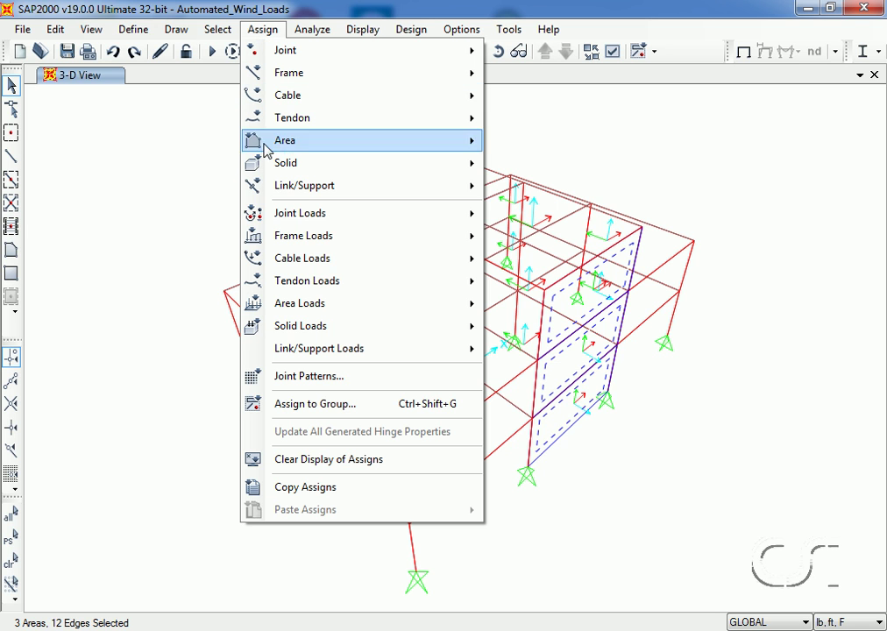
{"action": "mouse_move", "coordinate": [338, 308]}
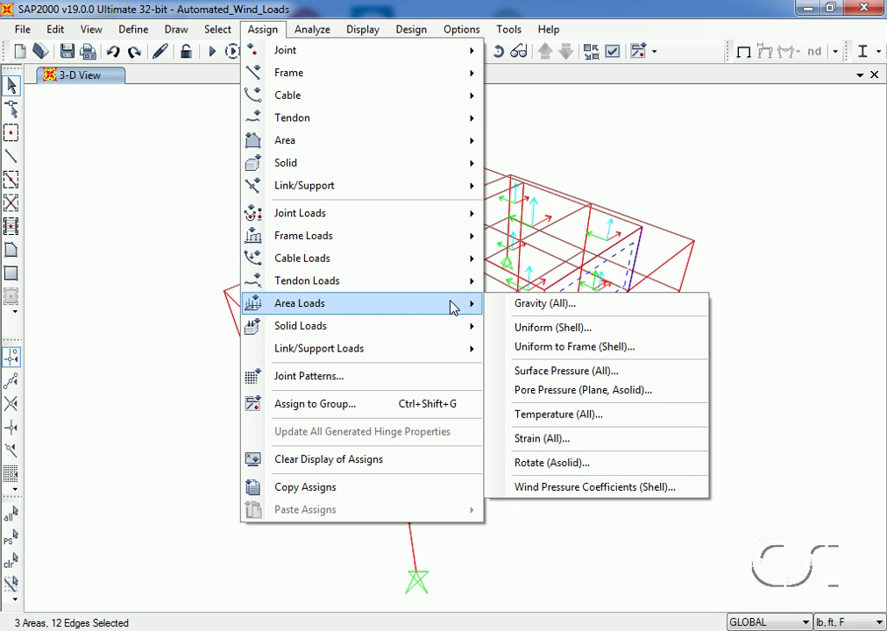
{"action": "left_click", "coordinate": [578, 487]}
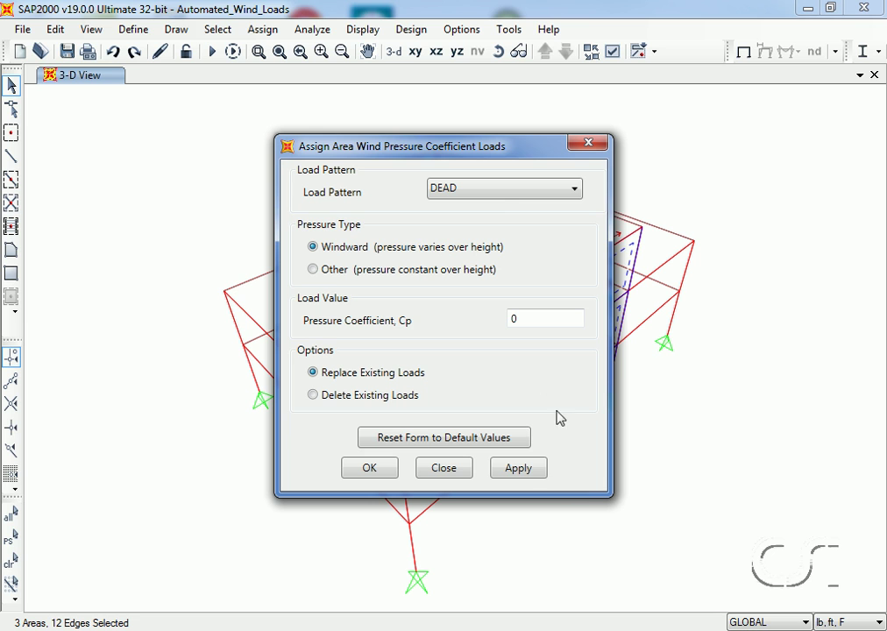
{"action": "left_click", "coordinate": [496, 193]}
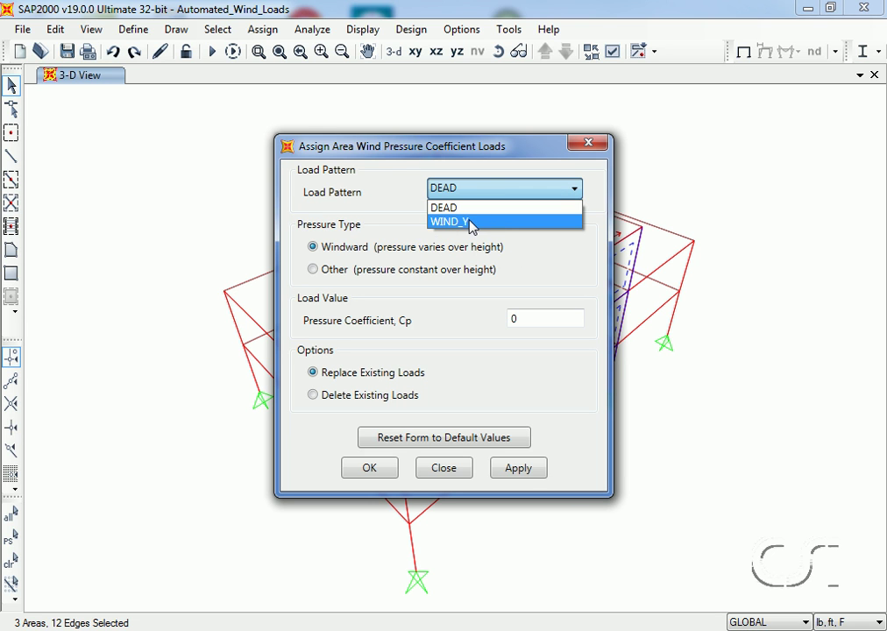
{"action": "left_click", "coordinate": [472, 223]}
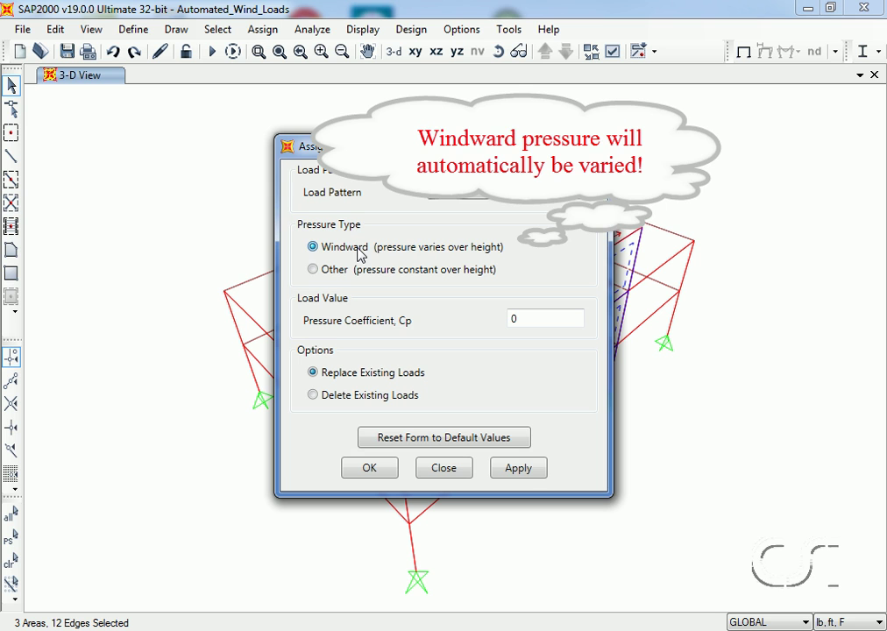
{"action": "left_click", "coordinate": [523, 319]}
{"action": "double_click", "coordinate": [517, 316]}
{"action": "type", "text": "-0.8"}
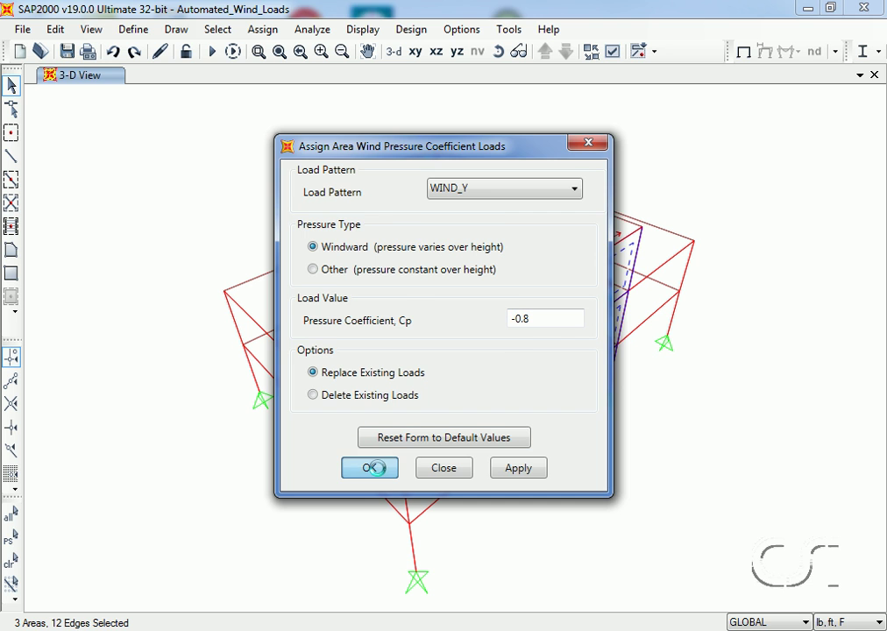
{"action": "left_click", "coordinate": [376, 470]}
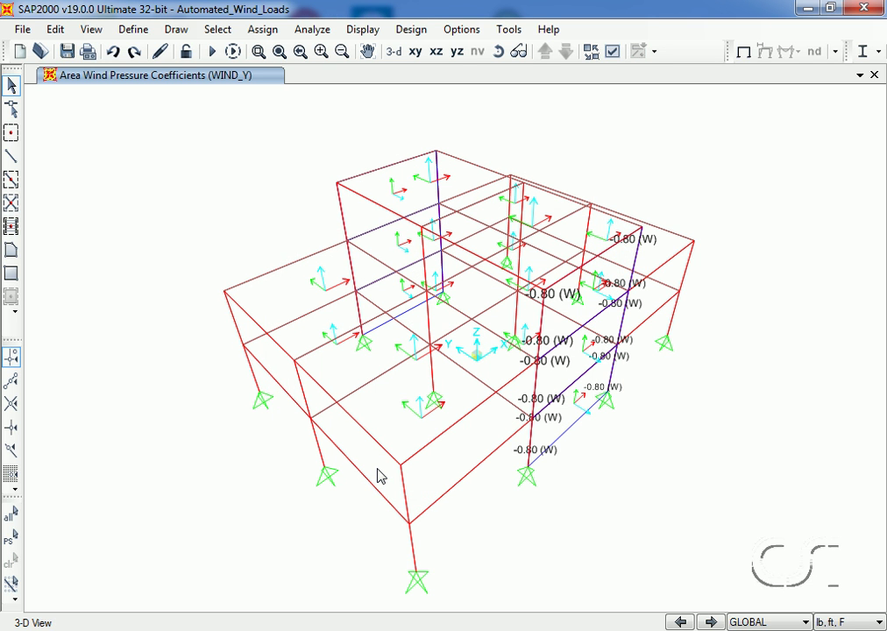
- Assign a WIND_Y wind pressure coefficient Cp of -0.5, type Other (constant over height), to the three stacked leeward wall panels
{"action": "left_click", "coordinate": [499, 53]}
{"action": "left_click_drag", "start_coordinate": [236, 283], "coordinate": [659, 192]}
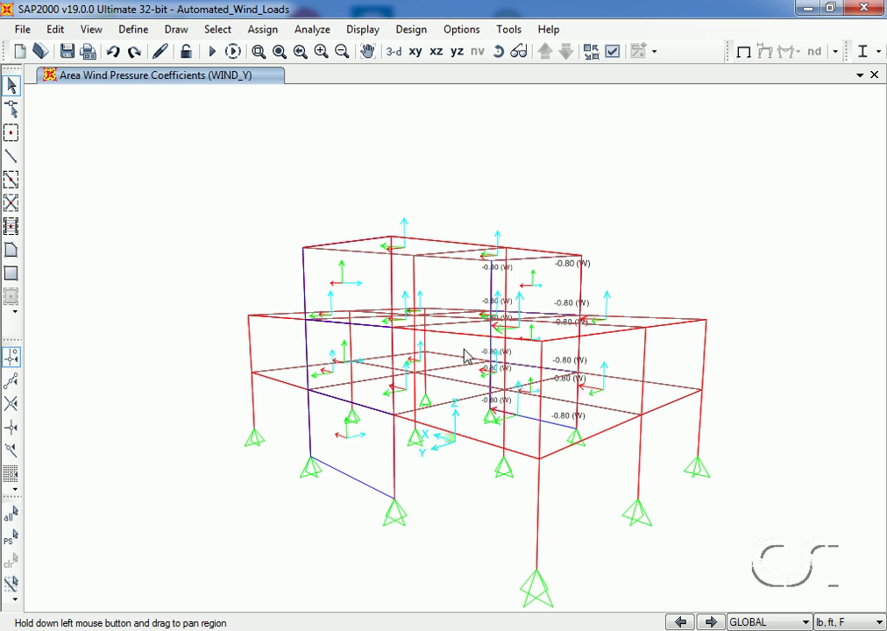
{"action": "left_click", "coordinate": [372, 467]}
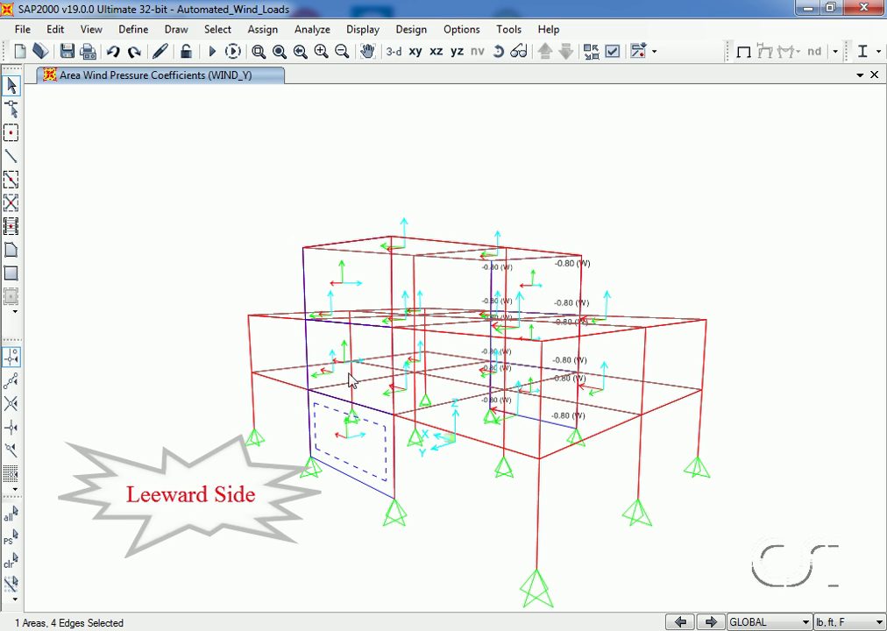
{"action": "left_click", "coordinate": [318, 340]}
{"action": "left_click", "coordinate": [317, 268]}
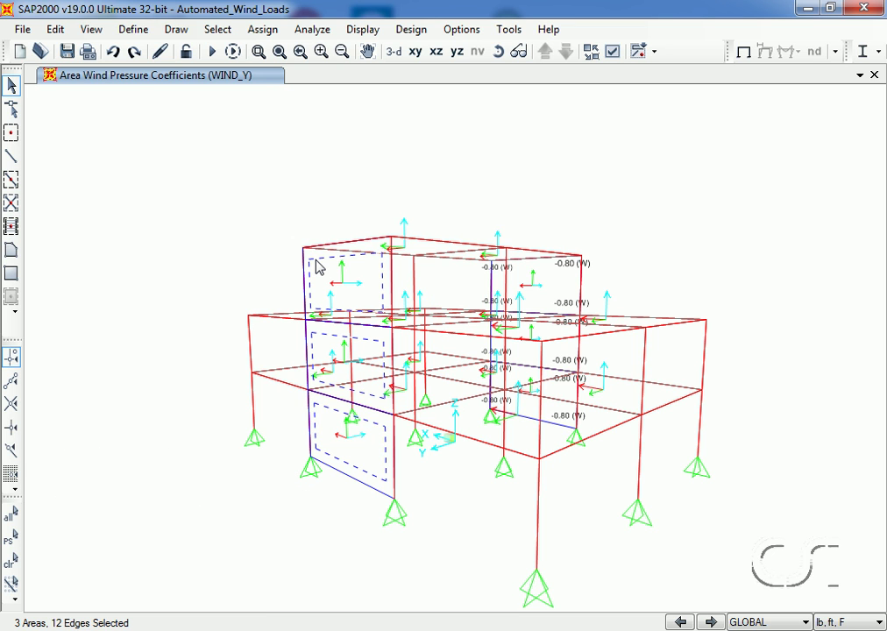
{"action": "left_click", "coordinate": [273, 30]}
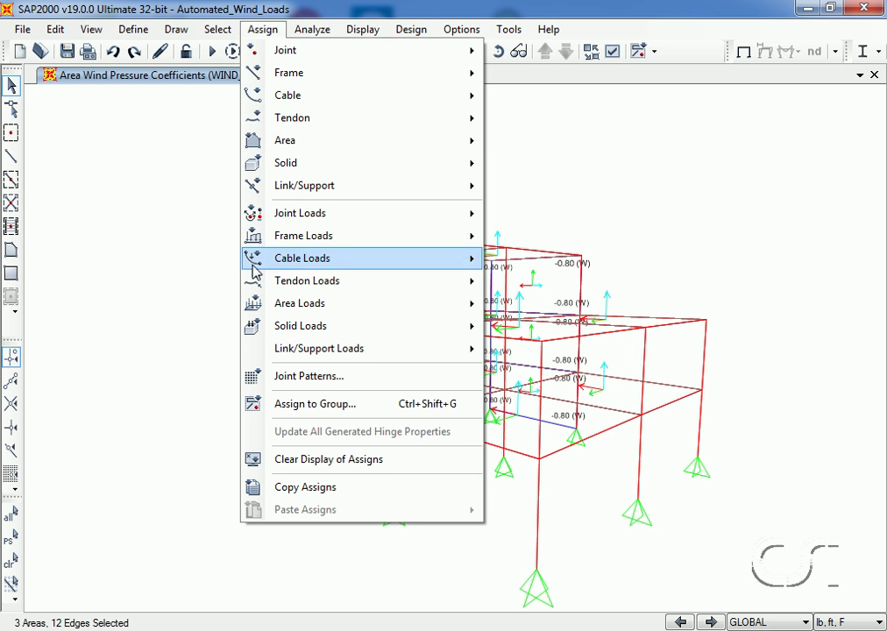
{"action": "mouse_move", "coordinate": [340, 305]}
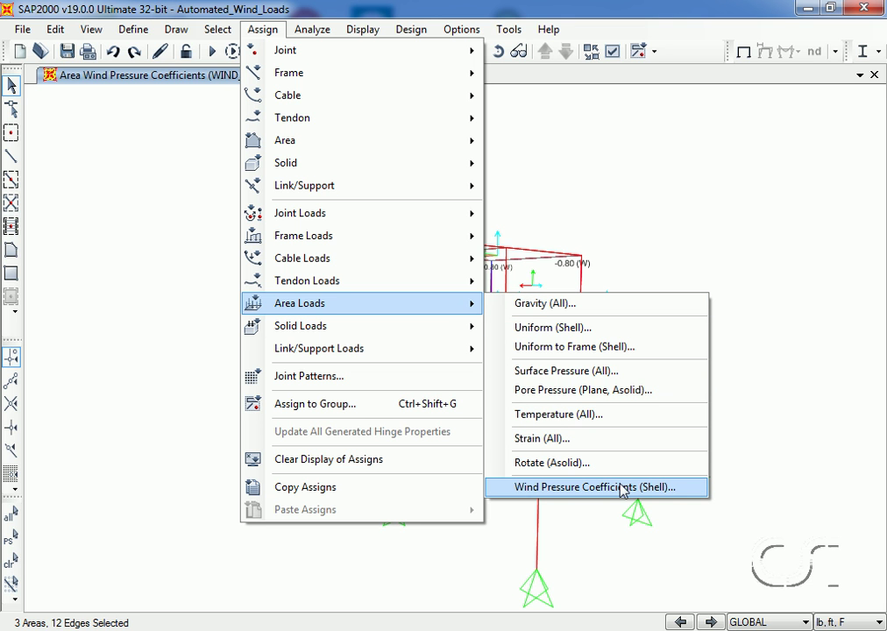
{"action": "left_click", "coordinate": [544, 488]}
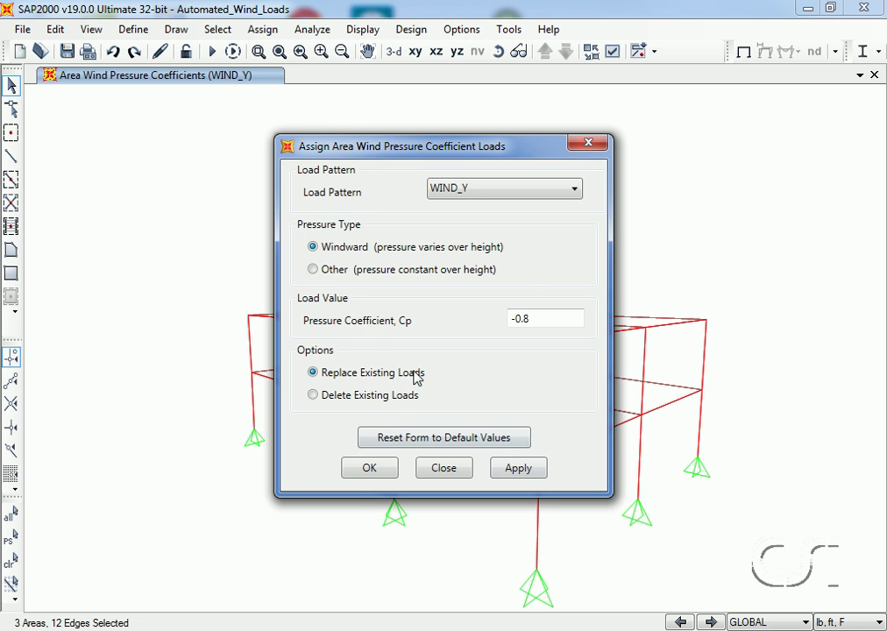
{"action": "left_click", "coordinate": [313, 270]}
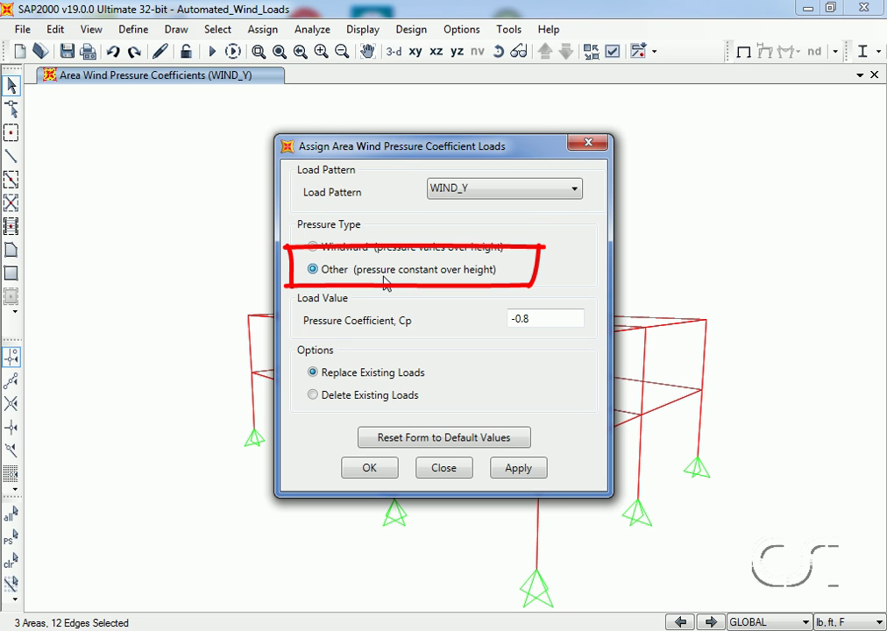
{"action": "left_click_drag", "start_coordinate": [575, 319], "coordinate": [481, 330]}
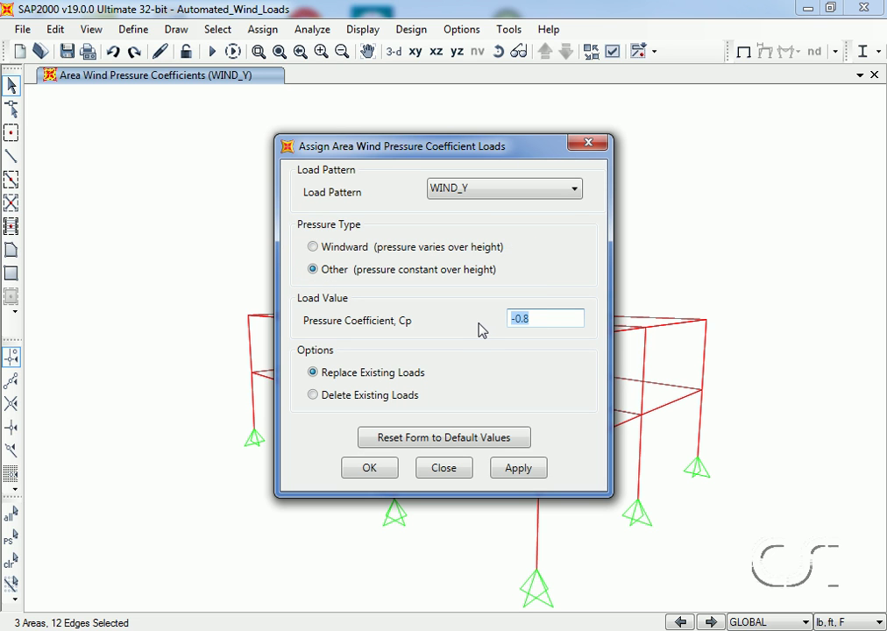
{"action": "type", "text": "-0.5"}
{"action": "left_click", "coordinate": [370, 468]}
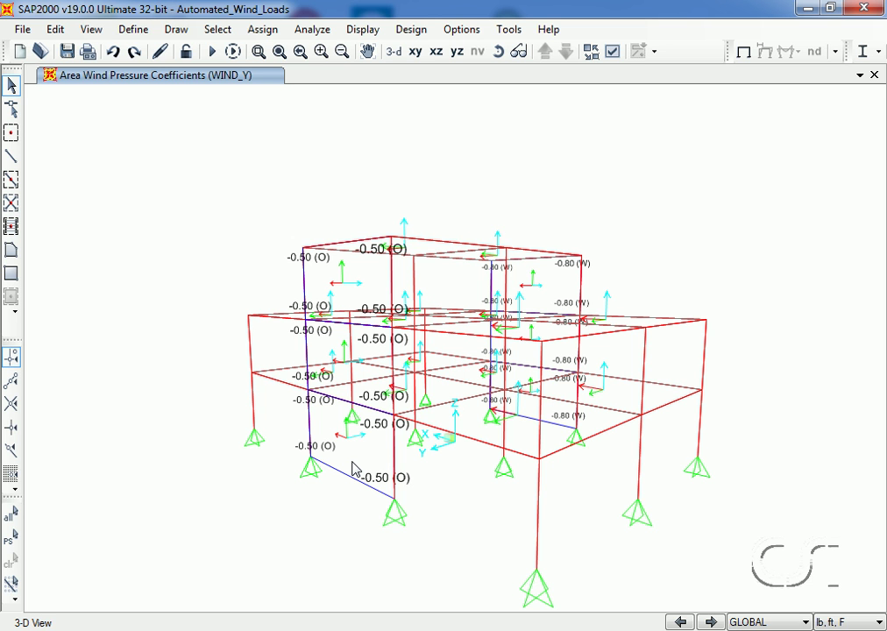
- Review the WIND_Y wind pressure coefficient and its global components assigned to the lowest leeward wall panel
{"action": "right_click", "coordinate": [352, 462]}
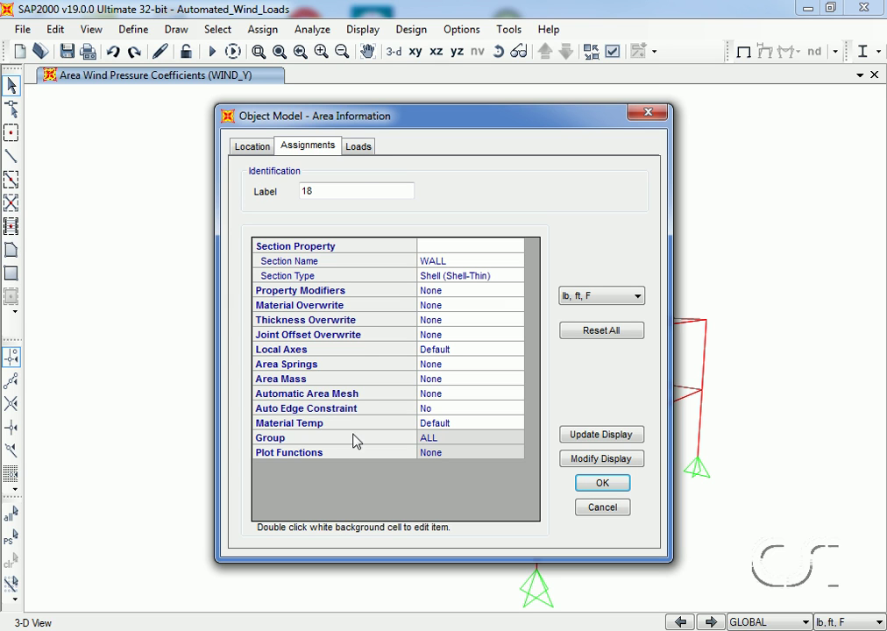
{"action": "left_click", "coordinate": [358, 148]}
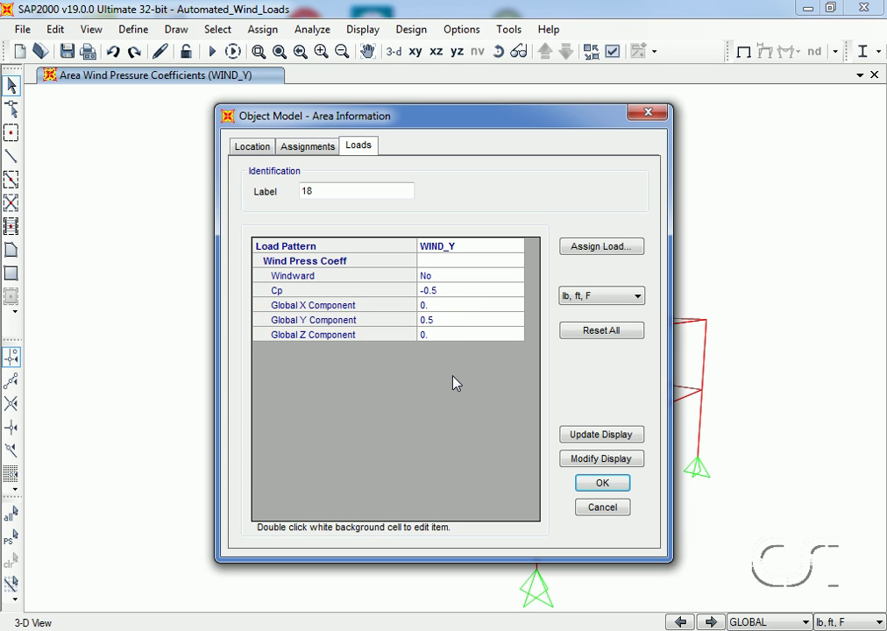
{"action": "left_click", "coordinate": [603, 485]}
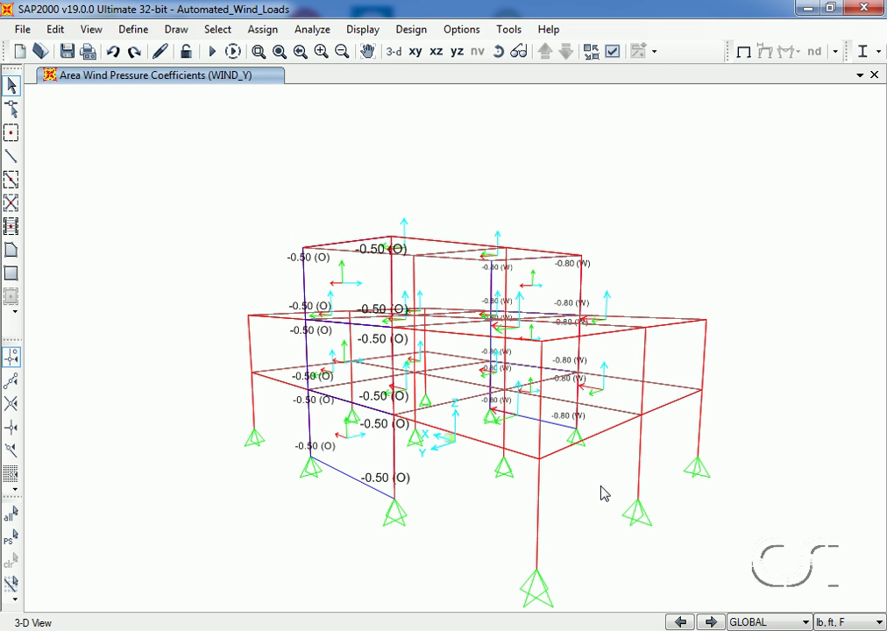
- Examine the open structure wind overwrites for the nearest ground-floor corner column: wind loading, ice thickness and net force/shape coefficient
{"action": "left_click", "coordinate": [538, 512]}
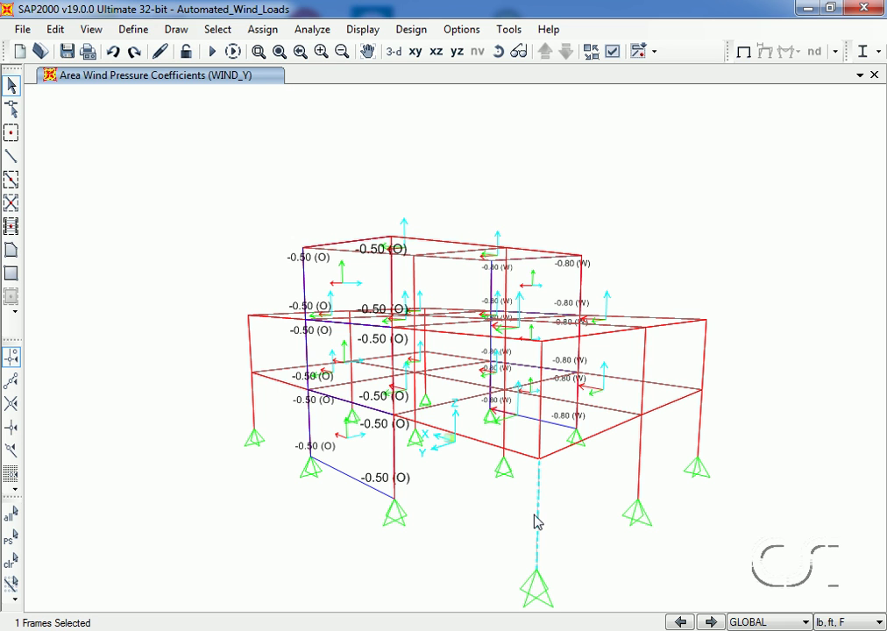
{"action": "left_click", "coordinate": [265, 32]}
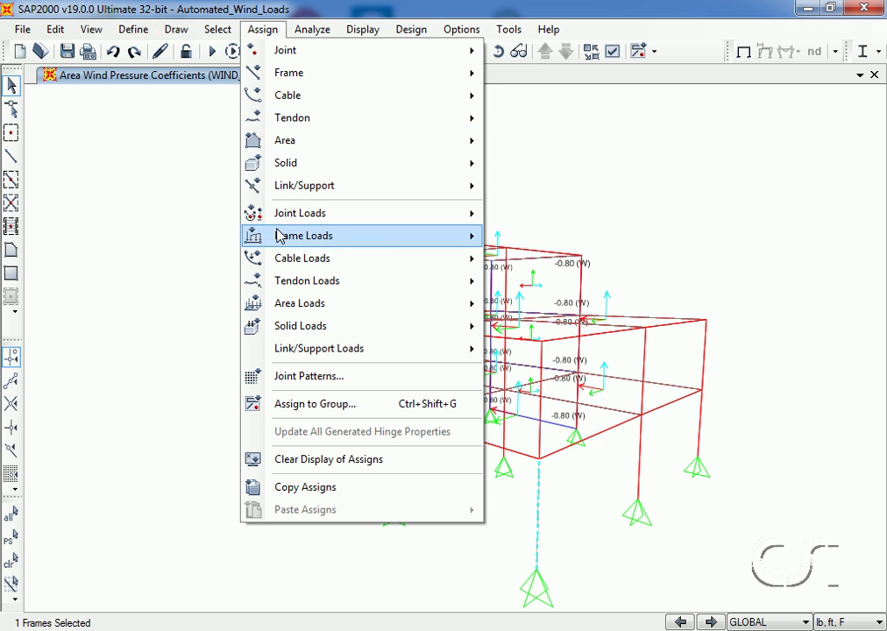
{"action": "mouse_move", "coordinate": [279, 235]}
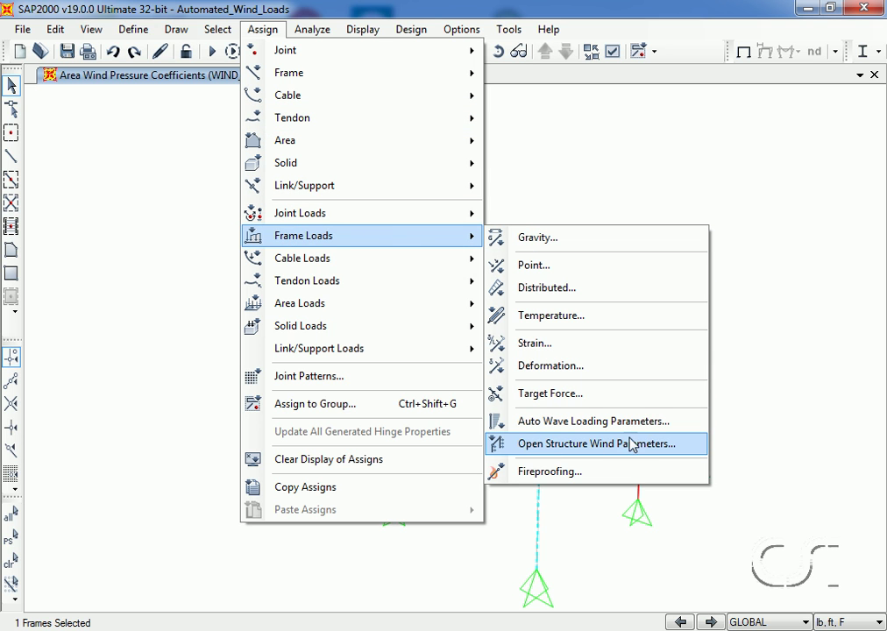
{"action": "left_click", "coordinate": [571, 445]}
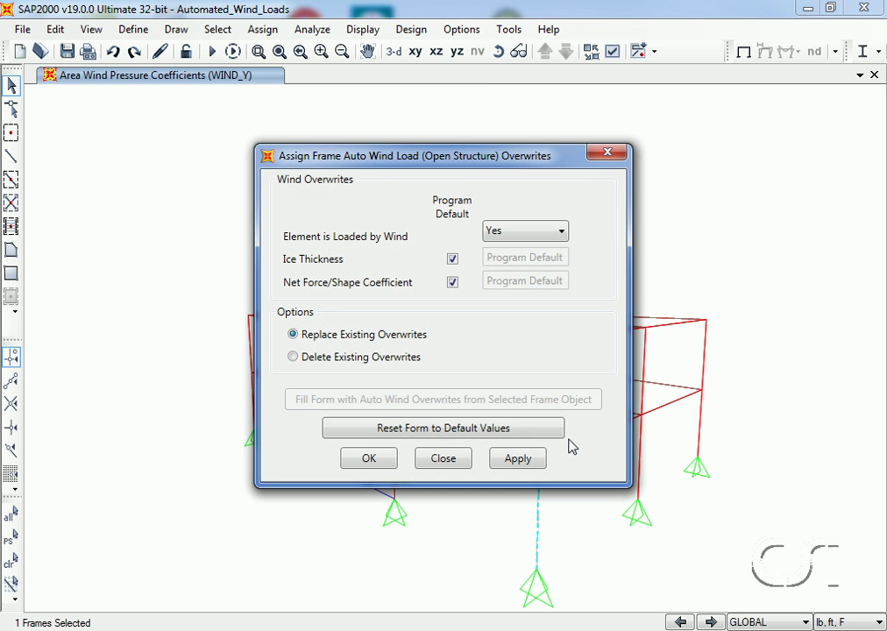
{"action": "left_click", "coordinate": [556, 232]}
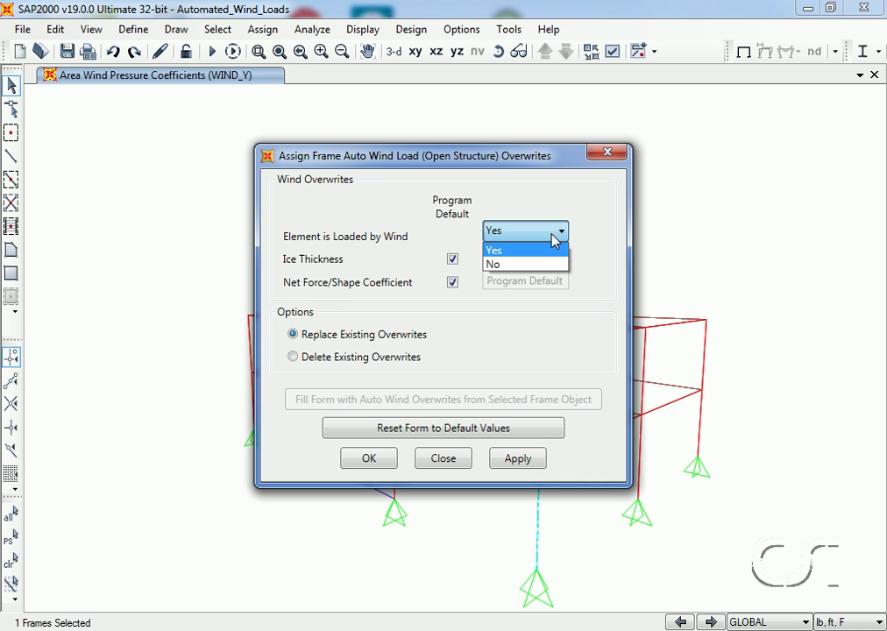
{"action": "left_click", "coordinate": [543, 252]}
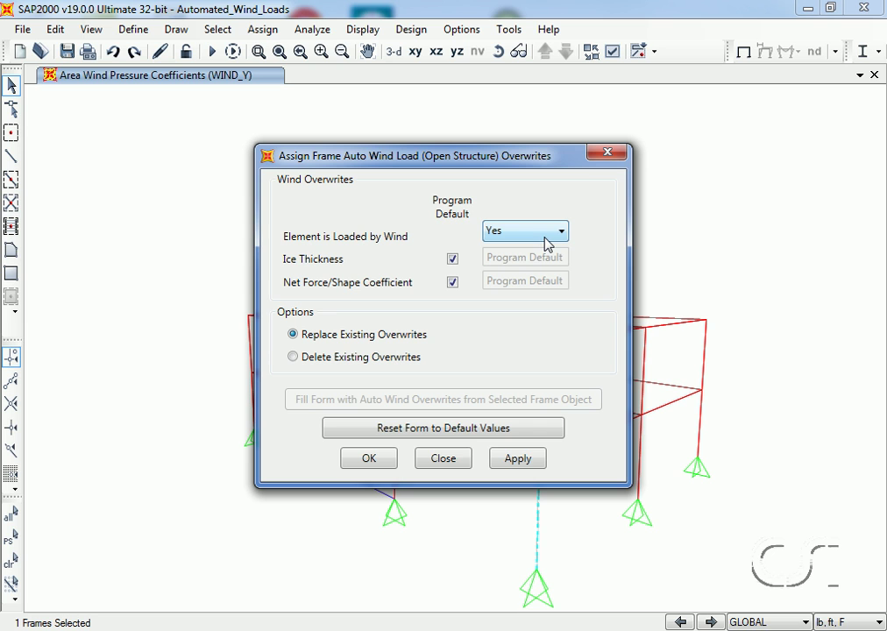
{"action": "left_click", "coordinate": [454, 259]}
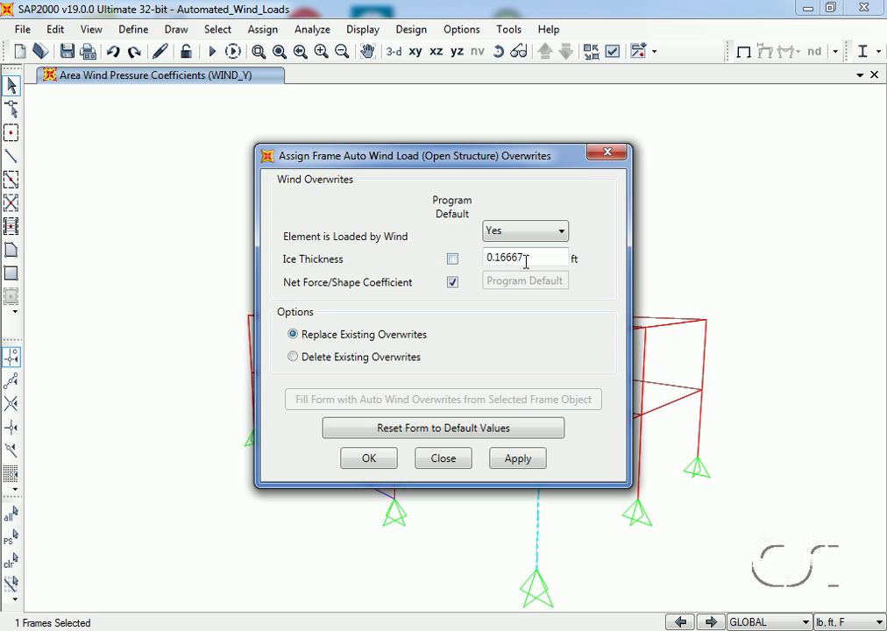
{"action": "left_click", "coordinate": [453, 258]}
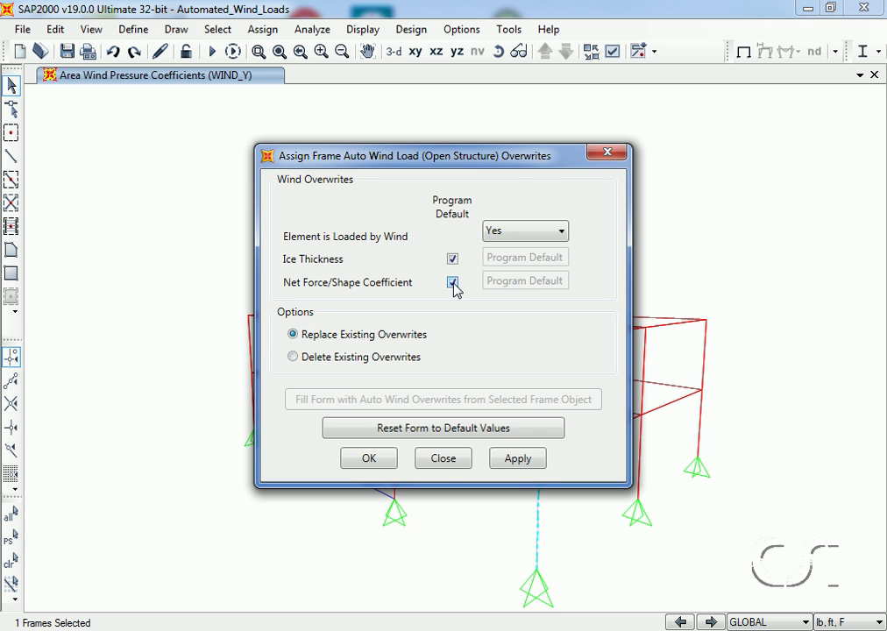
{"action": "left_click", "coordinate": [453, 282]}
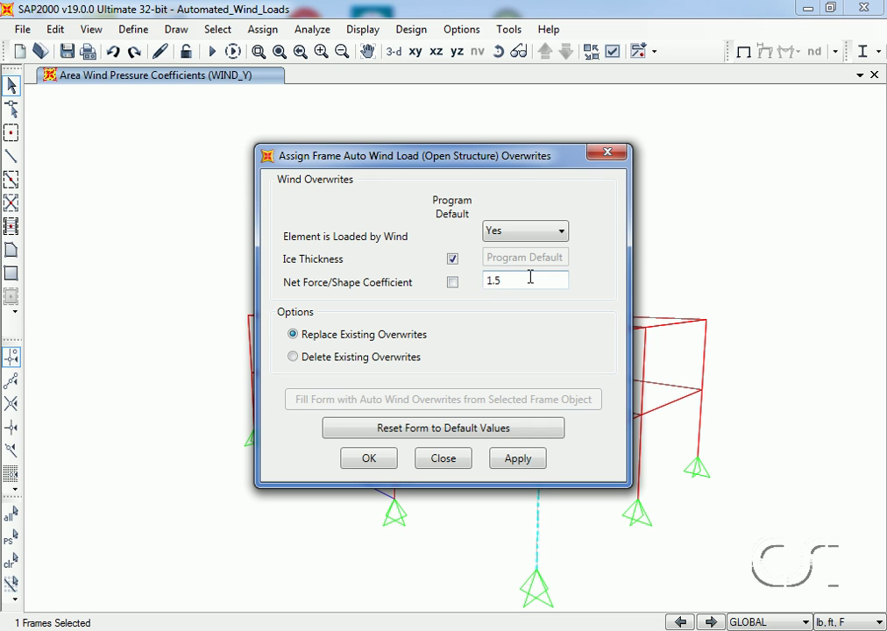
{"action": "left_click", "coordinate": [453, 282]}
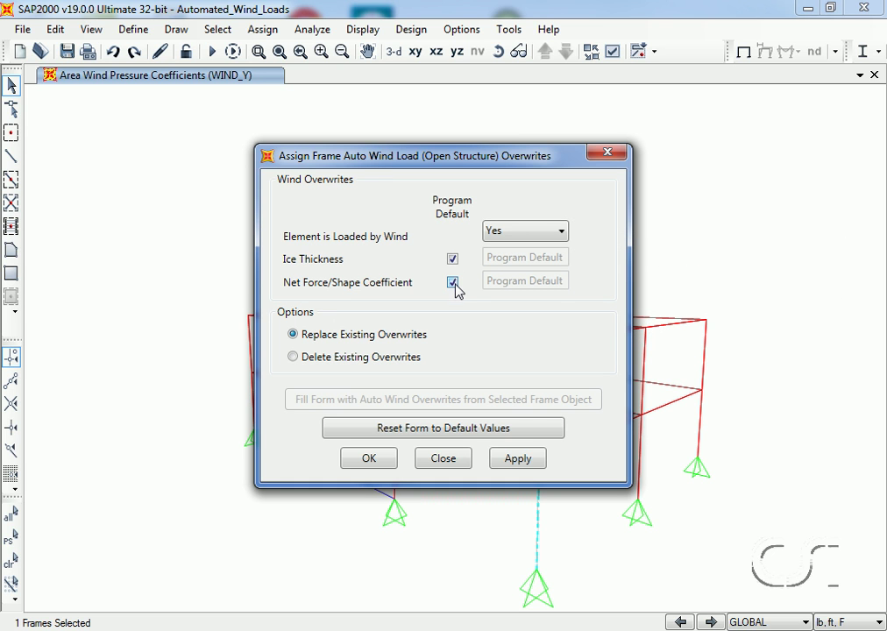
{"action": "left_click", "coordinate": [444, 460]}
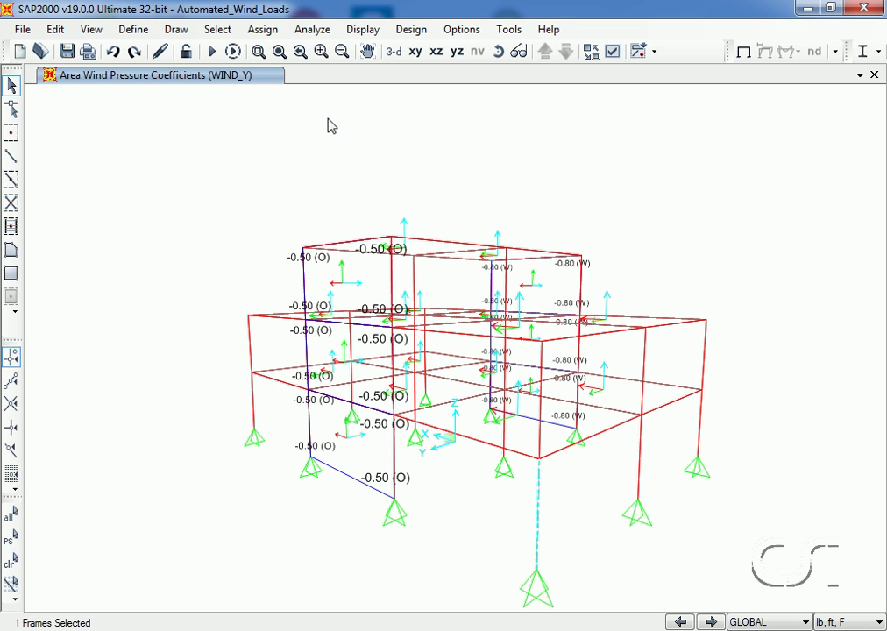
- Run the analysis for the DEAD, MODAL and WIND_Y load cases
{"action": "left_click", "coordinate": [314, 30]}
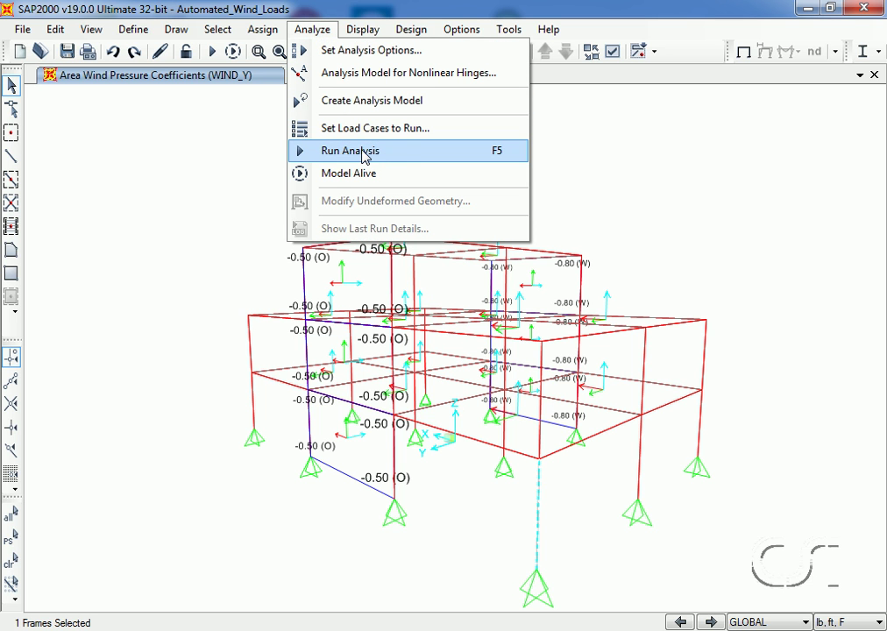
{"action": "left_click", "coordinate": [365, 152]}
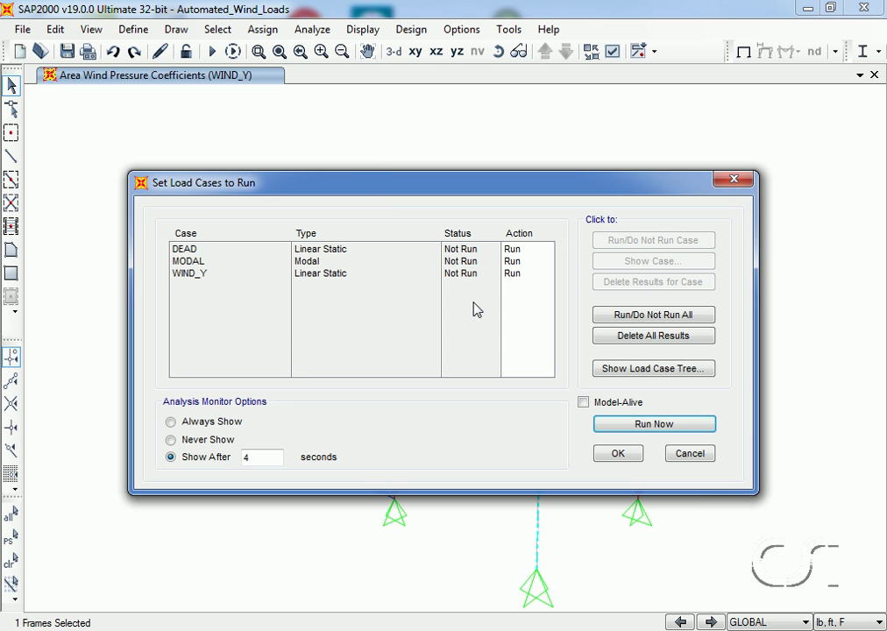
{"action": "left_click", "coordinate": [633, 426]}
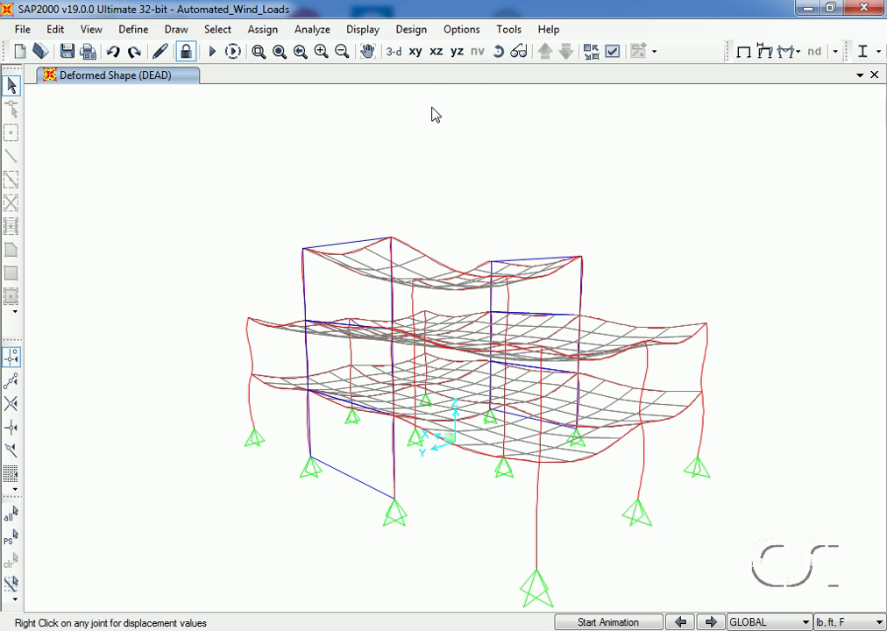
- Display the WIND_Y deformed shape in an XY plan view with perspective and watch its animation
{"action": "left_click", "coordinate": [417, 55]}
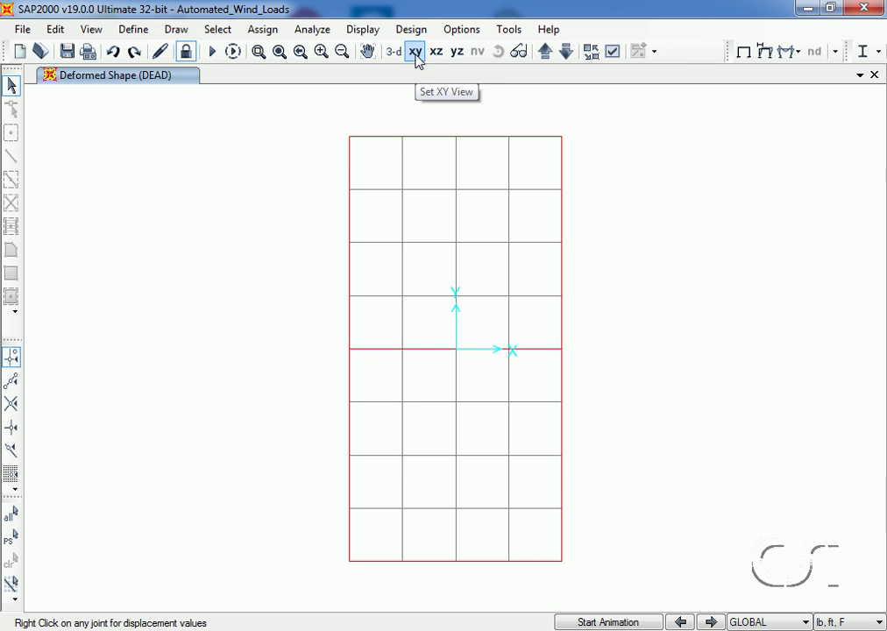
{"action": "left_click", "coordinate": [519, 53]}
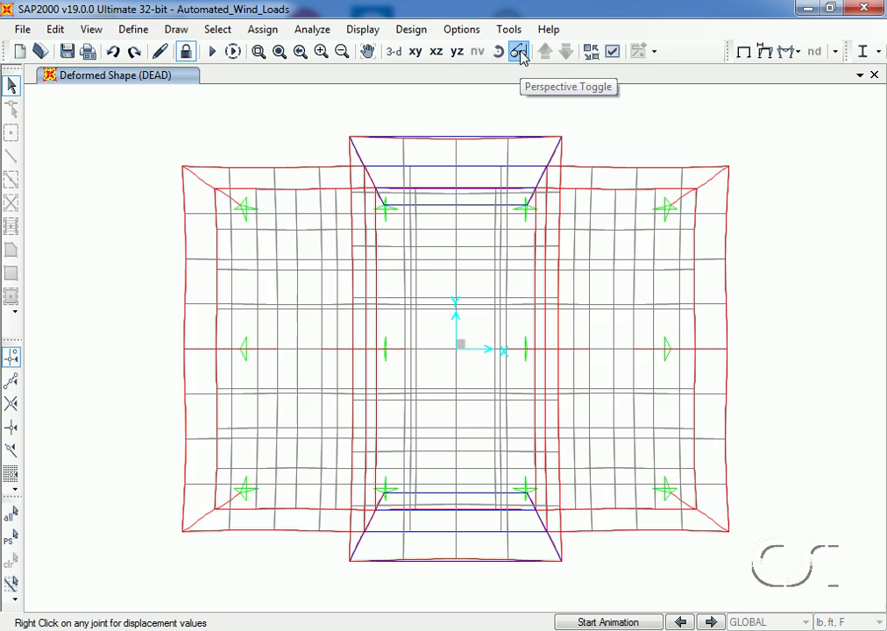
{"action": "left_click", "coordinate": [370, 31]}
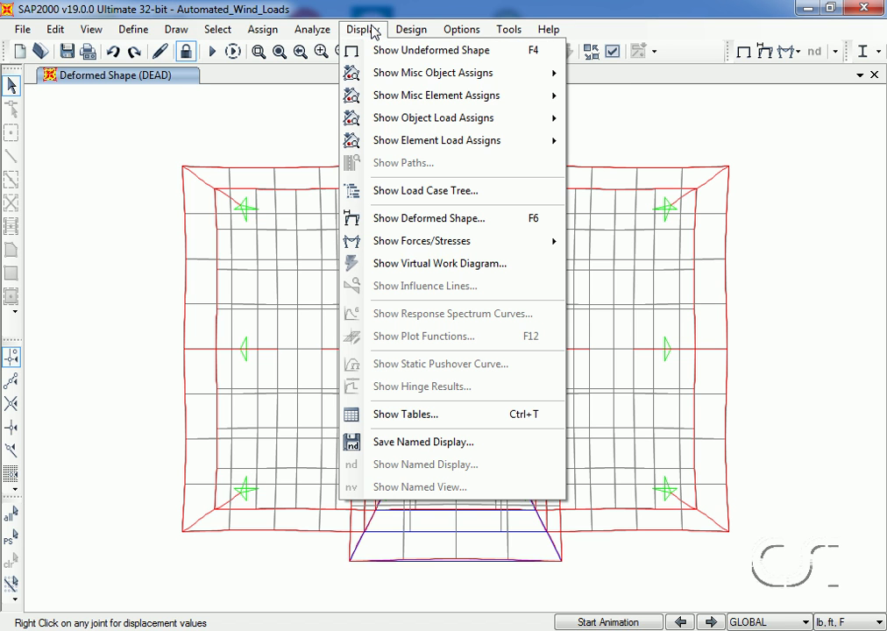
{"action": "left_click", "coordinate": [417, 219]}
{"action": "left_click", "coordinate": [487, 61]}
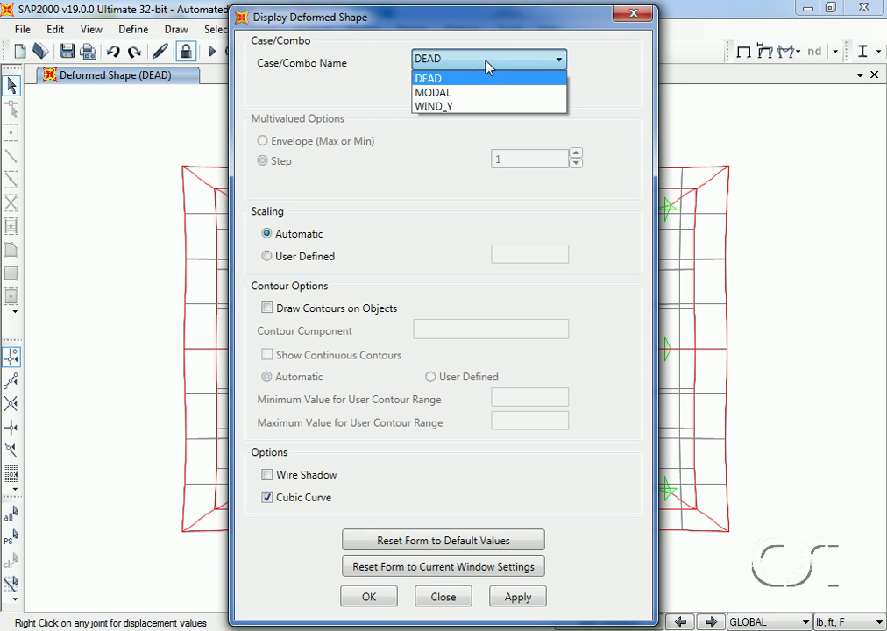
{"action": "left_click", "coordinate": [447, 106]}
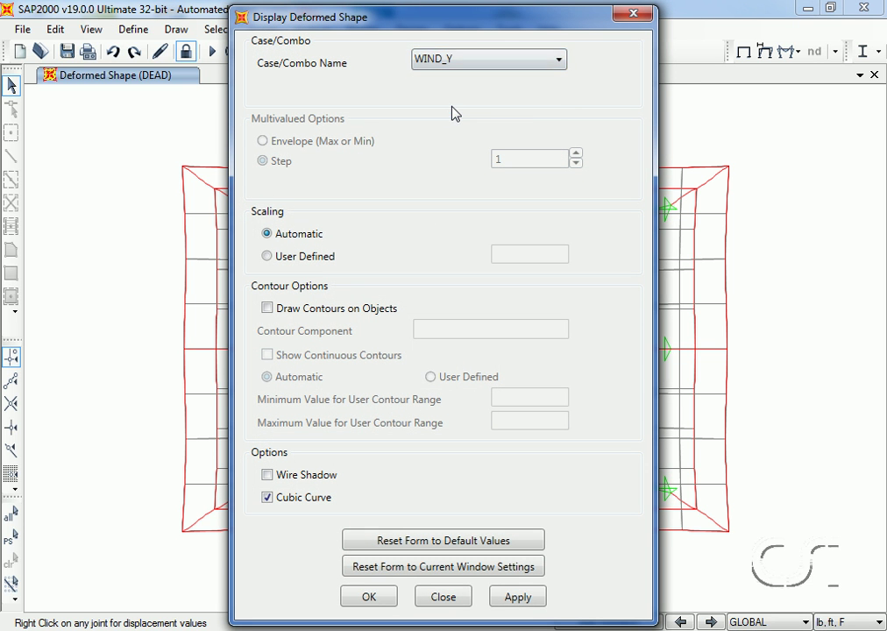
{"action": "left_click", "coordinate": [369, 596]}
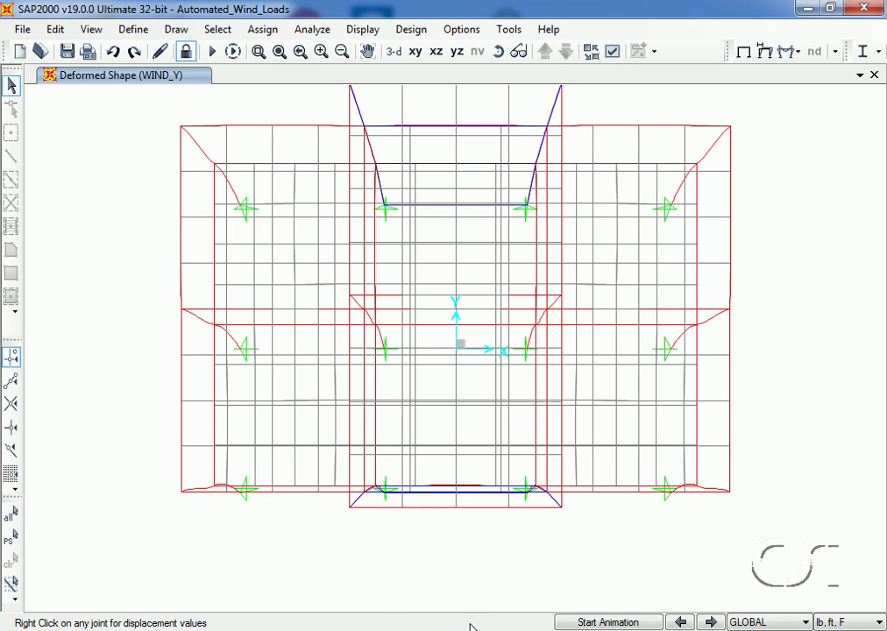
{"action": "left_click", "coordinate": [609, 622]}
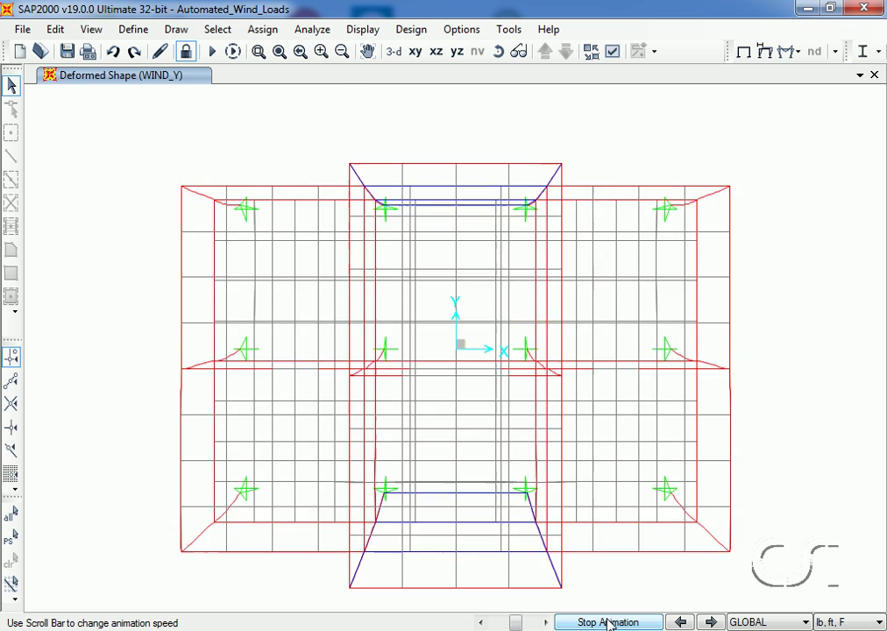
{"action": "left_click", "coordinate": [609, 622]}
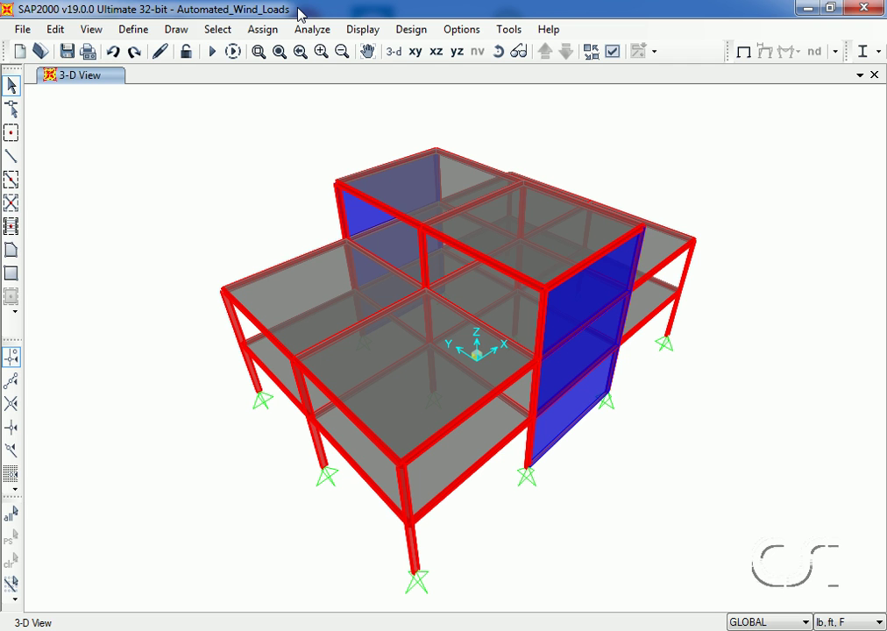
- Define a rigid diaphragm joint constraint DIAPH1 in the GLOBAL coordinate system with the Z axis as constraint axis
{"action": "left_click", "coordinate": [141, 32]}
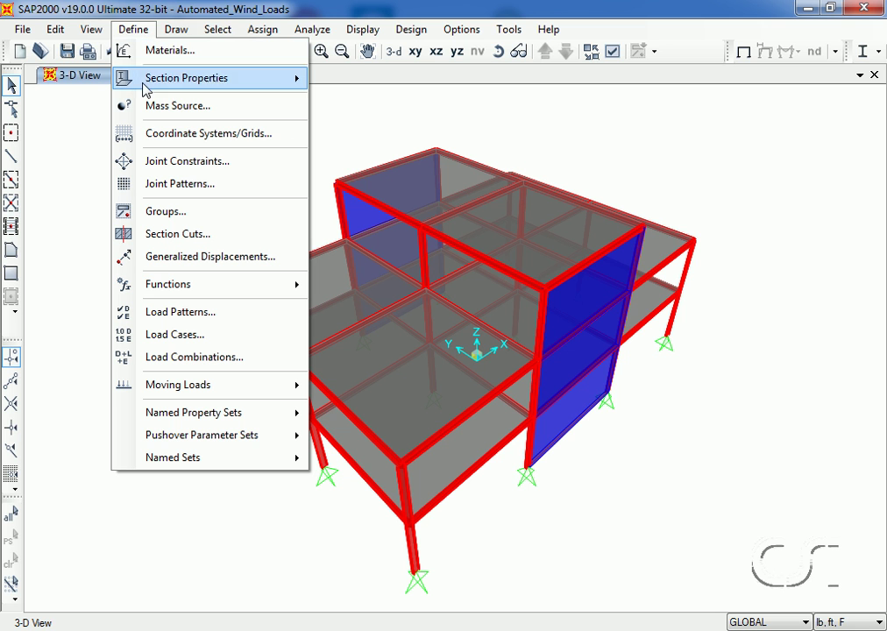
{"action": "left_click", "coordinate": [235, 168]}
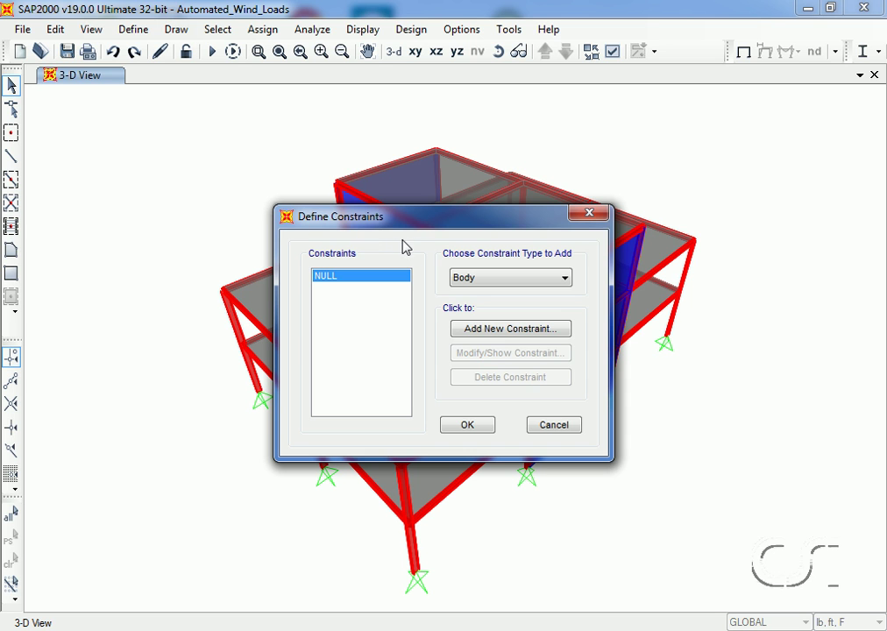
{"action": "left_click", "coordinate": [459, 278]}
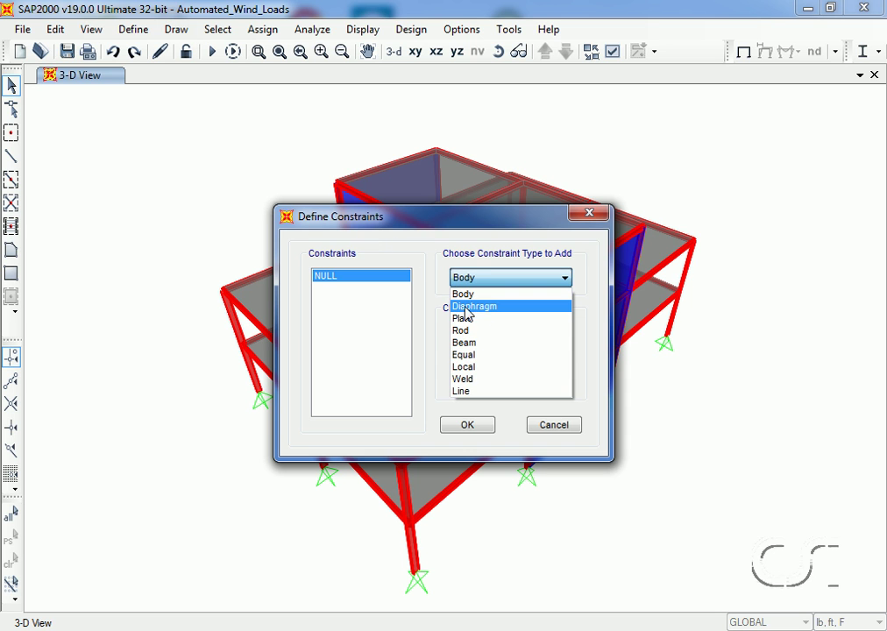
{"action": "left_click", "coordinate": [464, 307]}
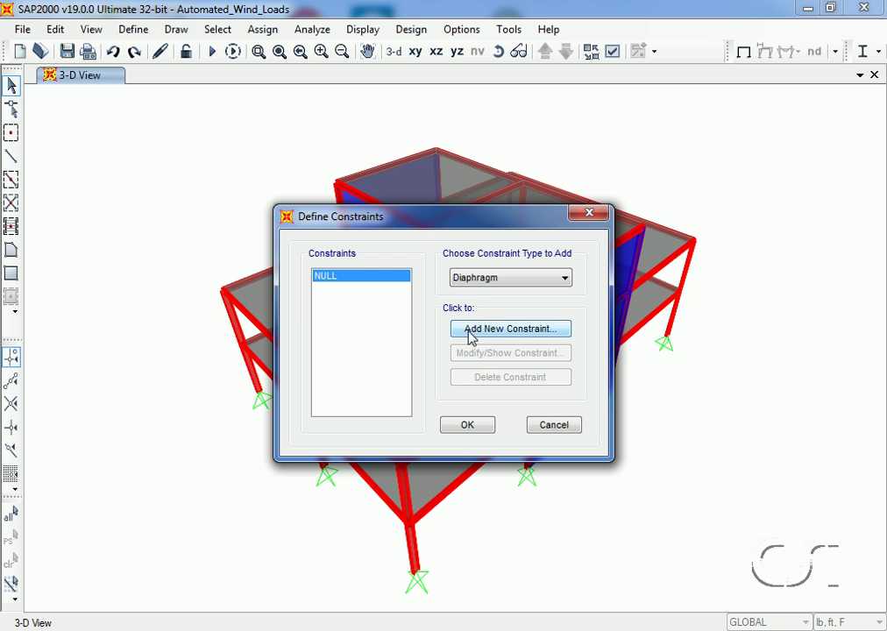
{"action": "left_click", "coordinate": [485, 334]}
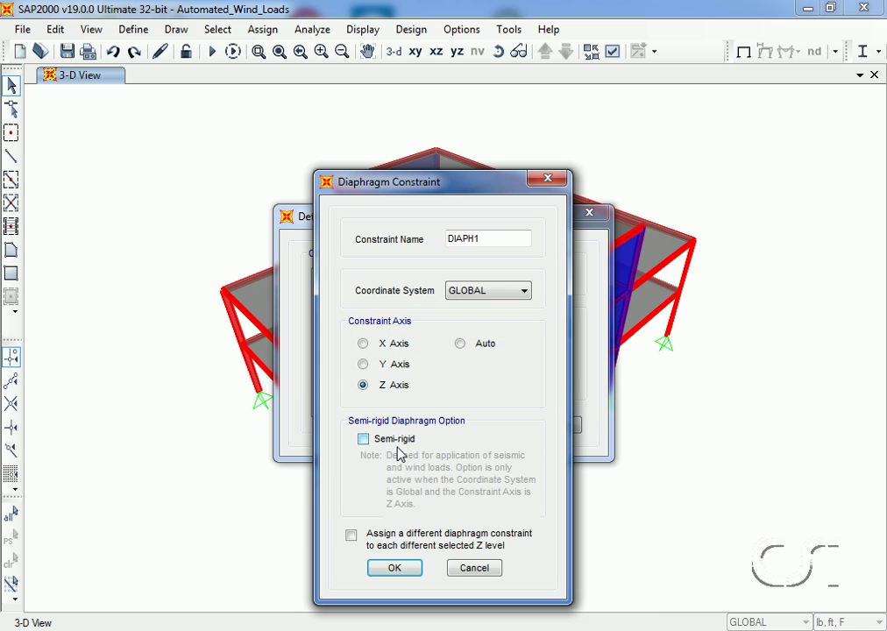
{"action": "left_click", "coordinate": [392, 569]}
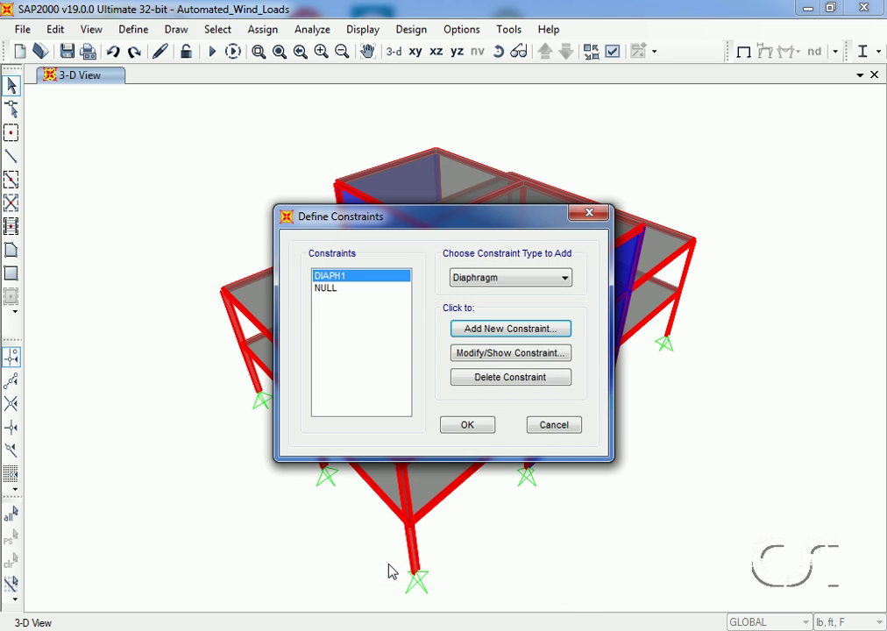
- Add two more rigid Z-axis diaphragm constraints, DIAPH2 and DIAPH3, and accept the constraint definitions
{"action": "left_click", "coordinate": [489, 332]}
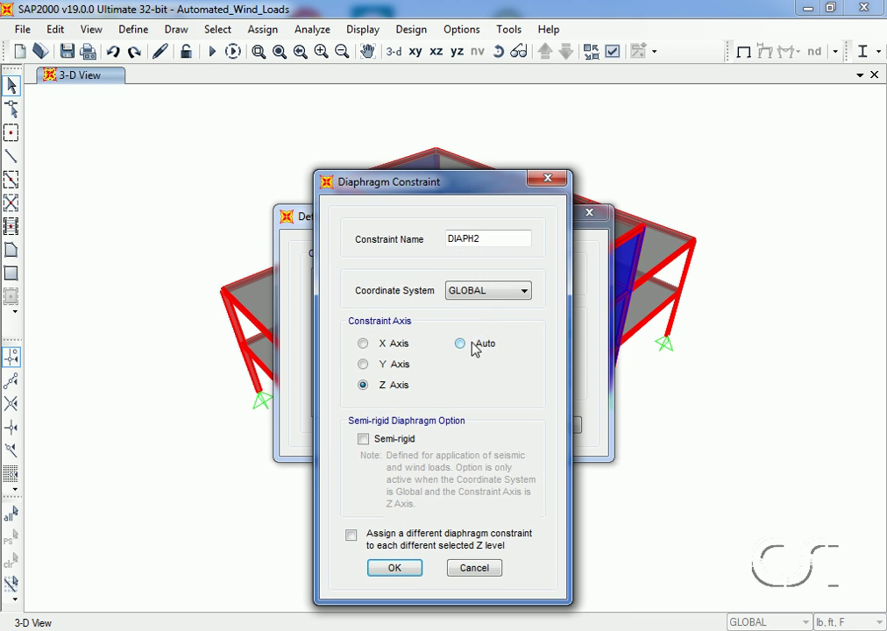
{"action": "left_click", "coordinate": [395, 568]}
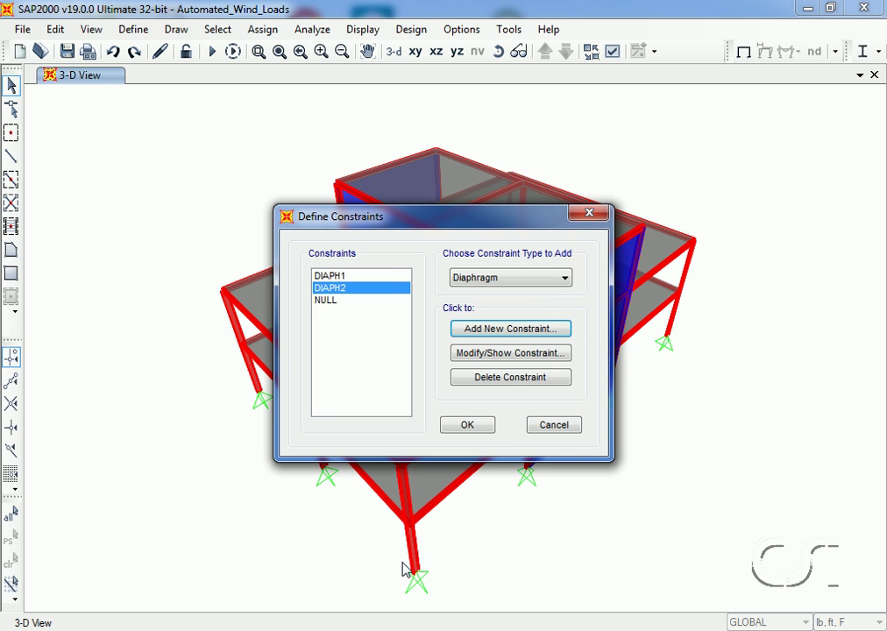
{"action": "left_click", "coordinate": [496, 333]}
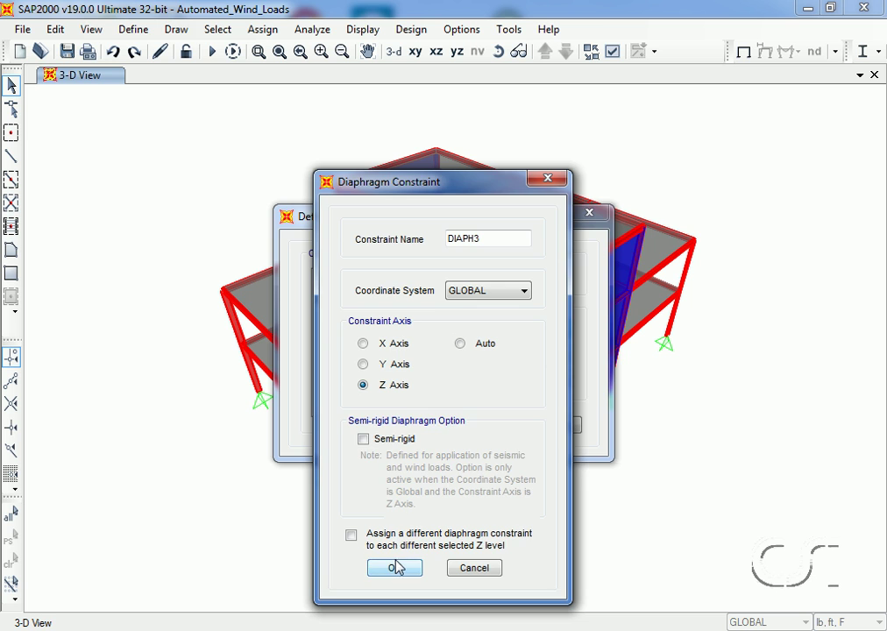
{"action": "left_click", "coordinate": [395, 568]}
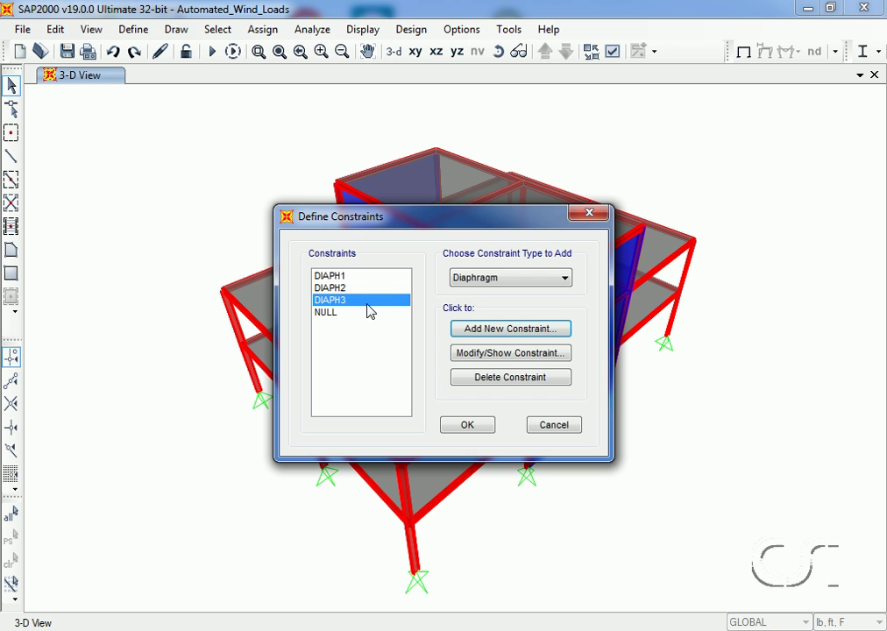
{"action": "left_click", "coordinate": [467, 426]}
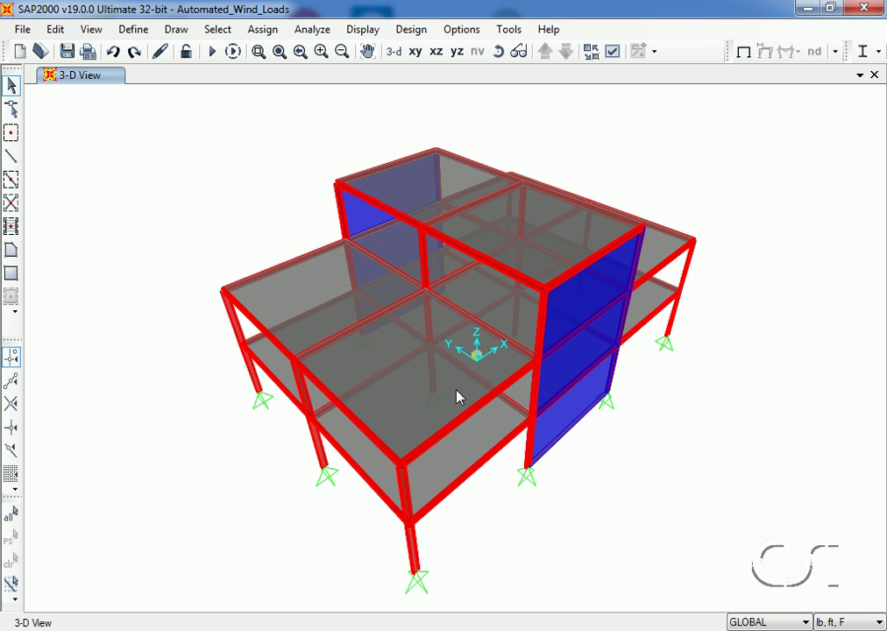
- Assign the DIAPH1 constraint to all joints of the floor in the X-Y plane at Z=12
{"action": "left_click", "coordinate": [416, 53]}
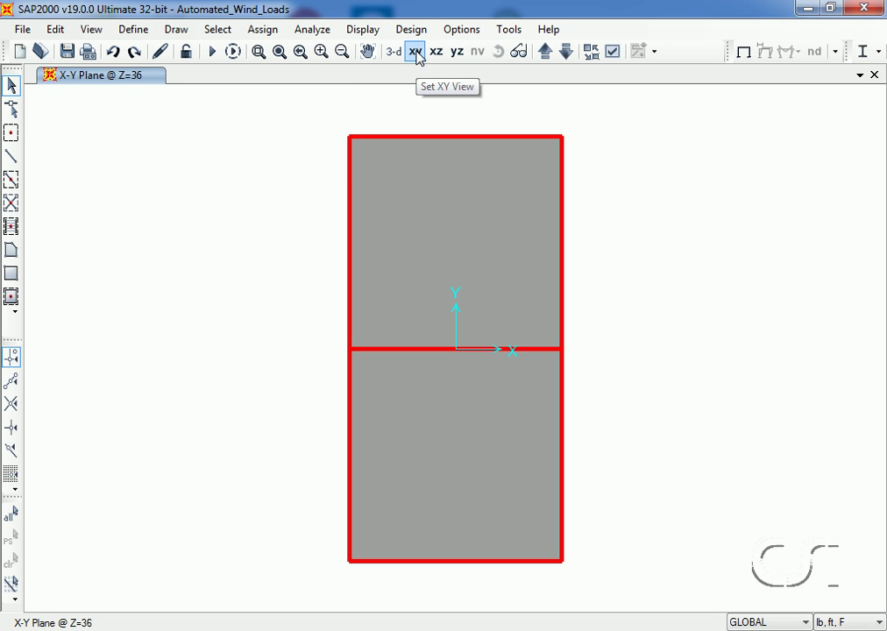
{"action": "left_click", "coordinate": [565, 52]}
{"action": "left_click", "coordinate": [565, 52]}
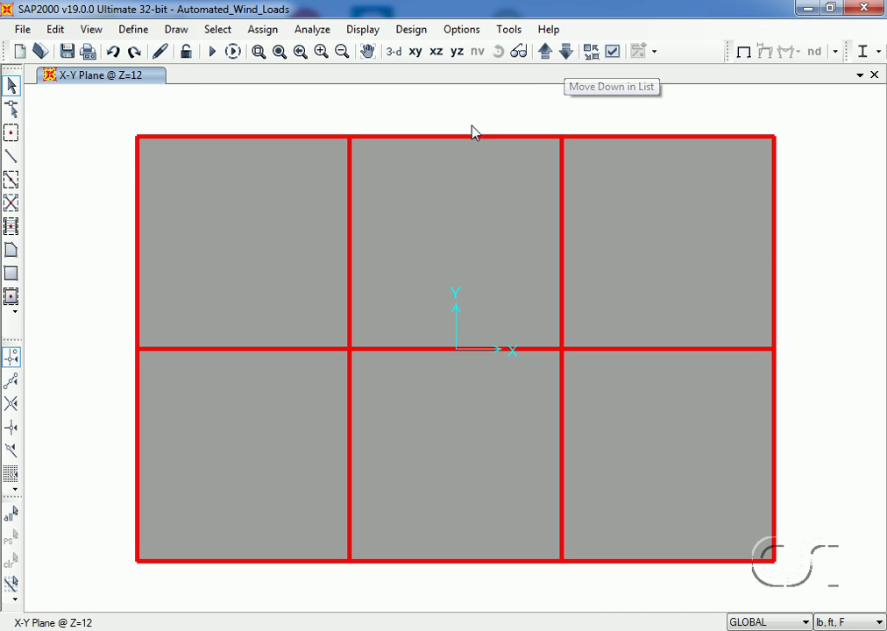
{"action": "left_click_drag", "start_coordinate": [125, 114], "coordinate": [795, 594]}
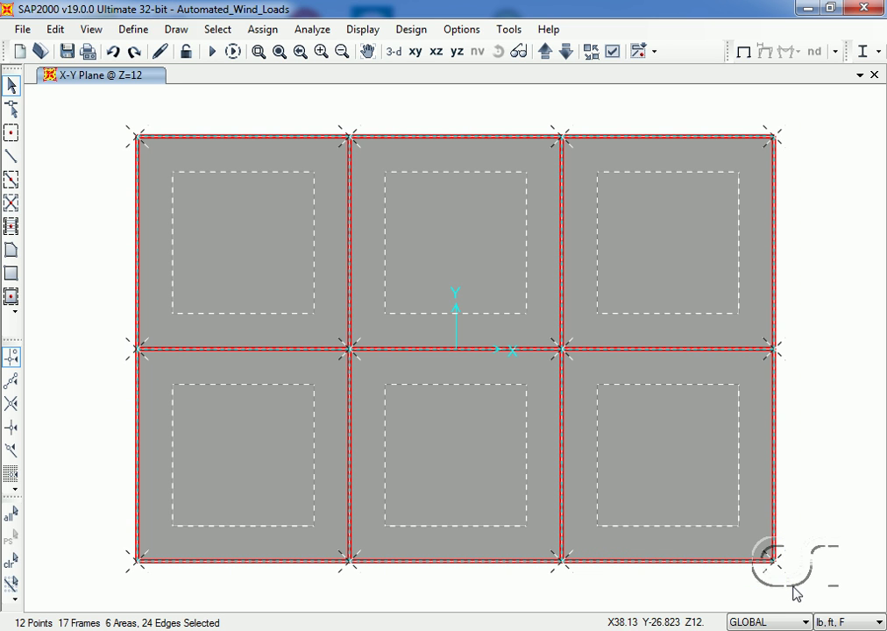
{"action": "left_click", "coordinate": [262, 30]}
{"action": "mouse_move", "coordinate": [309, 56]}
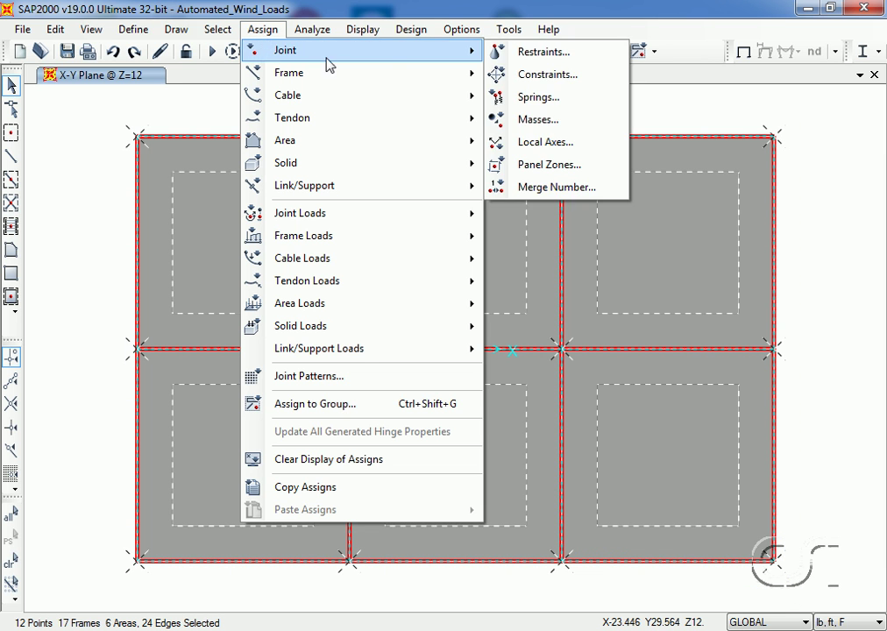
{"action": "left_click", "coordinate": [574, 77]}
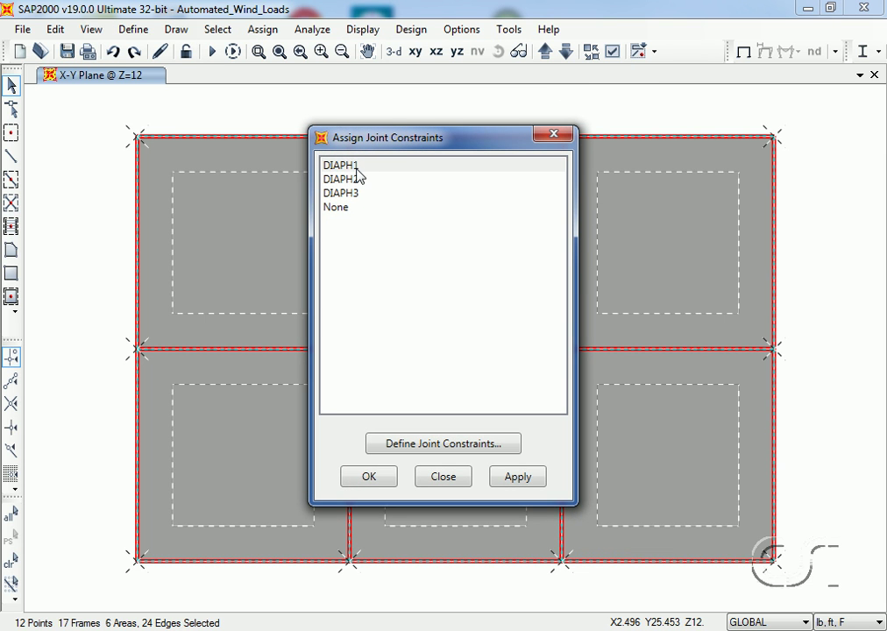
{"action": "left_click", "coordinate": [358, 167]}
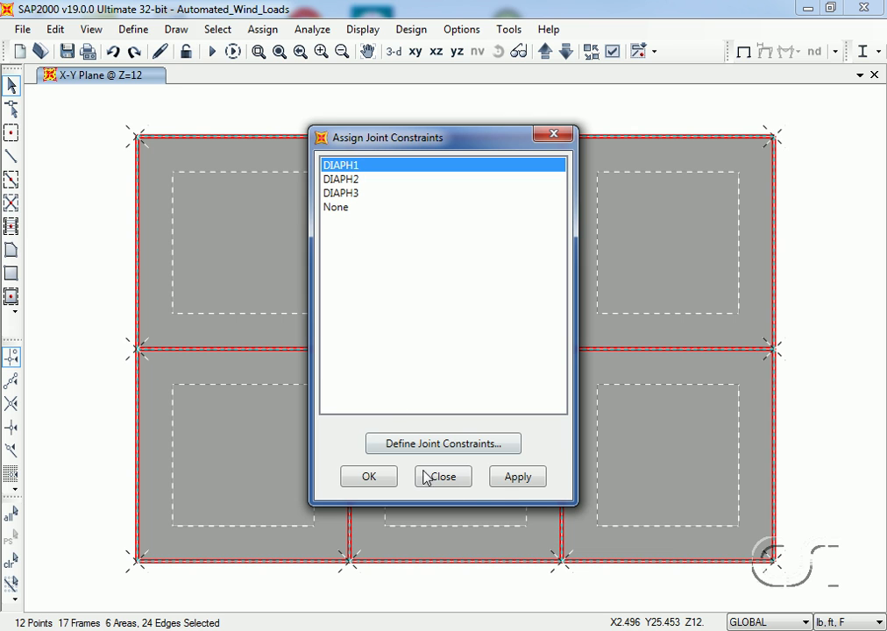
{"action": "left_click", "coordinate": [497, 483]}
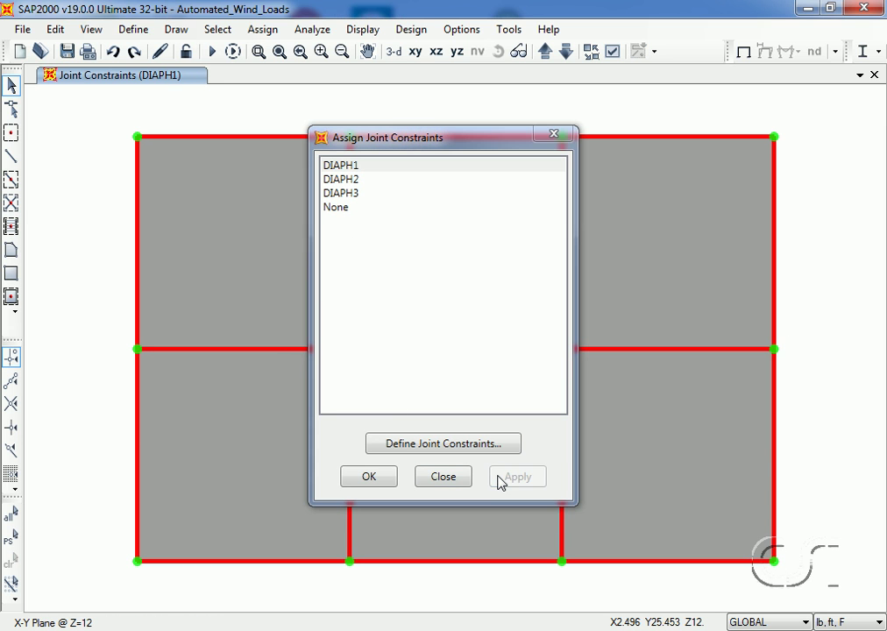
{"action": "left_click", "coordinate": [449, 478]}
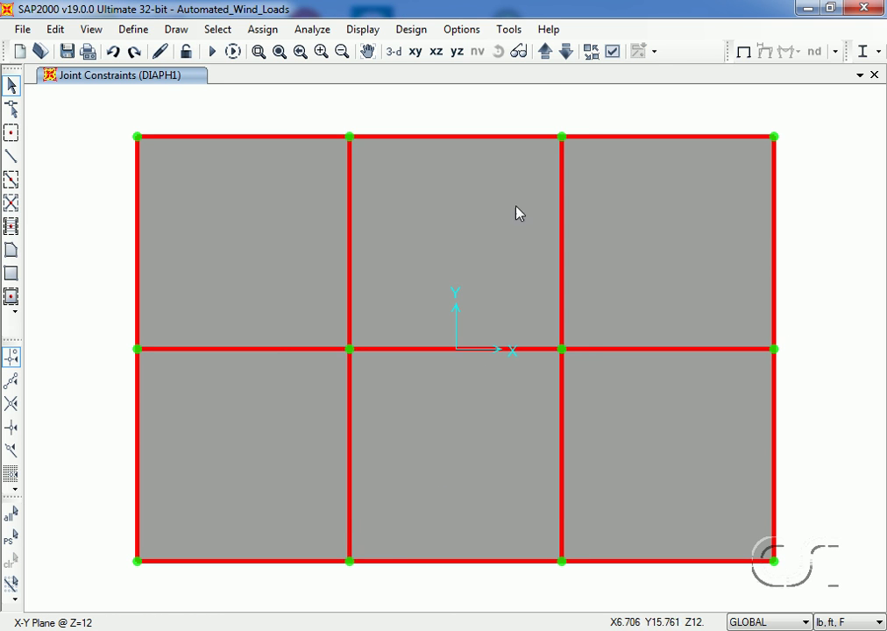
- Assign the DIAPH2 constraint to all joints of the level in the X-Y plane at Z=24
{"action": "left_click", "coordinate": [544, 53]}
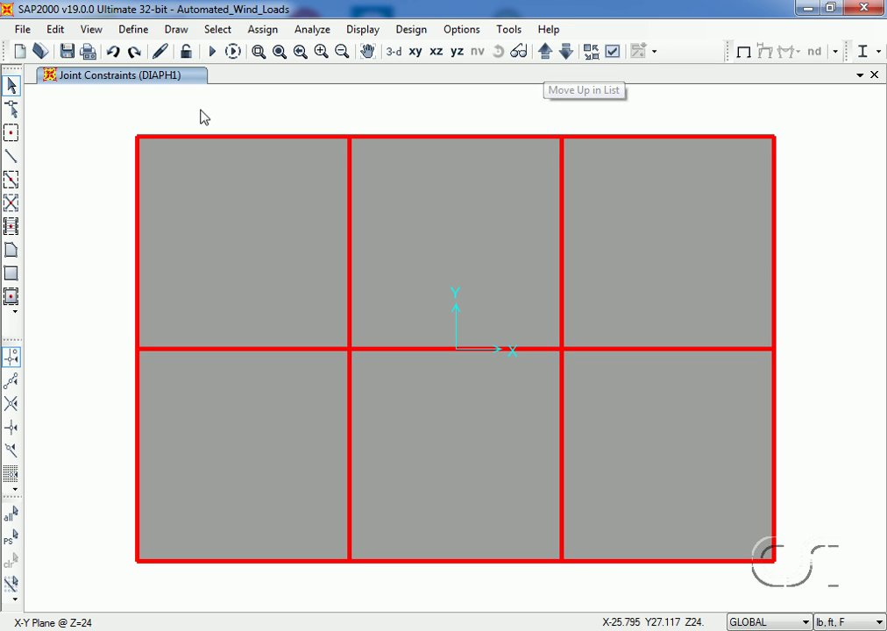
{"action": "left_click_drag", "start_coordinate": [109, 106], "coordinate": [801, 582]}
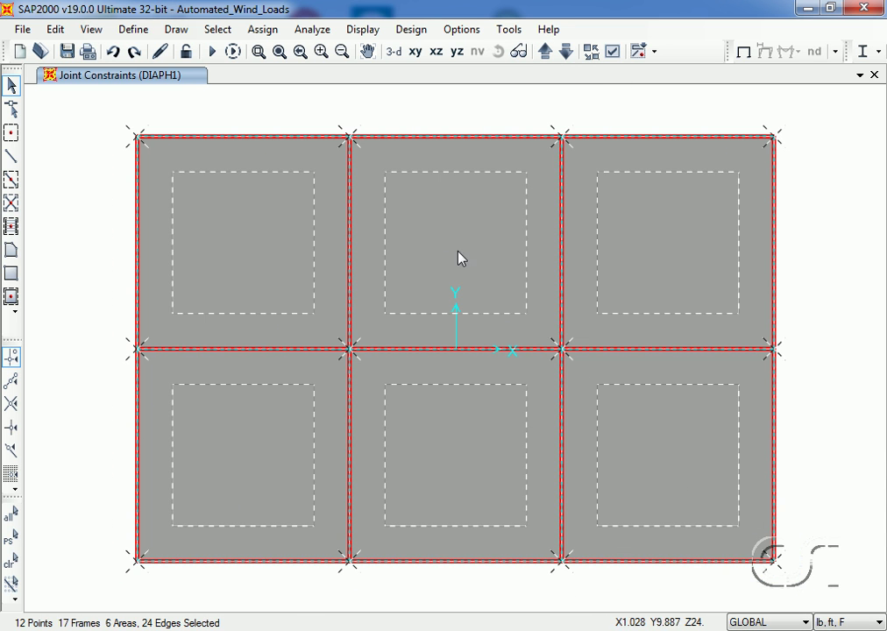
{"action": "left_click", "coordinate": [260, 29]}
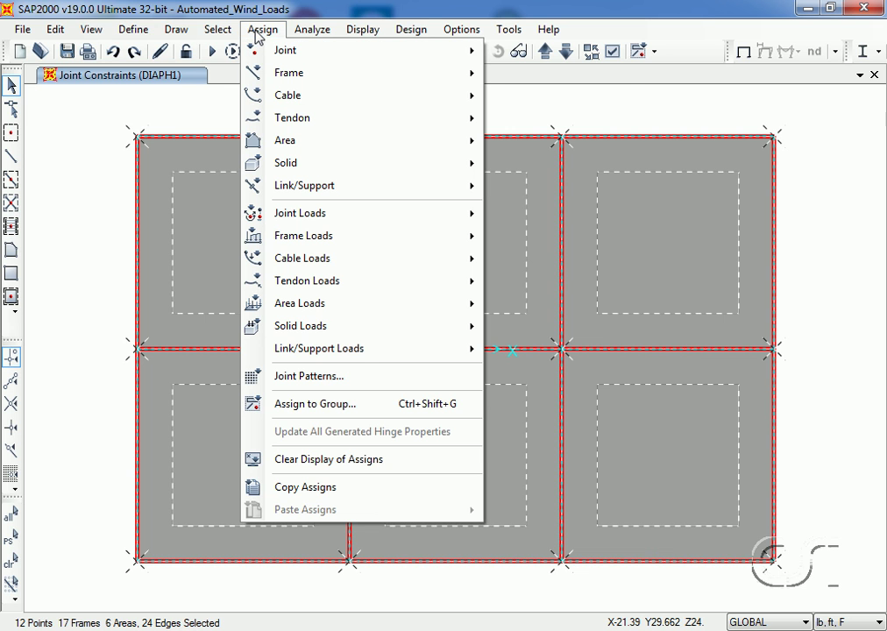
{"action": "mouse_move", "coordinate": [326, 53]}
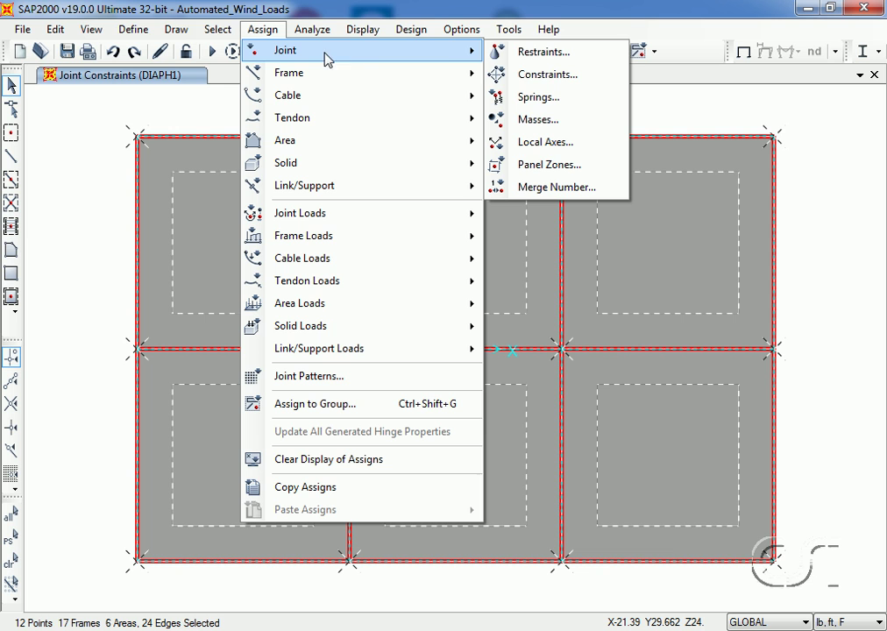
{"action": "left_click", "coordinate": [543, 74]}
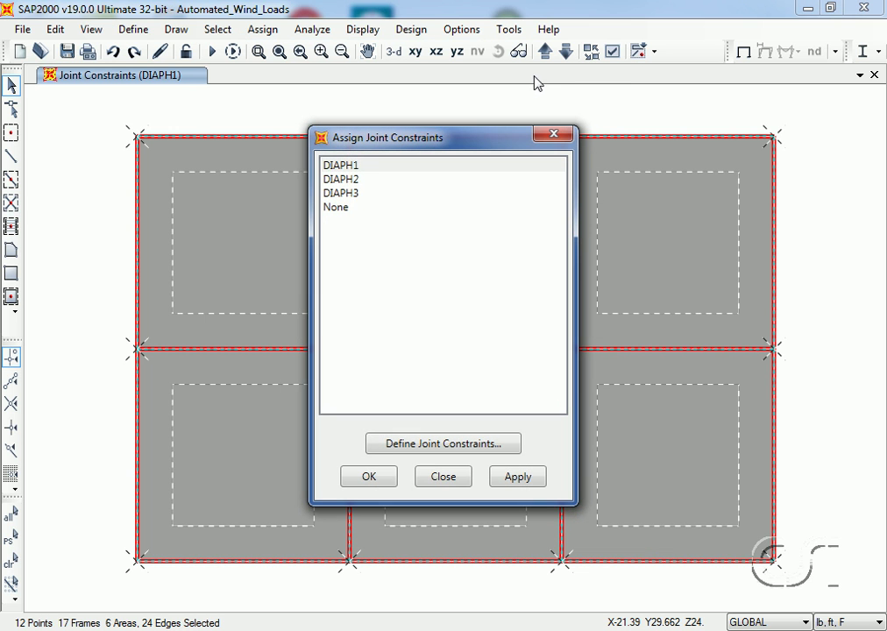
{"action": "left_click", "coordinate": [339, 181]}
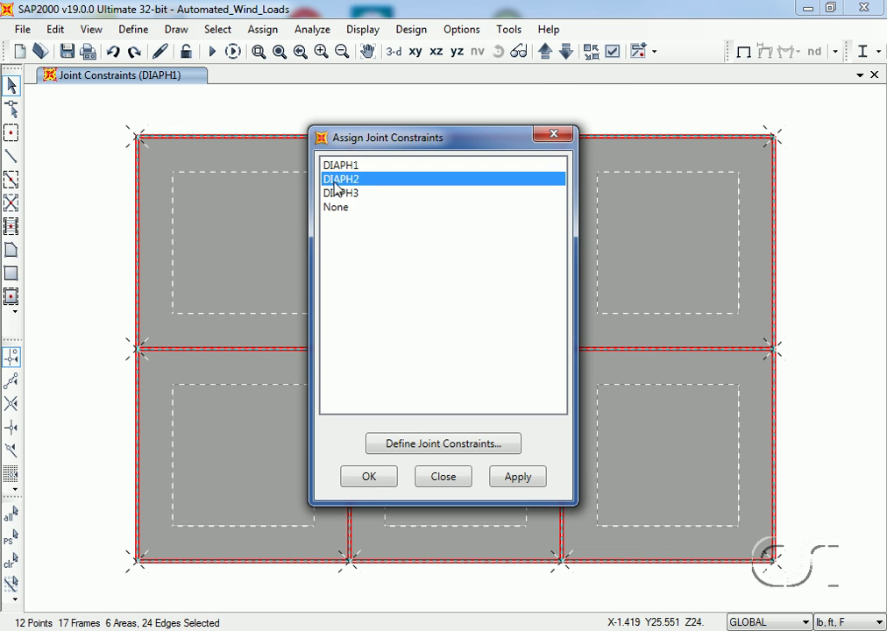
{"action": "left_click", "coordinate": [368, 488]}
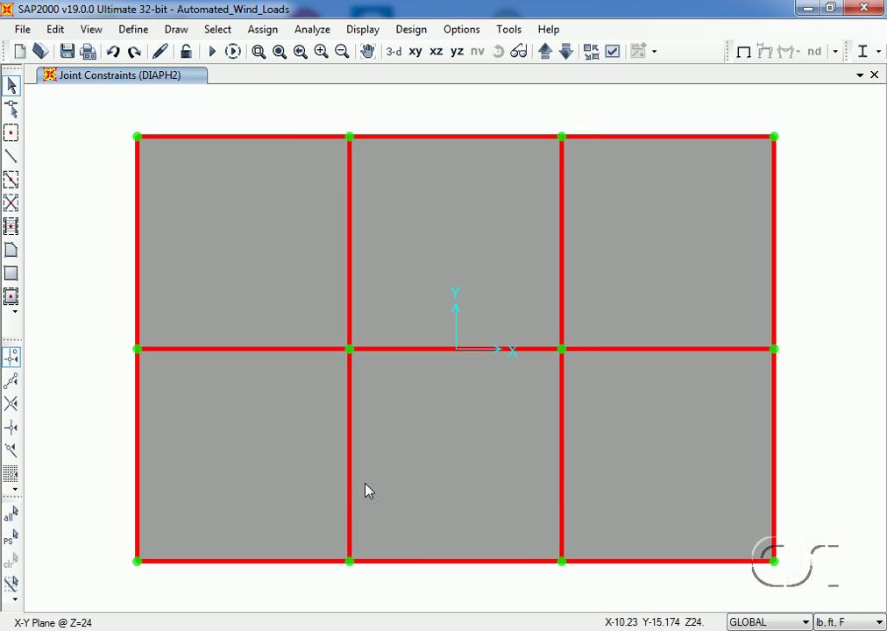
- Assign the DIAPH3 constraint to all joints of the roof level in the X-Y plane at Z=36
{"action": "left_click", "coordinate": [544, 51]}
{"action": "left_click_drag", "start_coordinate": [337, 117], "coordinate": [585, 589]}
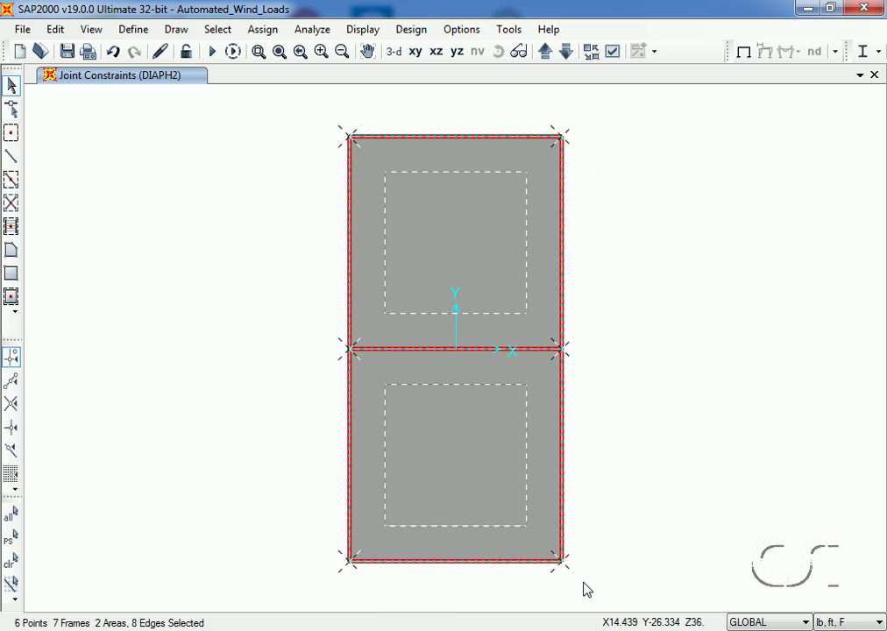
{"action": "left_click", "coordinate": [272, 34]}
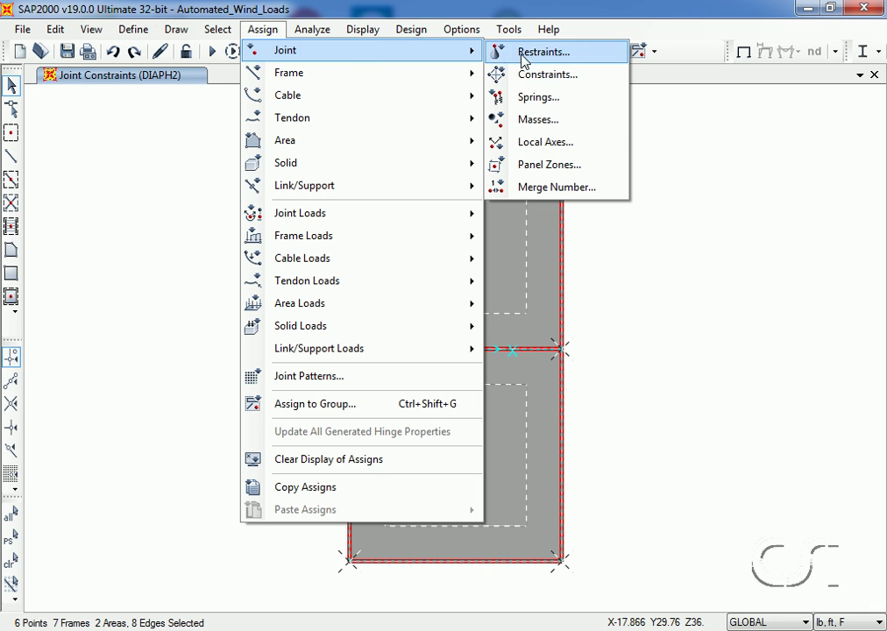
{"action": "left_click", "coordinate": [551, 77]}
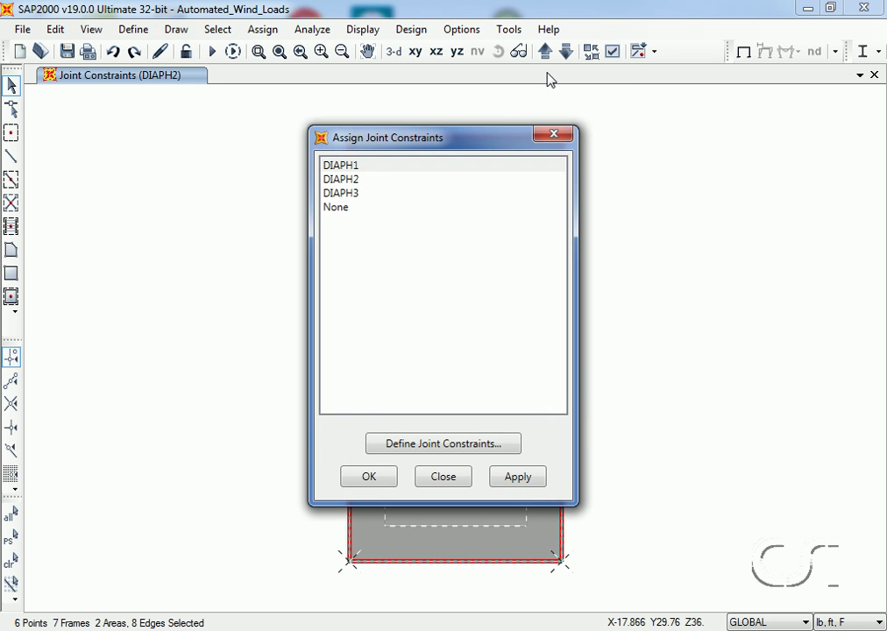
{"action": "left_click", "coordinate": [336, 194]}
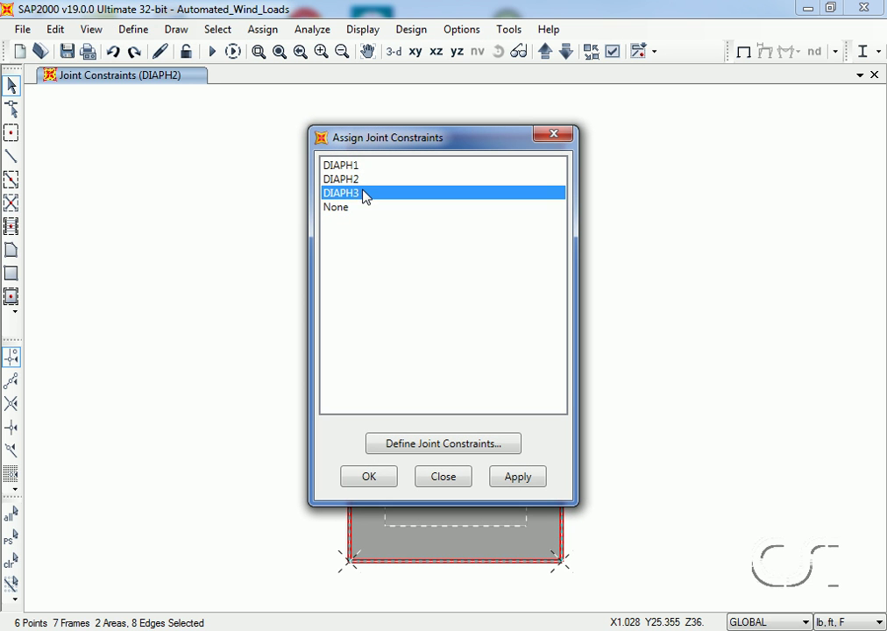
{"action": "left_click", "coordinate": [370, 476]}
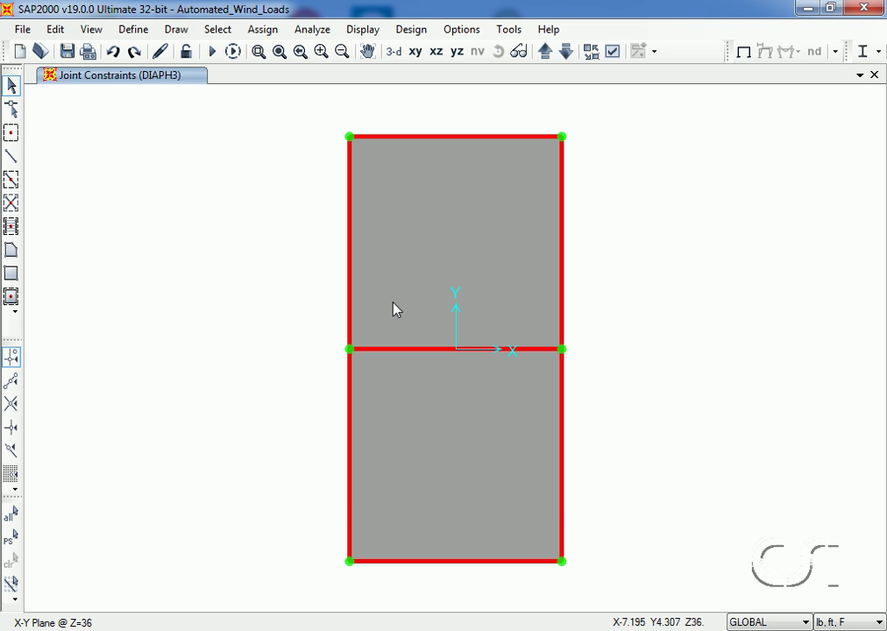
- Add a load pattern named WIND of type Wind with ASCE 7-10 as its auto lateral load pattern
{"action": "left_click", "coordinate": [394, 52]}
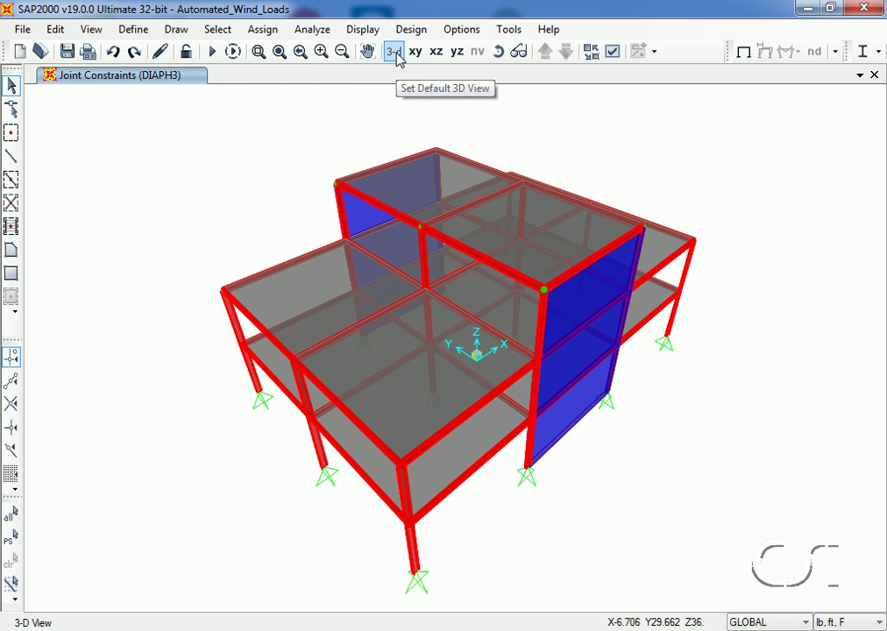
{"action": "left_click", "coordinate": [133, 28]}
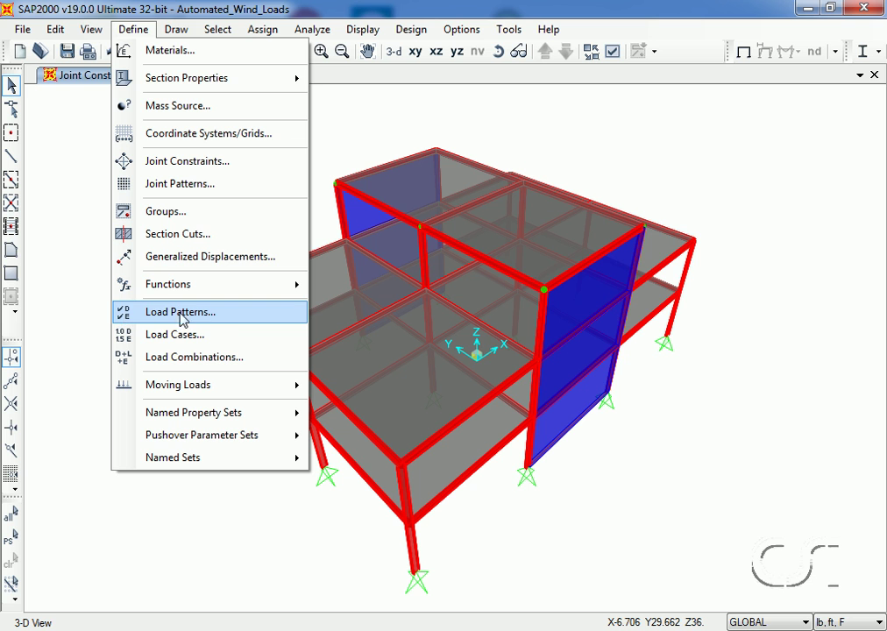
{"action": "left_click", "coordinate": [216, 313]}
{"action": "left_click", "coordinate": [187, 288]}
{"action": "double_click", "coordinate": [186, 288]}
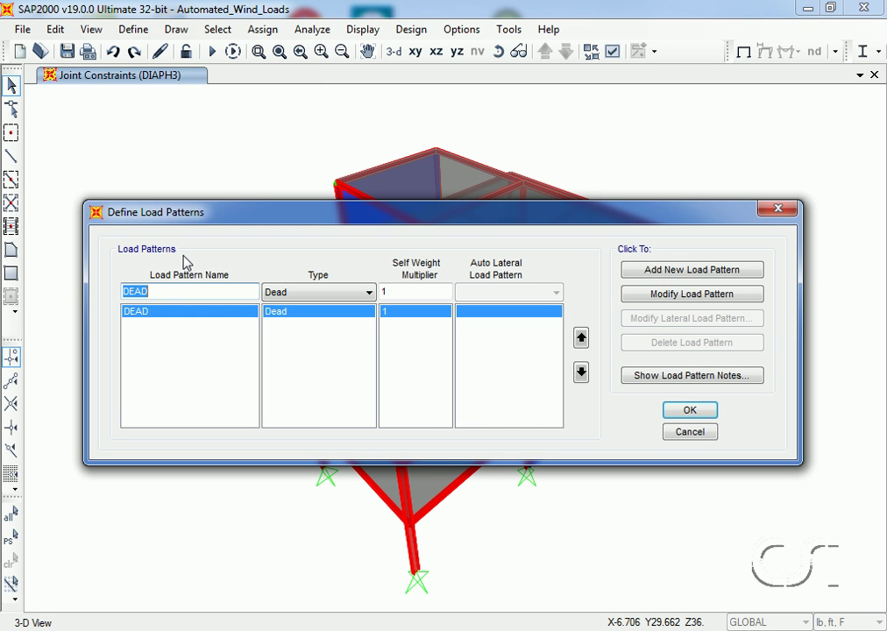
{"action": "type", "text": "WIND"}
{"action": "left_click", "coordinate": [274, 294]}
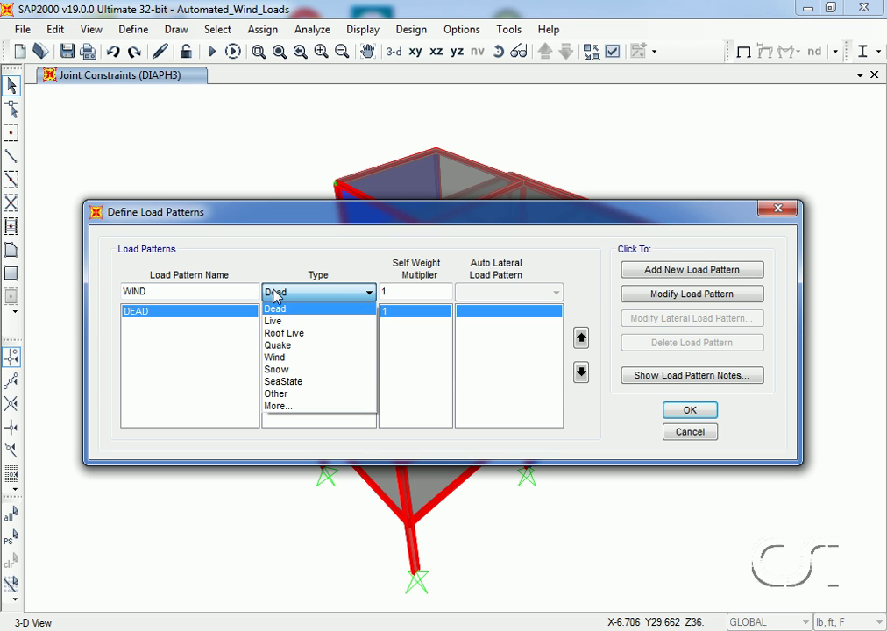
{"action": "left_click", "coordinate": [279, 358]}
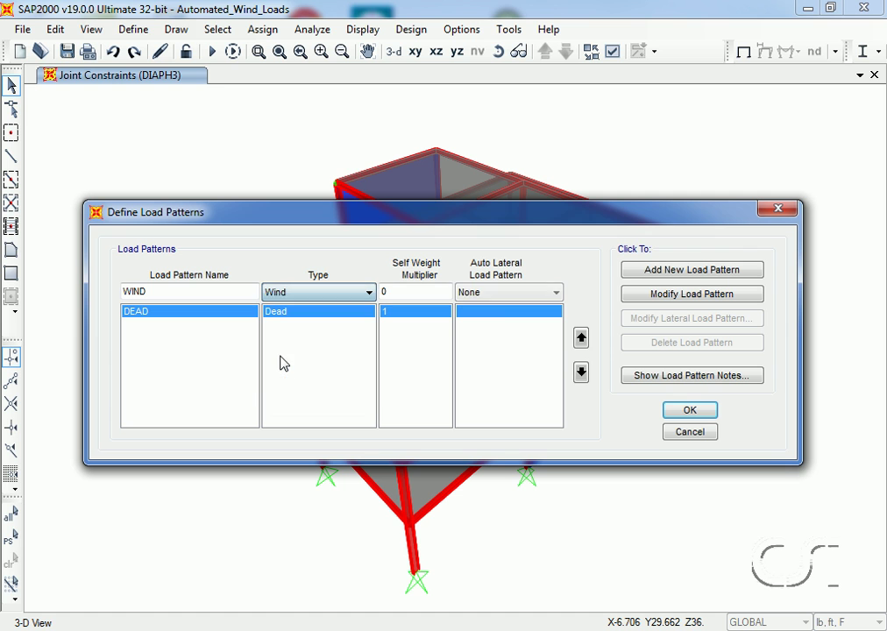
{"action": "left_click", "coordinate": [515, 296]}
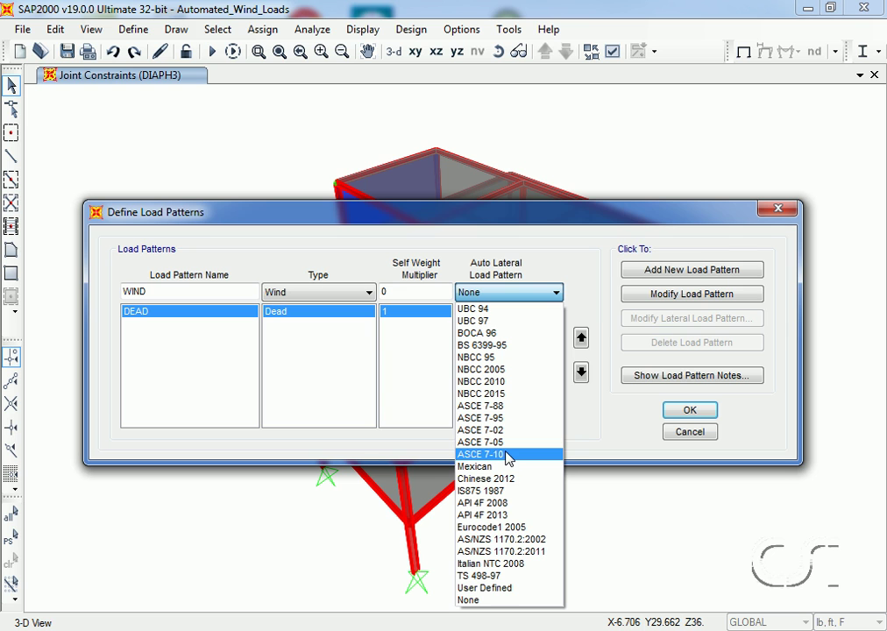
{"action": "left_click", "coordinate": [507, 455]}
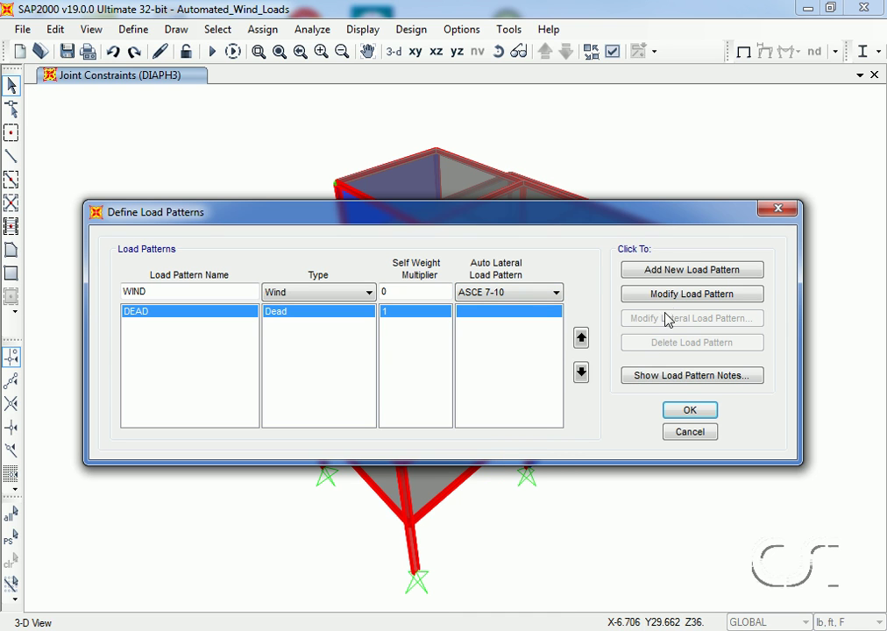
{"action": "left_click", "coordinate": [686, 271]}
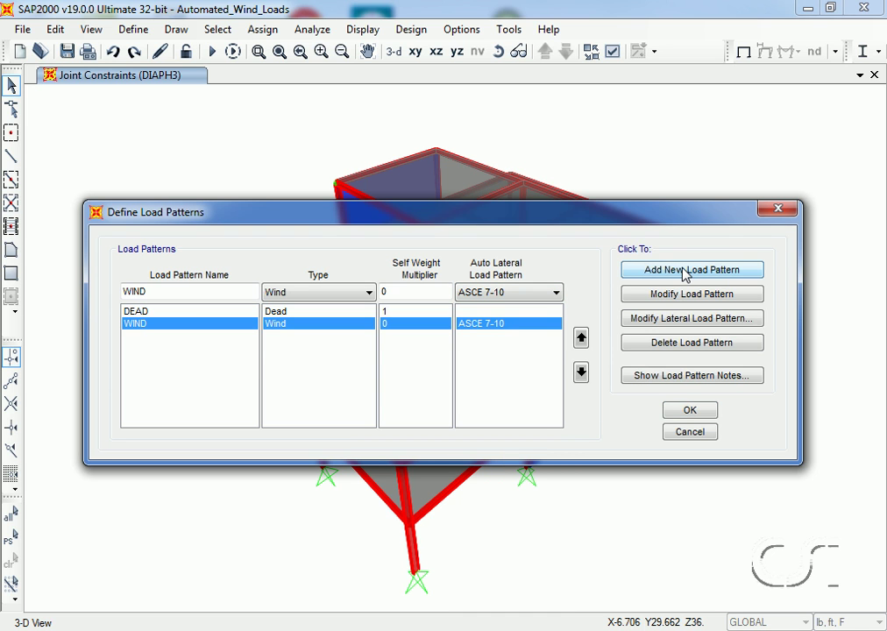
- Set the WIND pattern's windward coefficient to 0.8 and choose Create All Cases, with exposure from the extents of rigid diaphragms
{"action": "left_click", "coordinate": [672, 321]}
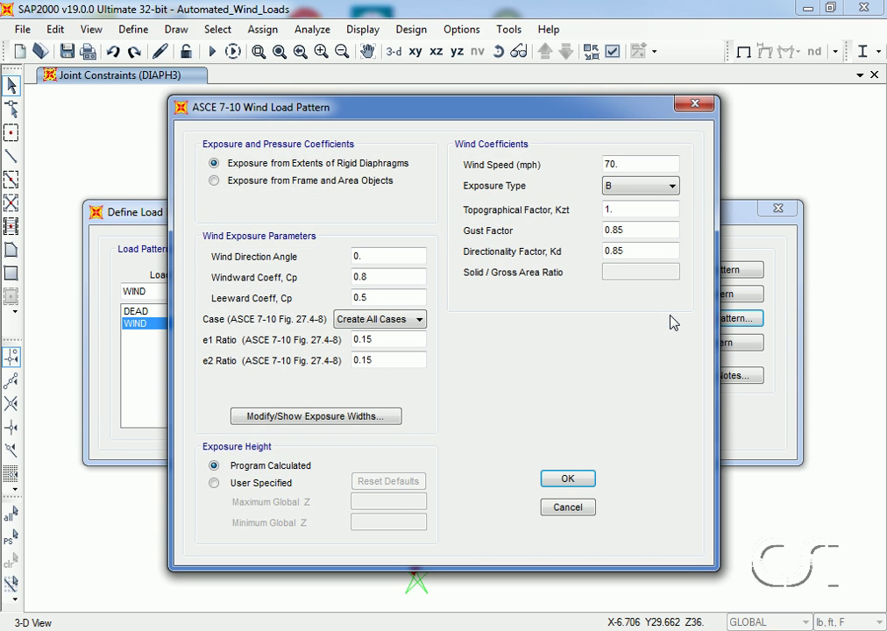
{"action": "mouse_move", "coordinate": [183, 168]}
{"action": "left_mouse_down"}
{"action": "mouse_move", "coordinate": [423, 177]}
{"action": "mouse_move", "coordinate": [430, 151]}
{"action": "mouse_move", "coordinate": [200, 179]}
{"action": "left_mouse_up"}
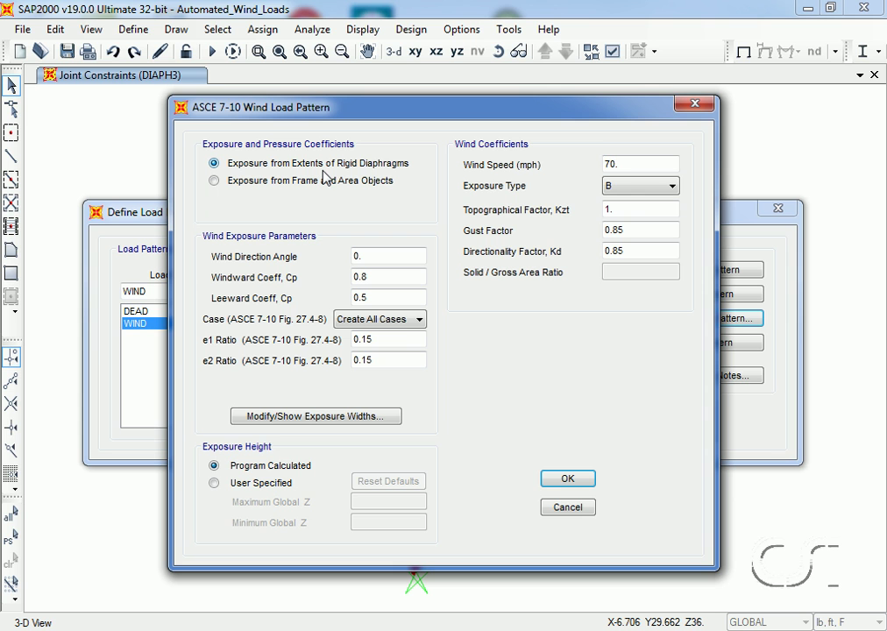
{"action": "double_click", "coordinate": [377, 276]}
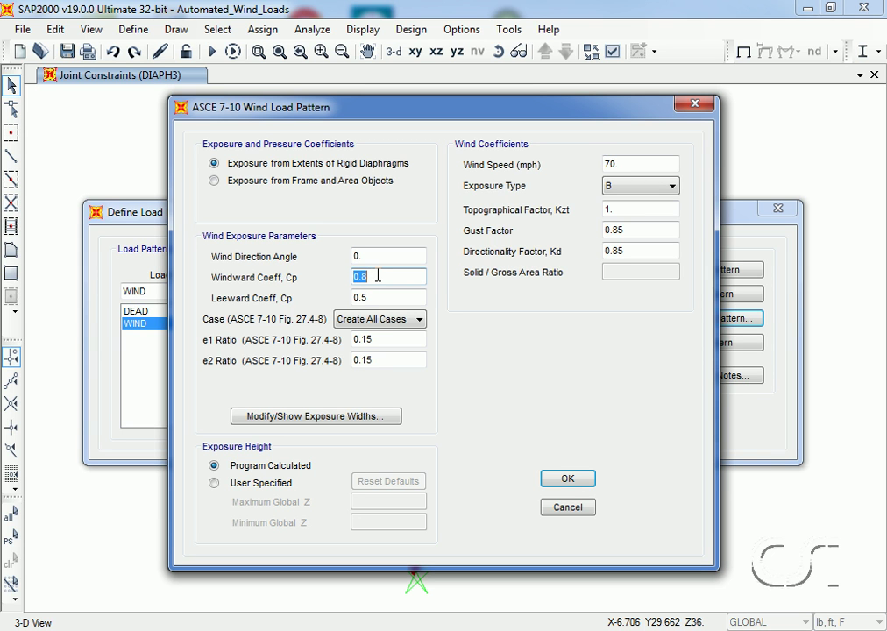
{"action": "type", "text": "0.8"}
{"action": "left_click", "coordinate": [424, 323]}
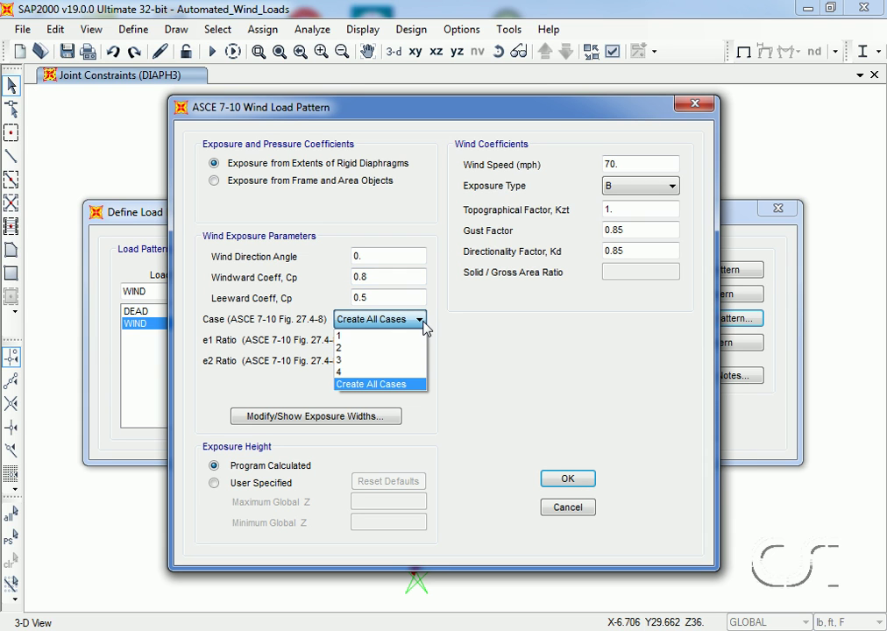
{"action": "left_click", "coordinate": [391, 384]}
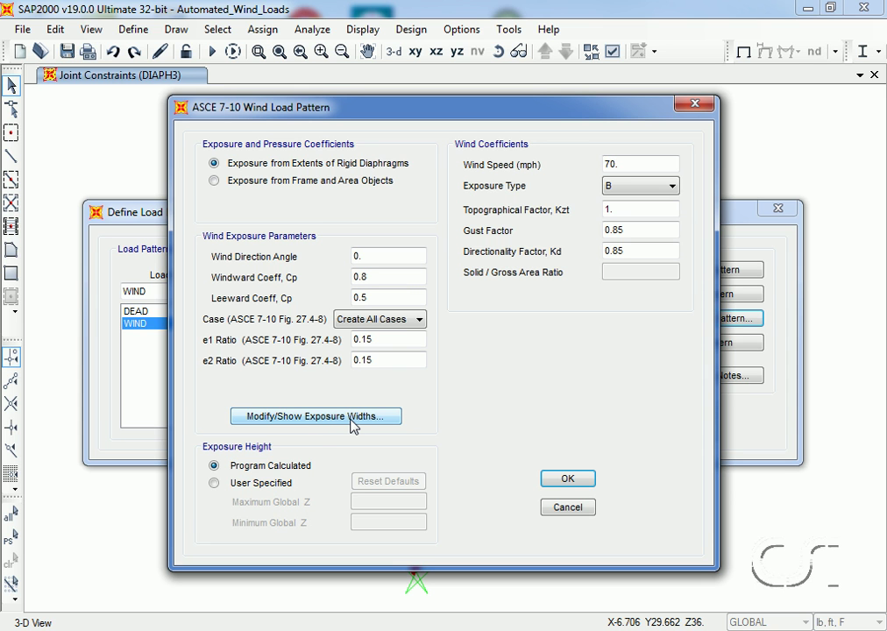
- Have the WIND exposure widths calculated from diaphragm extents, and accept the wind settings and load pattern definitions
{"action": "left_click", "coordinate": [351, 419]}
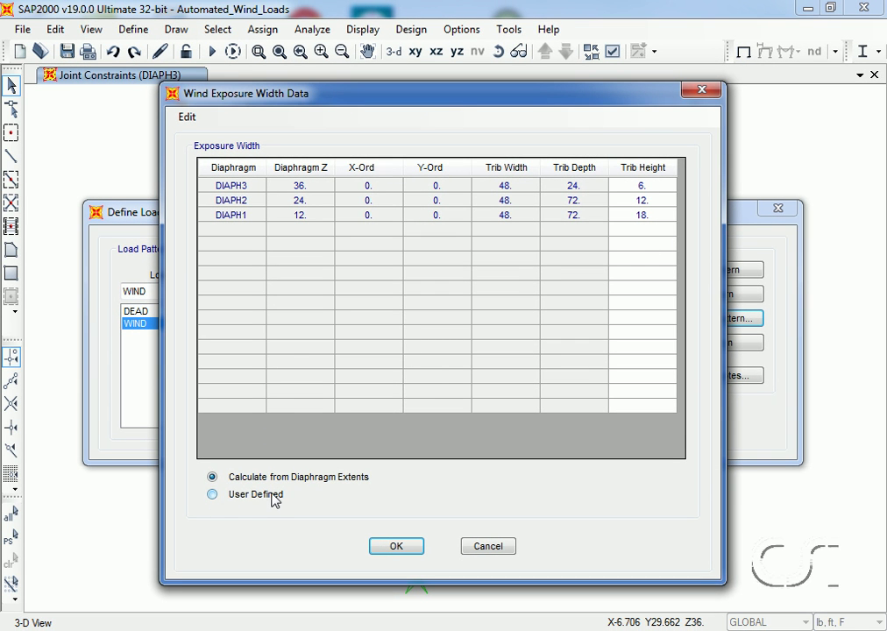
{"action": "left_click", "coordinate": [213, 495]}
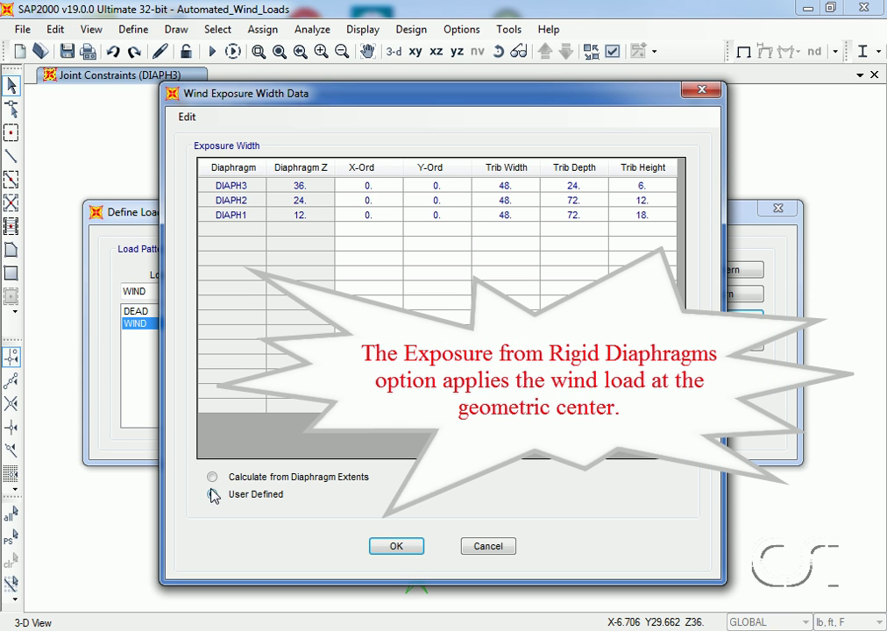
{"action": "left_click", "coordinate": [212, 478]}
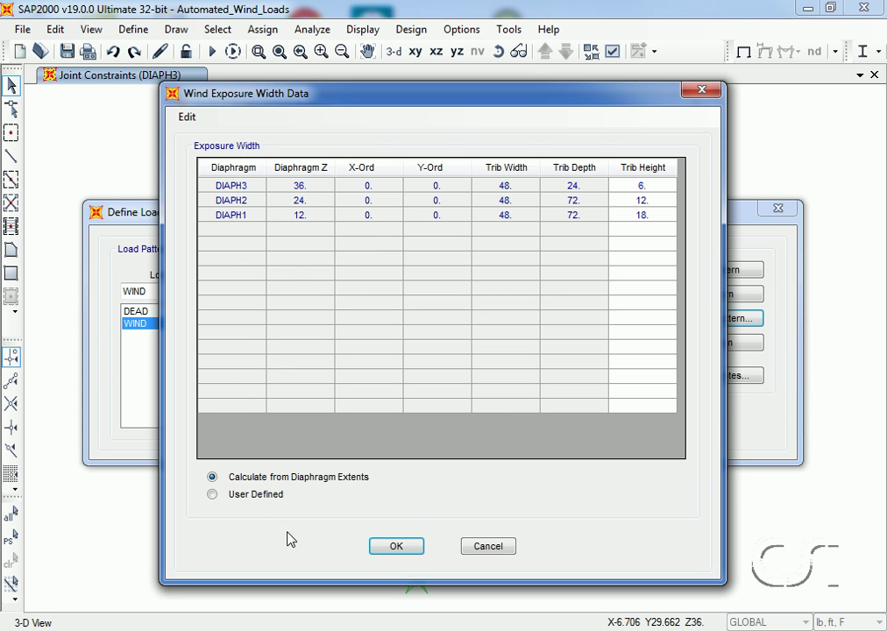
{"action": "left_click", "coordinate": [397, 546]}
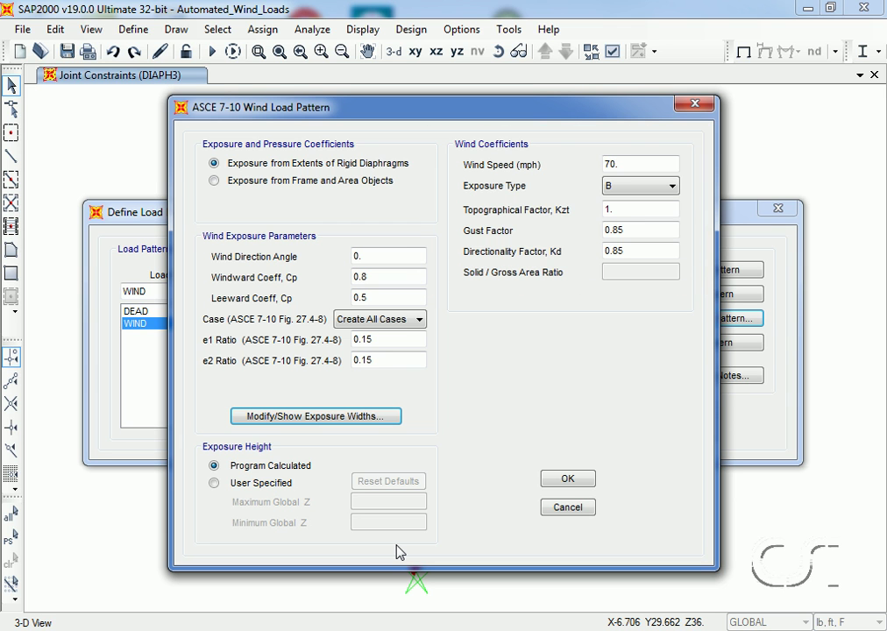
{"action": "left_click", "coordinate": [568, 478]}
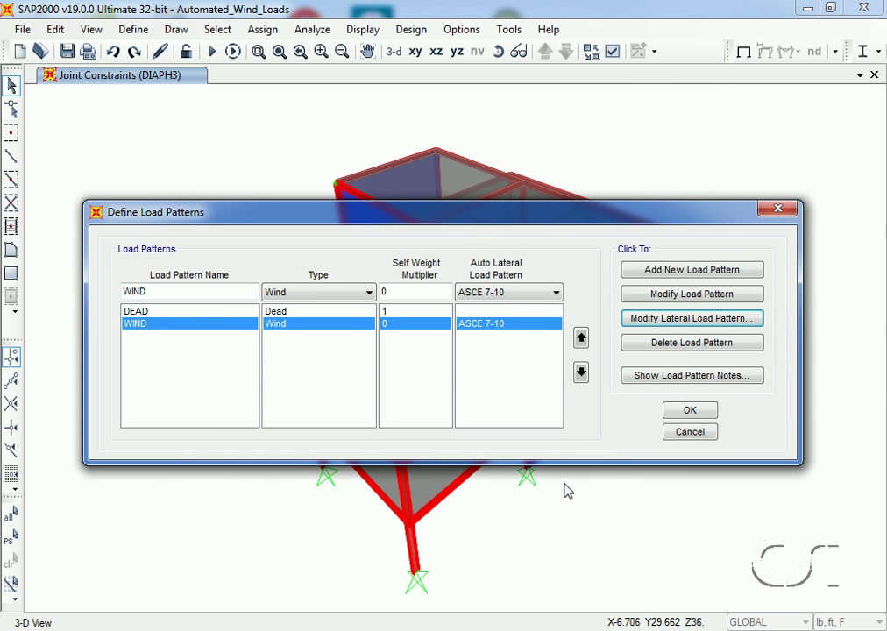
{"action": "left_click", "coordinate": [695, 410]}
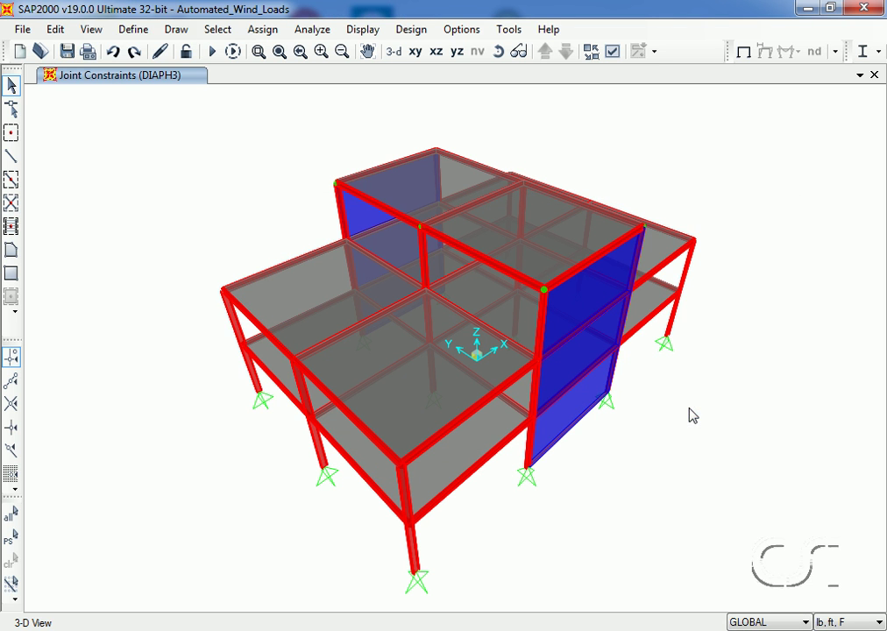
- Reopen the load pattern definitions and review the full list of generated wind patterns
{"action": "left_click", "coordinate": [132, 30]}
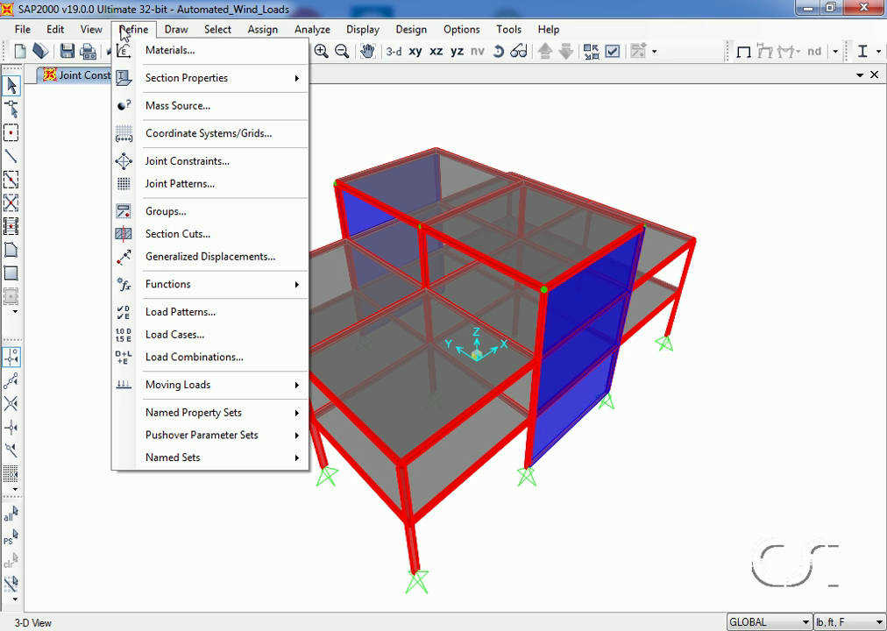
{"action": "left_click", "coordinate": [213, 322]}
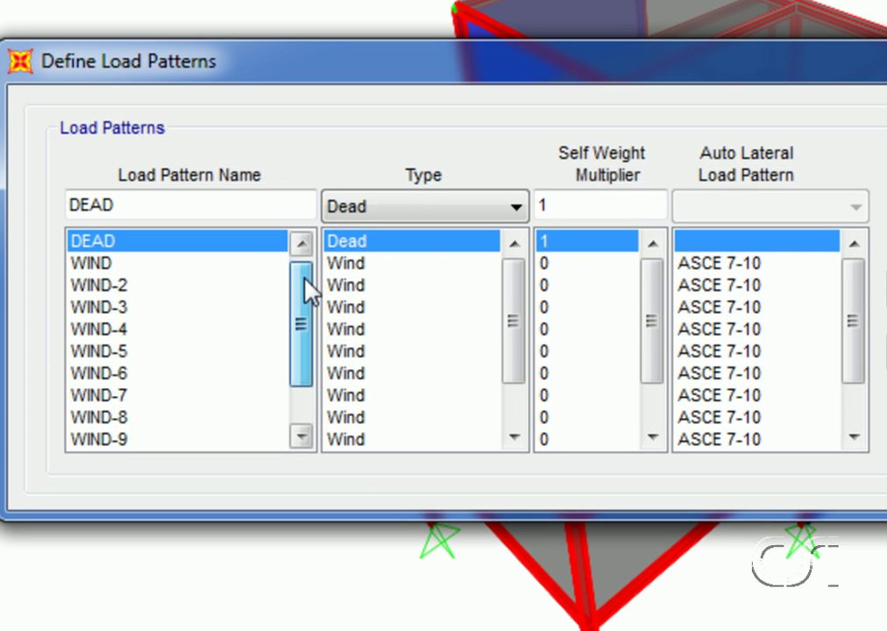
{"action": "left_click_drag", "start_coordinate": [263, 329], "coordinate": [260, 351]}
{"action": "left_click_drag", "start_coordinate": [304, 324], "coordinate": [296, 403]}
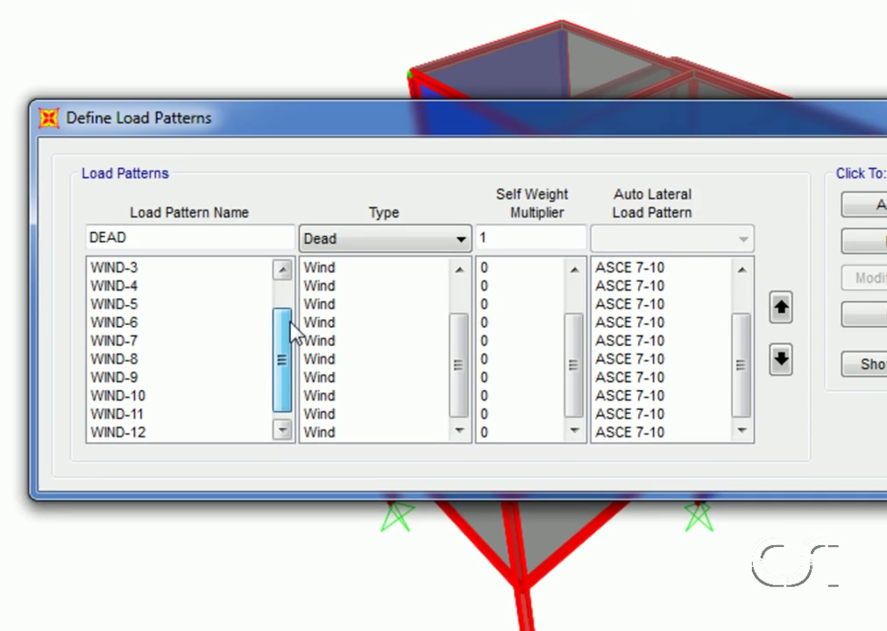
{"action": "left_click_drag", "start_coordinate": [291, 331], "coordinate": [289, 298]}
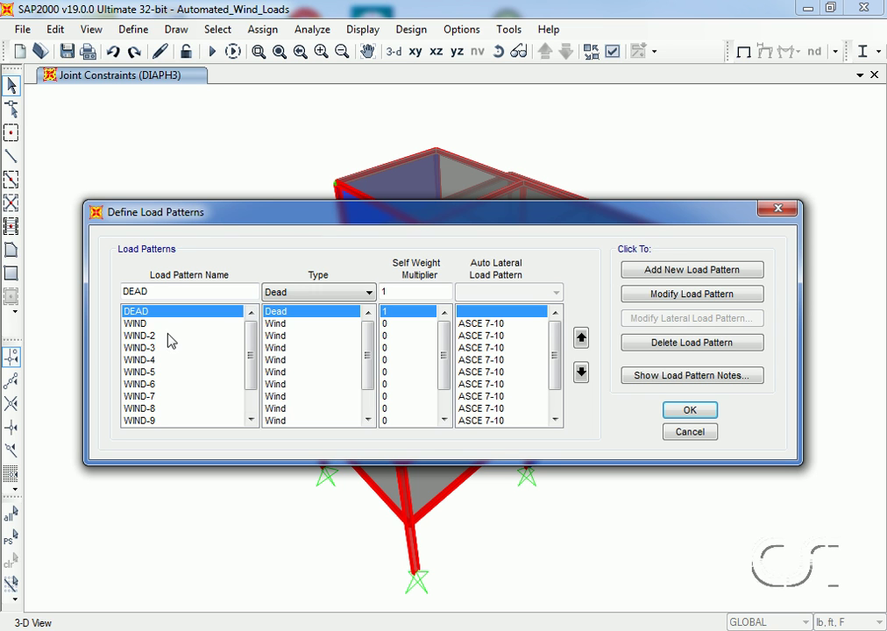
- Inspect the lateral load settings of the WIND pattern, checking its direction angle, case and eccentricity ratios, without saving changes
{"action": "left_click", "coordinate": [139, 324]}
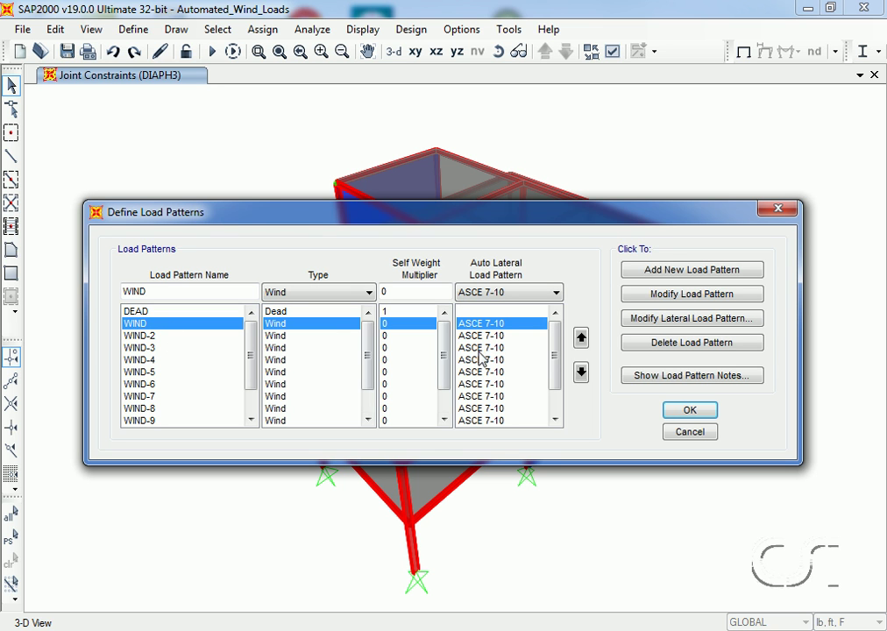
{"action": "left_click", "coordinate": [654, 321]}
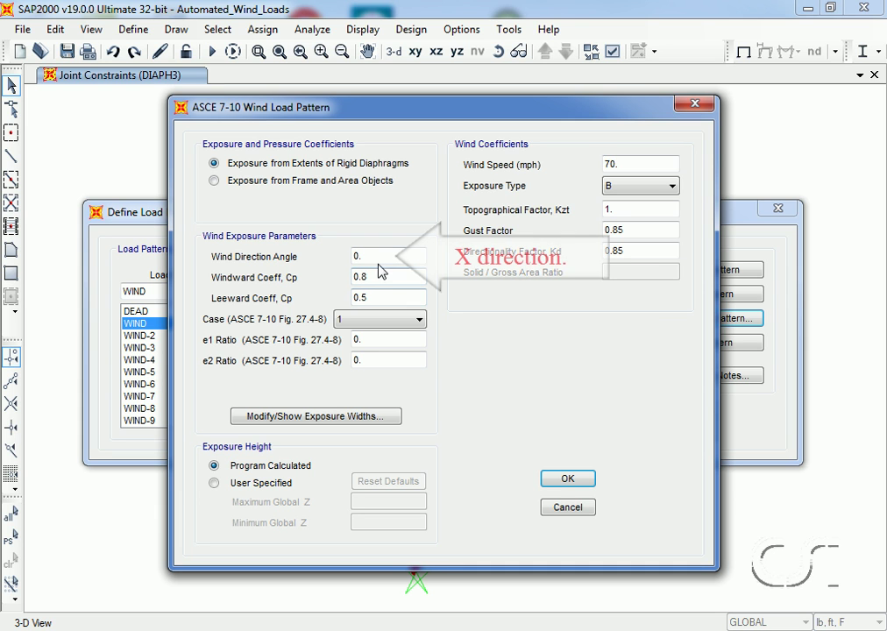
{"action": "left_click", "coordinate": [369, 319]}
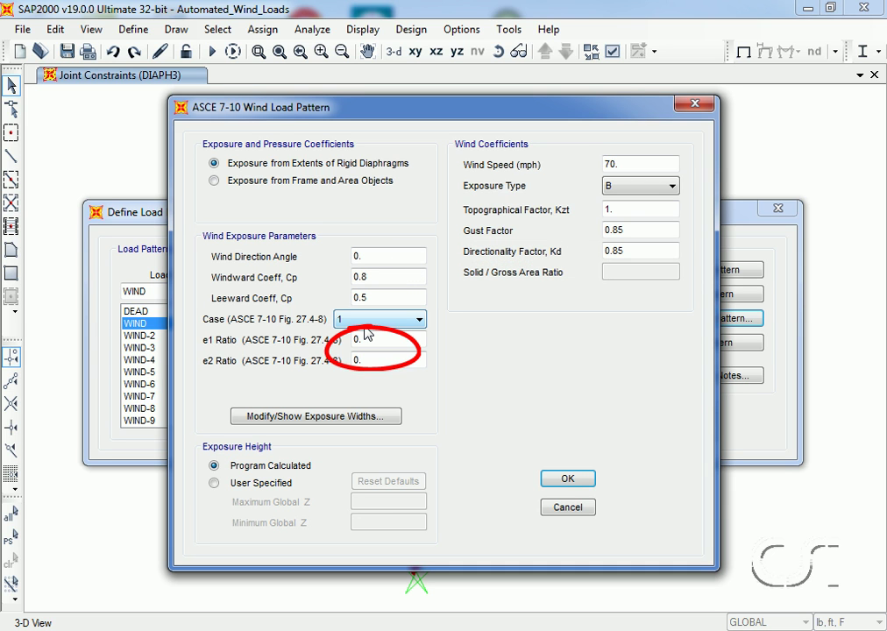
{"action": "left_click", "coordinate": [550, 508]}
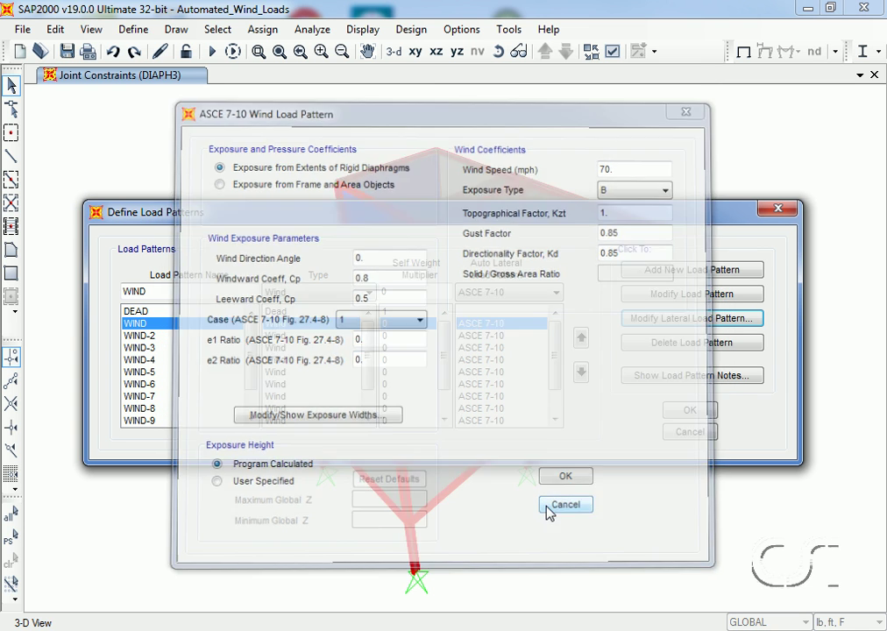
- Inspect the WIND-2 pattern's lateral load settings for direction angle and case, and close the load pattern definitions
{"action": "left_click", "coordinate": [156, 337]}
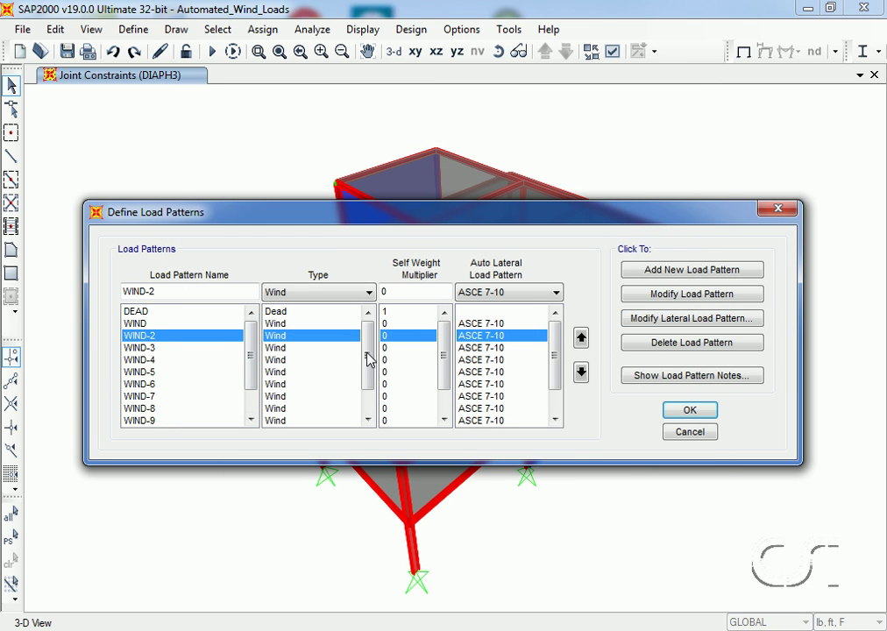
{"action": "left_click", "coordinate": [657, 319]}
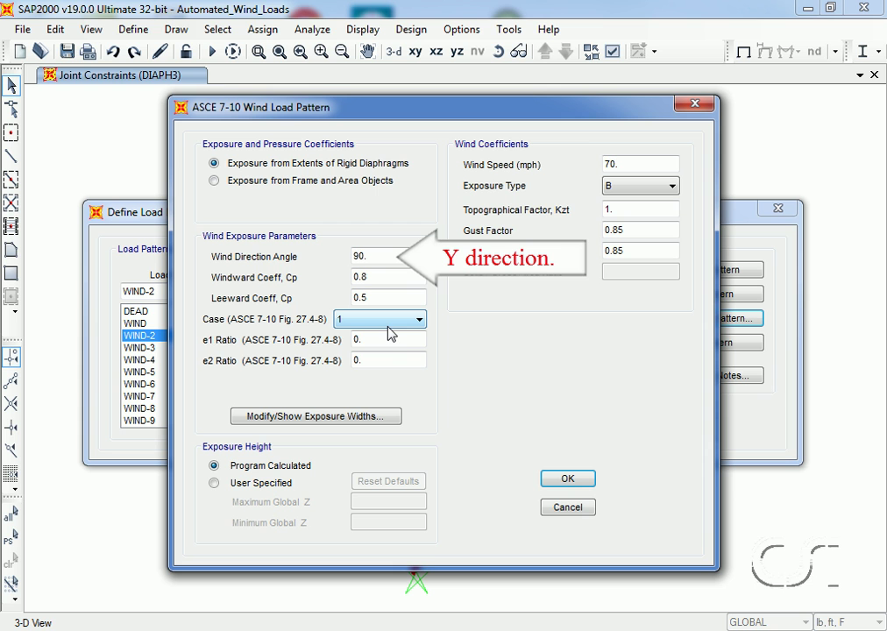
{"action": "left_click", "coordinate": [564, 481]}
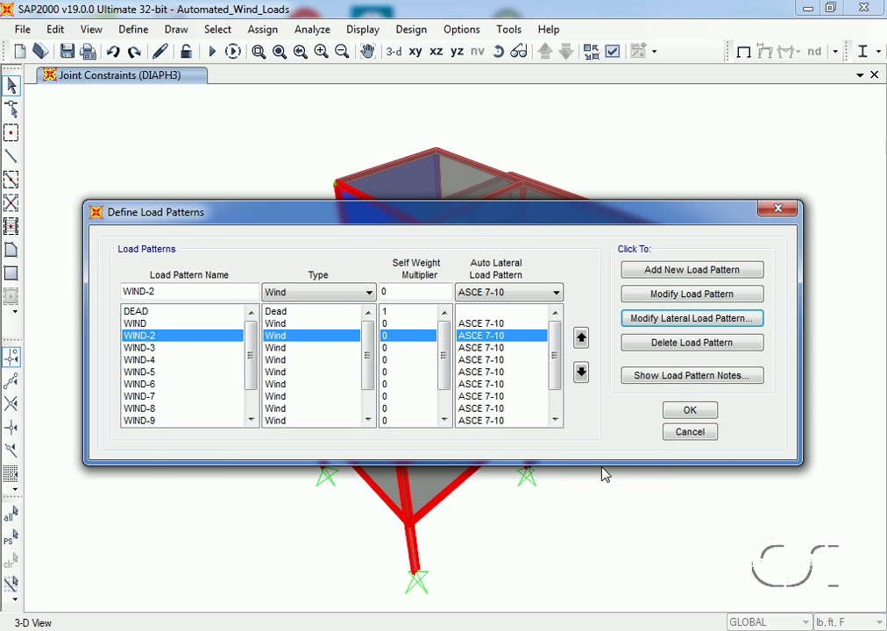
{"action": "left_click", "coordinate": [690, 412]}
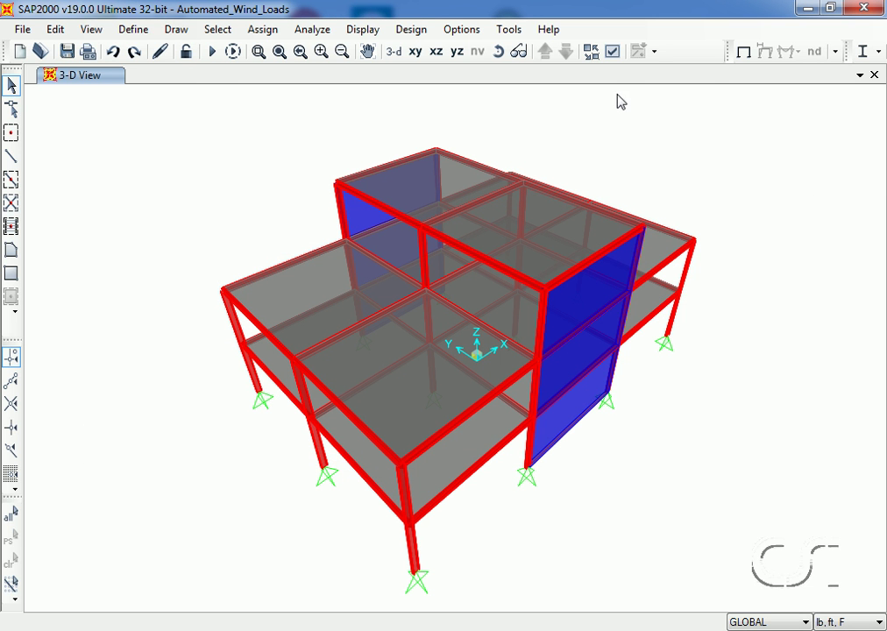
- Switch the 3-D model display from extruded to the Standard view type
{"action": "left_click", "coordinate": [611, 53]}
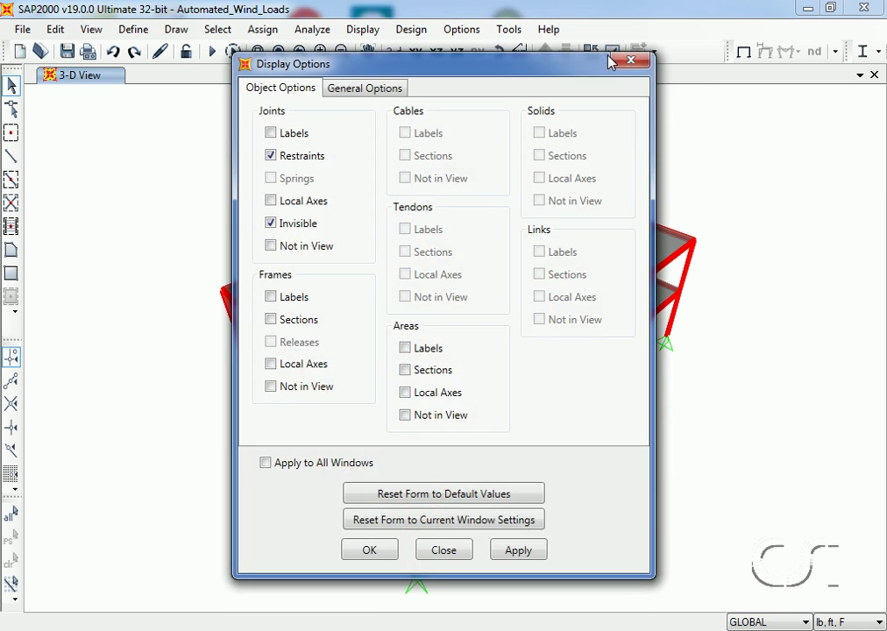
{"action": "left_click", "coordinate": [358, 87]}
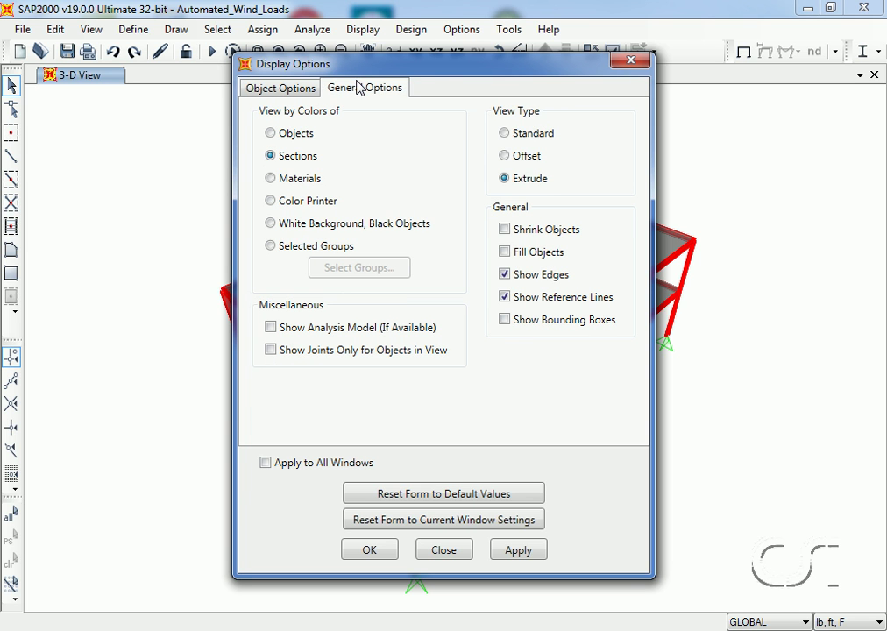
{"action": "left_click", "coordinate": [509, 136]}
{"action": "left_click", "coordinate": [368, 549]}
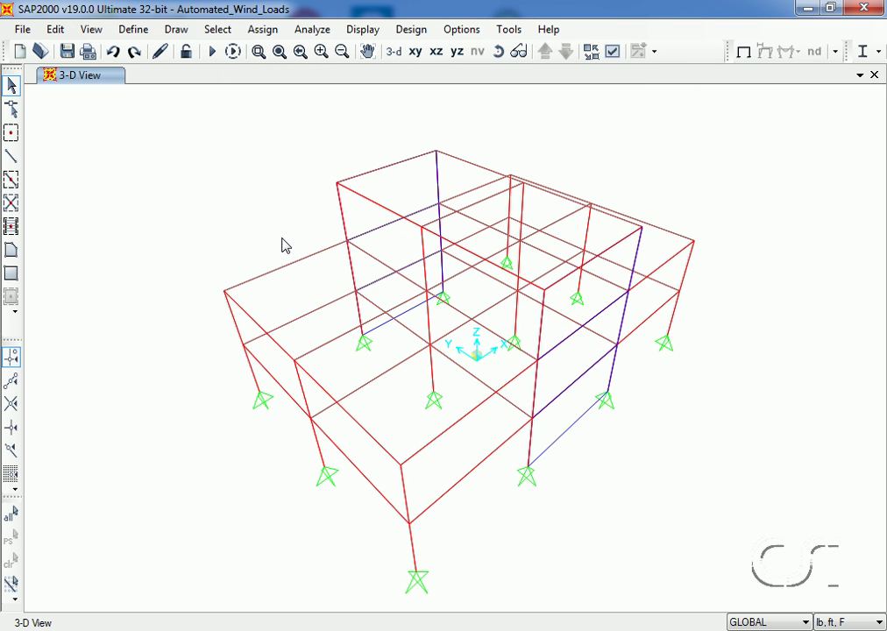
- Run the analysis for the DEAD case and all wind load cases, setting the MODAL case to Do Not Run
{"action": "left_click", "coordinate": [314, 32]}
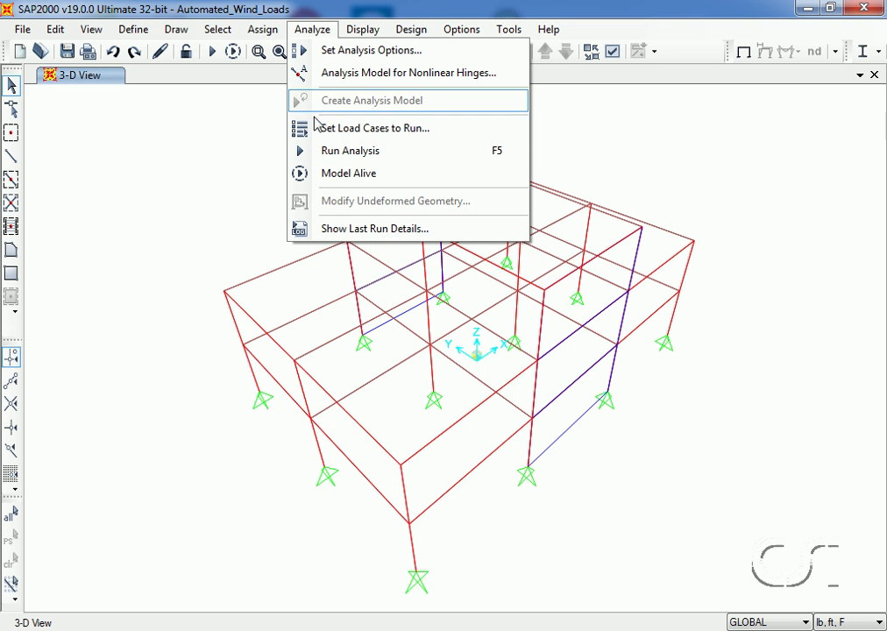
{"action": "left_click", "coordinate": [352, 154]}
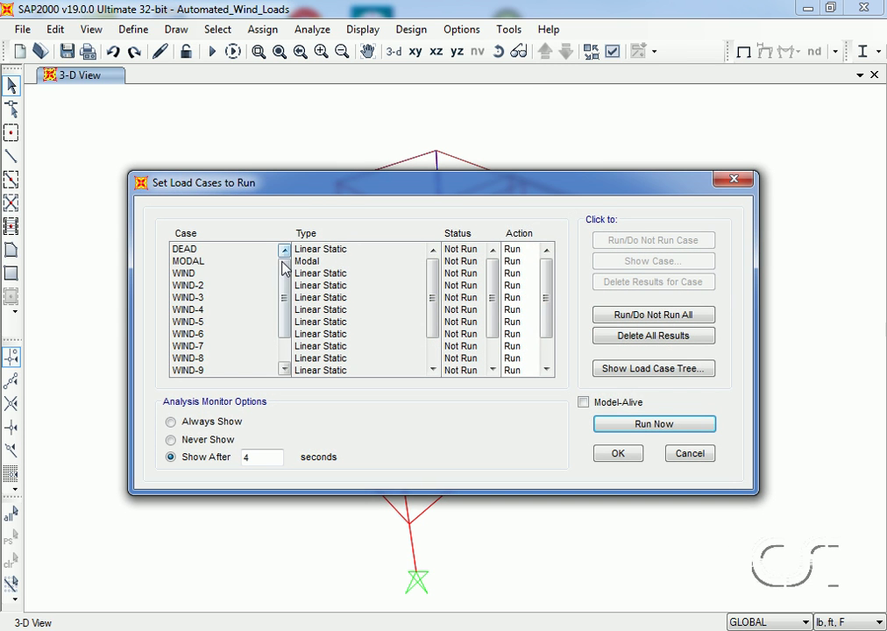
{"action": "left_click_drag", "start_coordinate": [283, 270], "coordinate": [282, 315]}
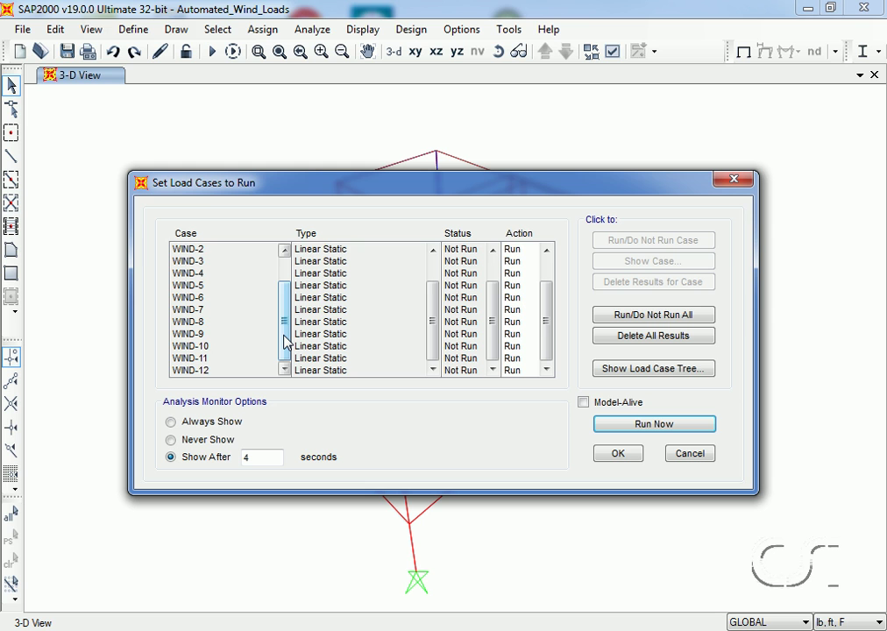
{"action": "left_click_drag", "start_coordinate": [285, 343], "coordinate": [297, 283]}
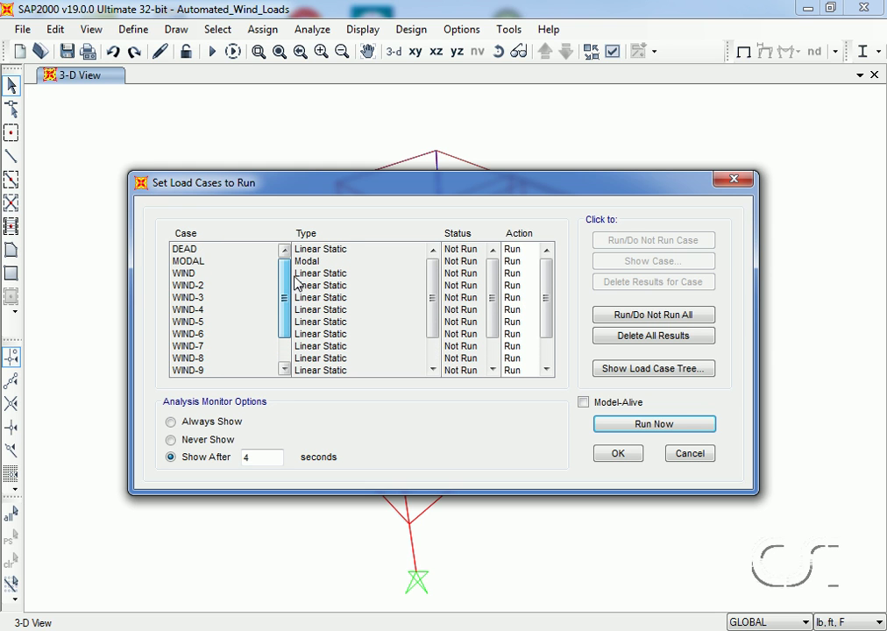
{"action": "left_click", "coordinate": [194, 261]}
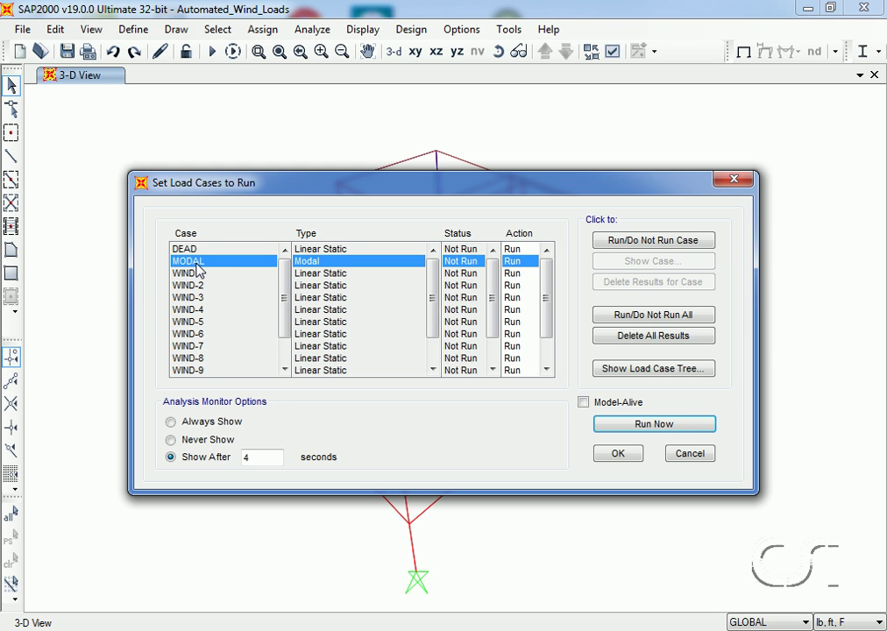
{"action": "left_click", "coordinate": [621, 243]}
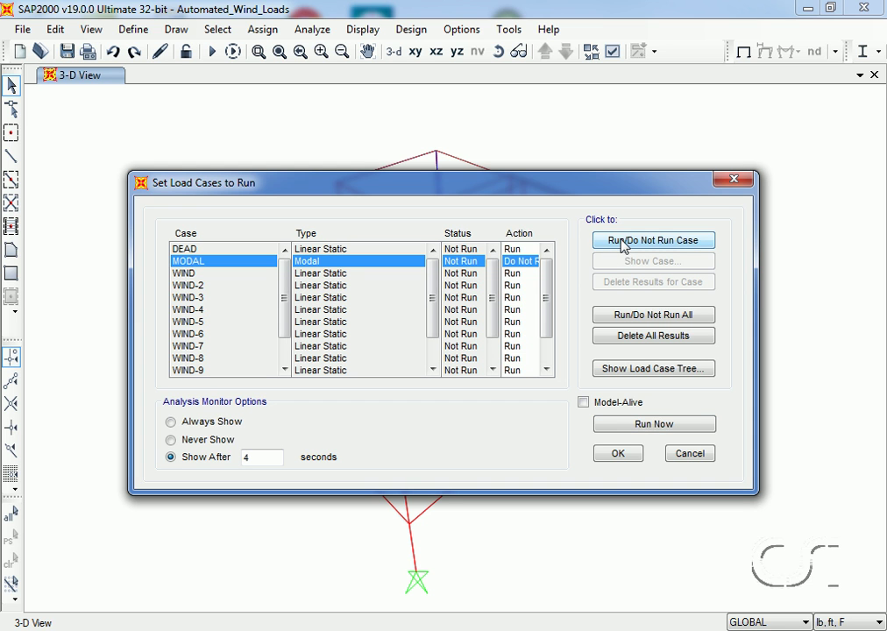
{"action": "left_click", "coordinate": [652, 425]}
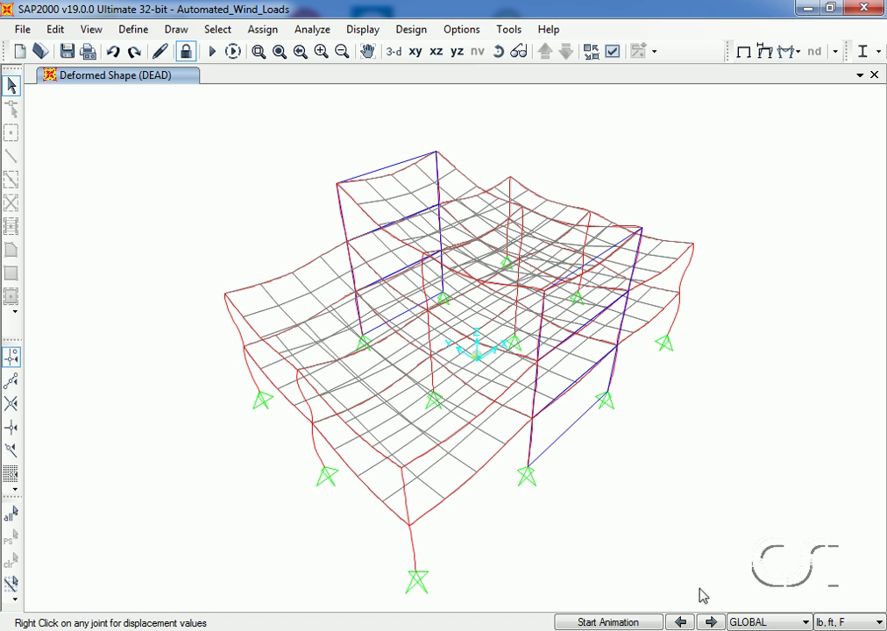
- Review the deformed shapes of the wind load cases from WIND through WIND-12, and return to the undeformed shape
{"action": "left_click", "coordinate": [710, 622]}
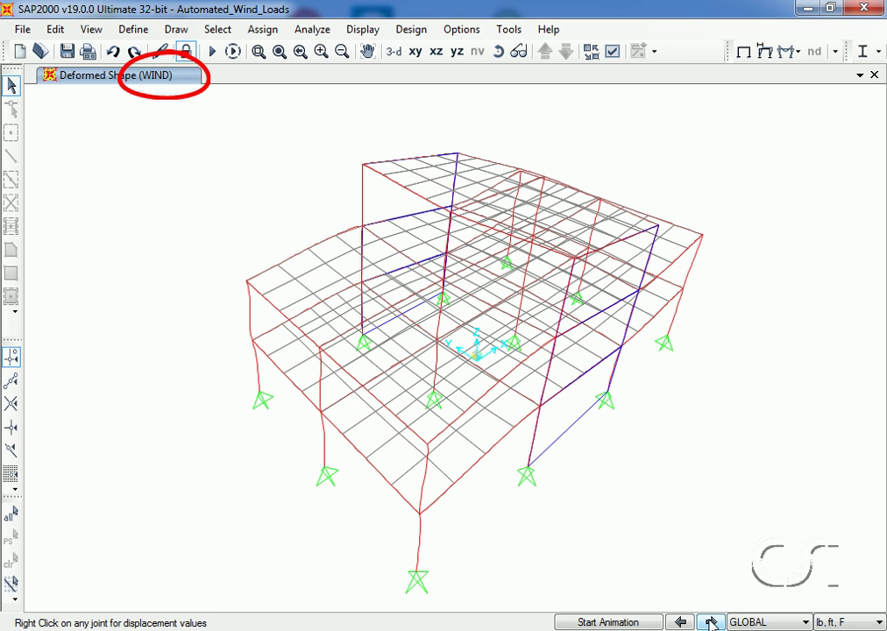
{"action": "left_click", "coordinate": [711, 622]}
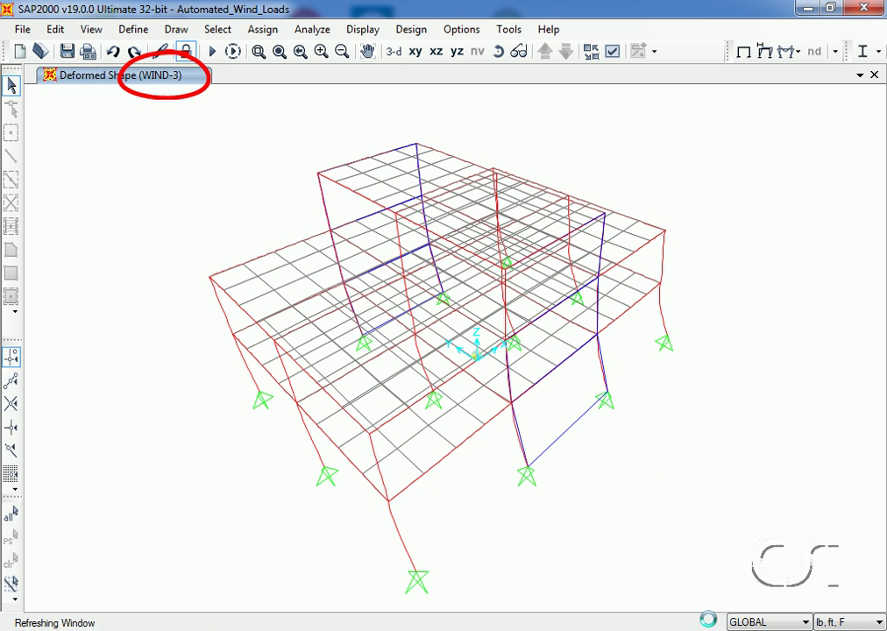
{"action": "left_click", "coordinate": [710, 621]}
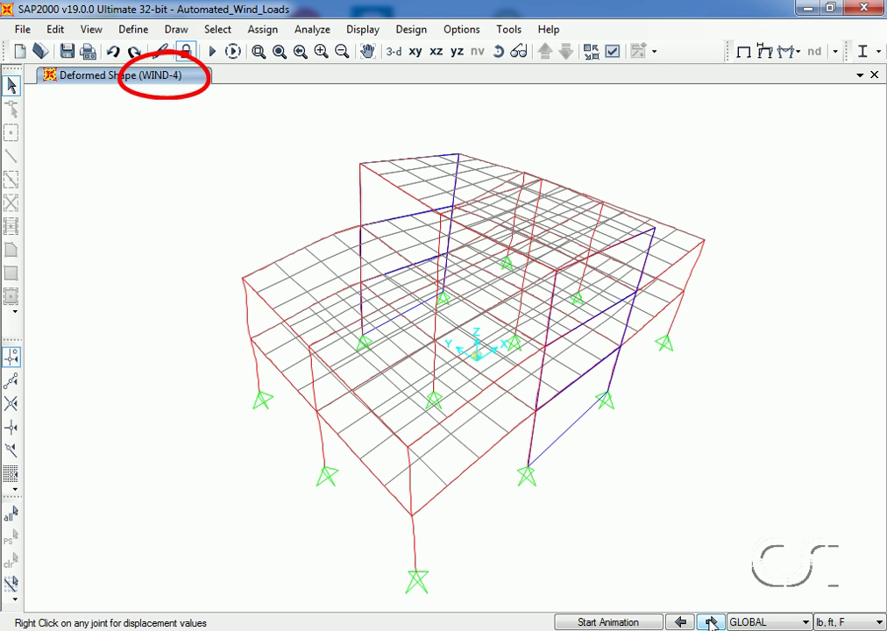
{"action": "left_click", "coordinate": [710, 621]}
{"action": "left_click", "coordinate": [710, 622]}
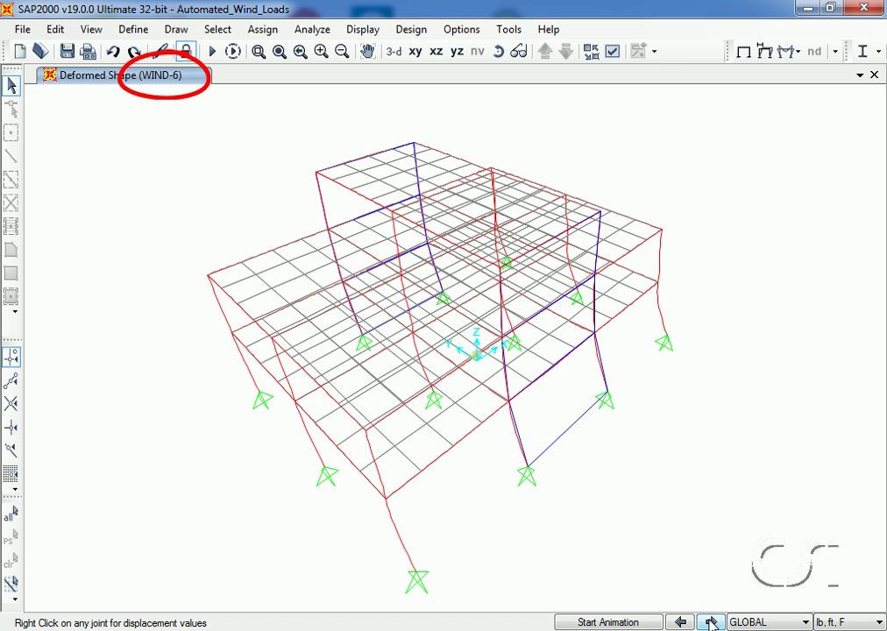
{"action": "left_click", "coordinate": [711, 622]}
{"action": "left_click", "coordinate": [711, 621]}
{"action": "left_click", "coordinate": [711, 622]}
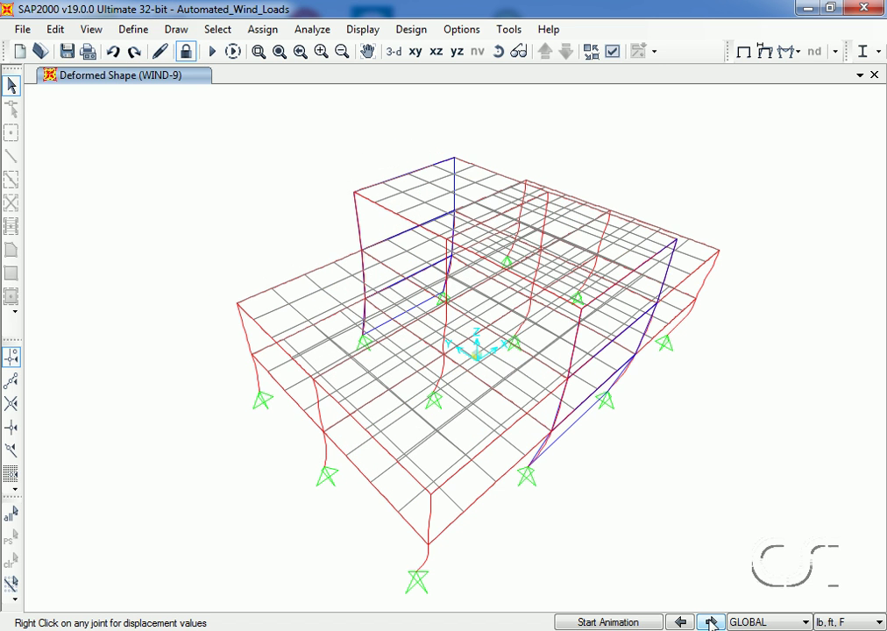
{"action": "left_click", "coordinate": [711, 621]}
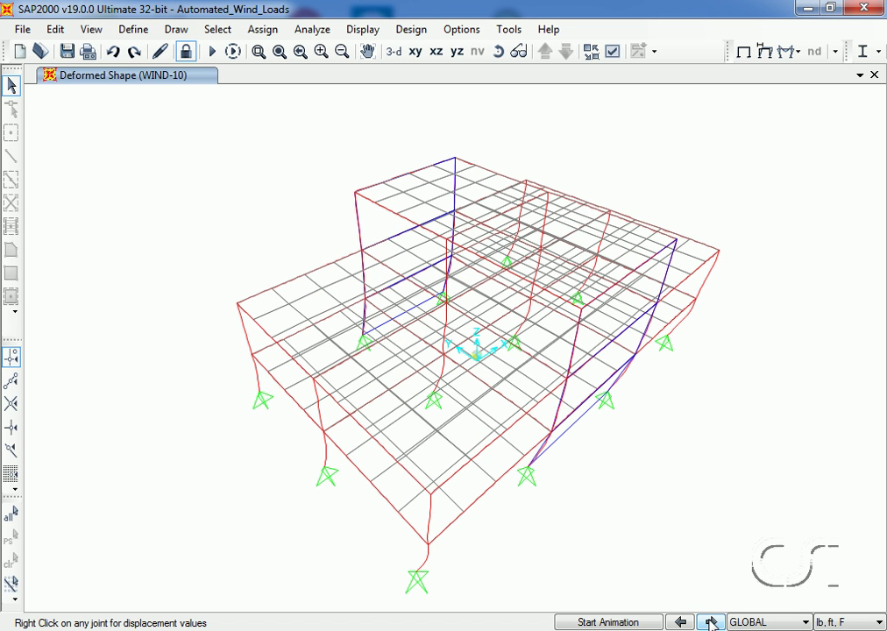
{"action": "left_click", "coordinate": [711, 622]}
{"action": "left_click", "coordinate": [710, 622]}
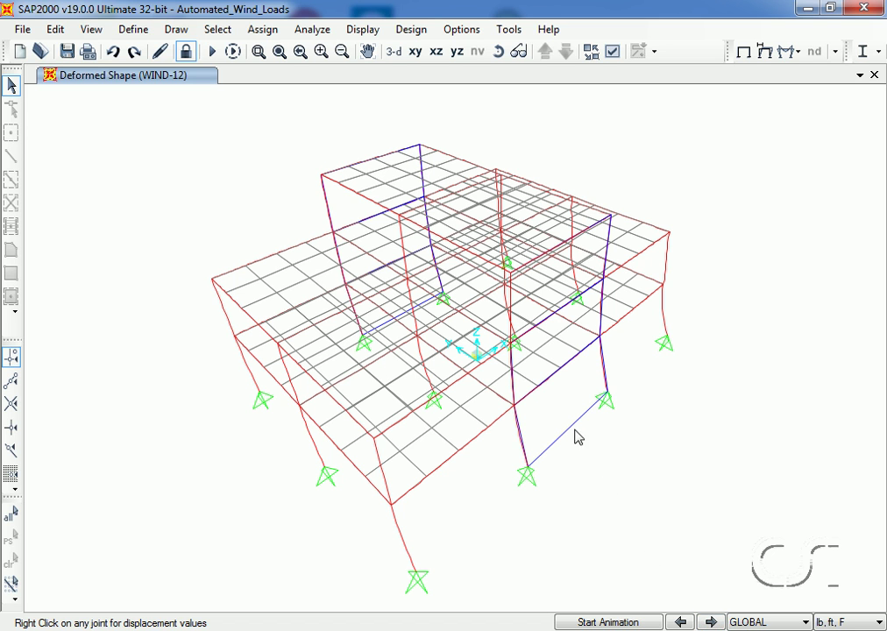
{"action": "left_click", "coordinate": [742, 54]}
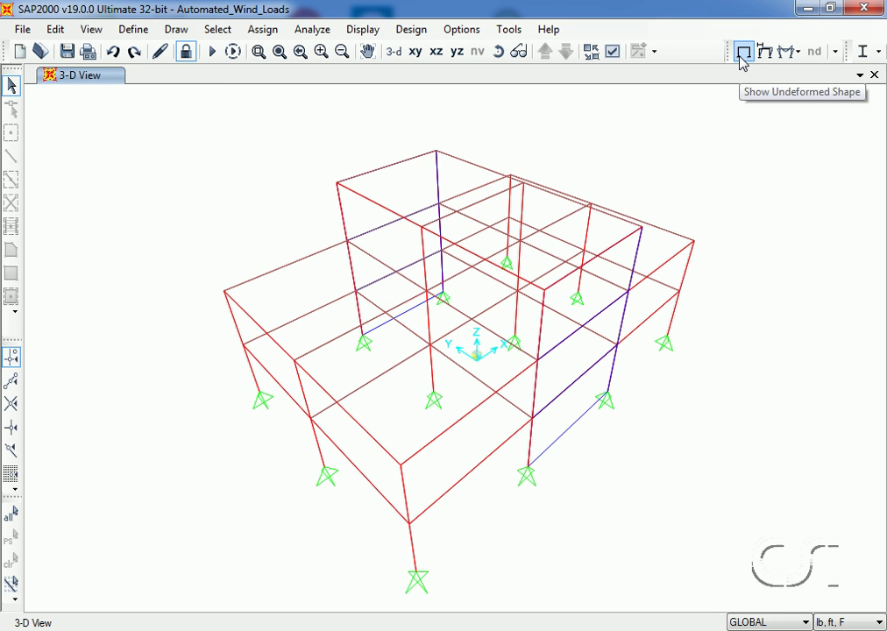
- Display the joint element load assignments for the WIND load pattern with loading values shown
{"action": "left_click", "coordinate": [379, 34]}
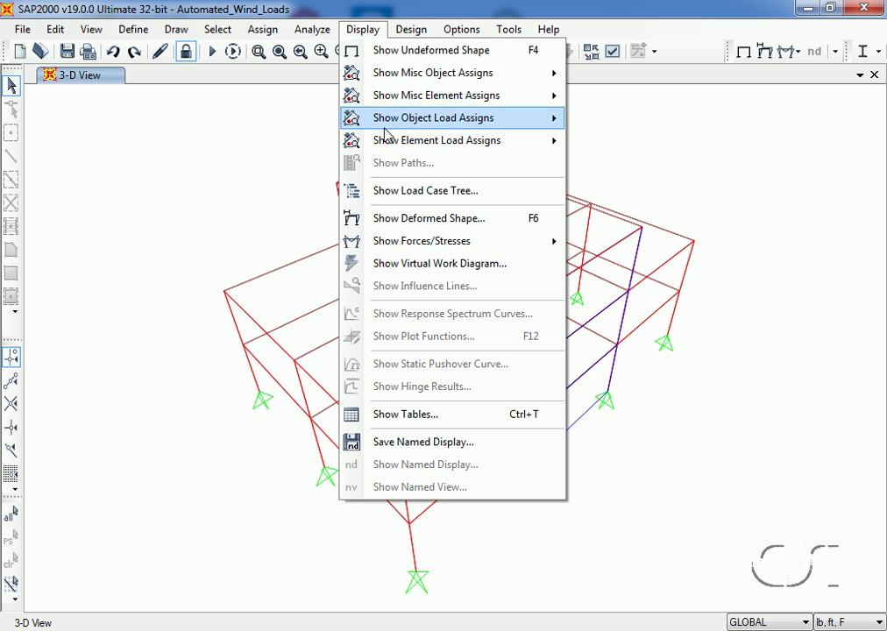
{"action": "mouse_move", "coordinate": [387, 143]}
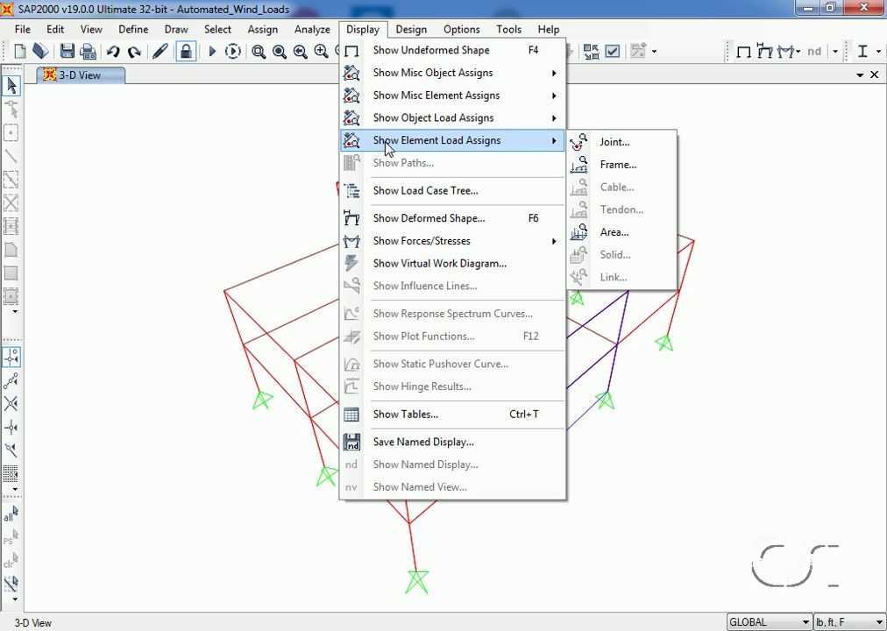
{"action": "left_click", "coordinate": [611, 143]}
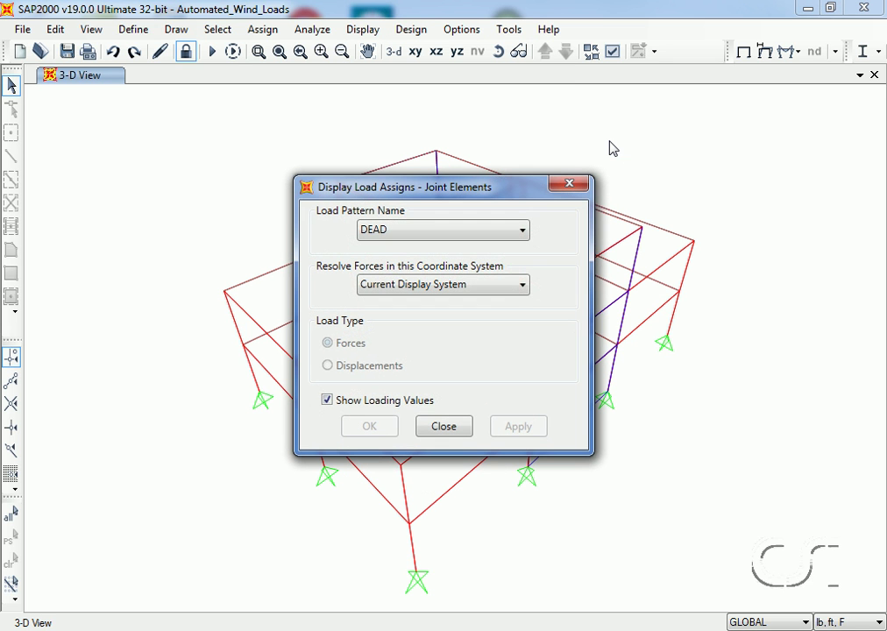
{"action": "left_click", "coordinate": [487, 238]}
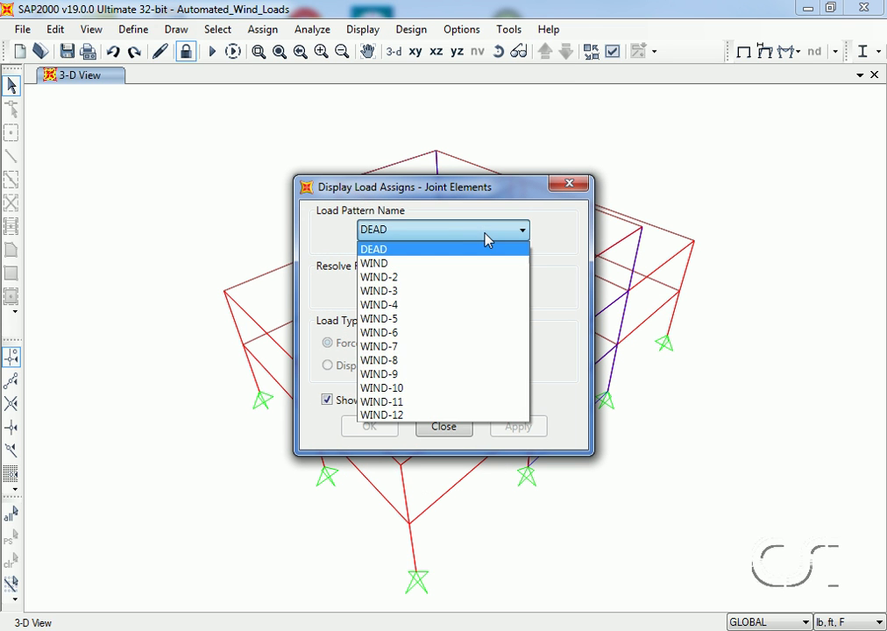
{"action": "left_click", "coordinate": [371, 263]}
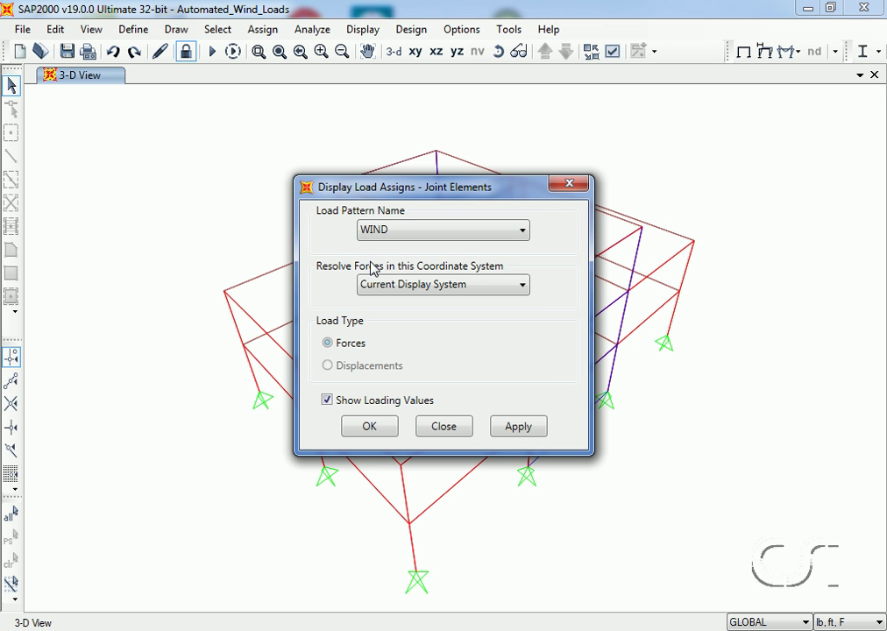
{"action": "left_click", "coordinate": [368, 429]}
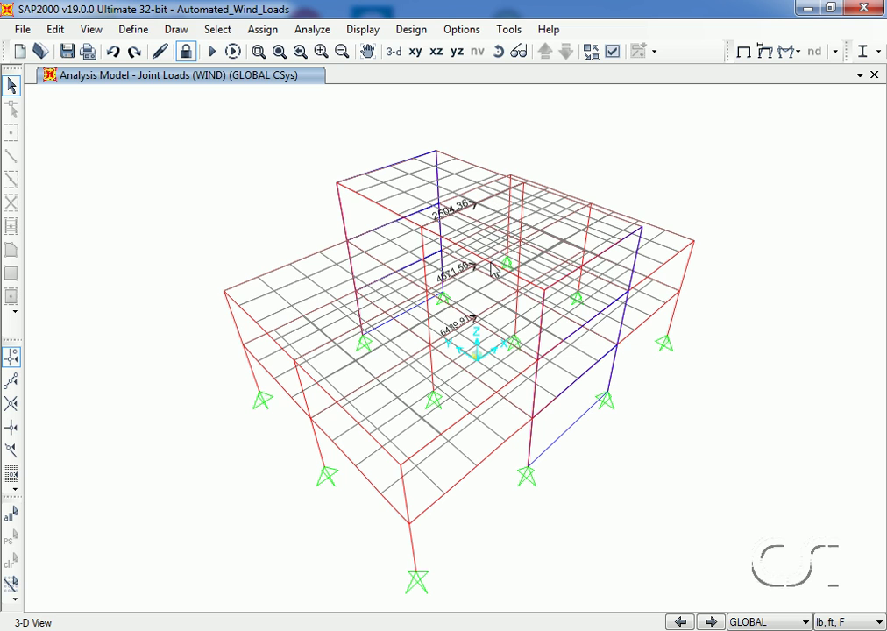
- Examine the joint loads of the successive wind patterns from WIND-2 through WIND-9 on the analysis model
{"action": "left_click", "coordinate": [712, 622]}
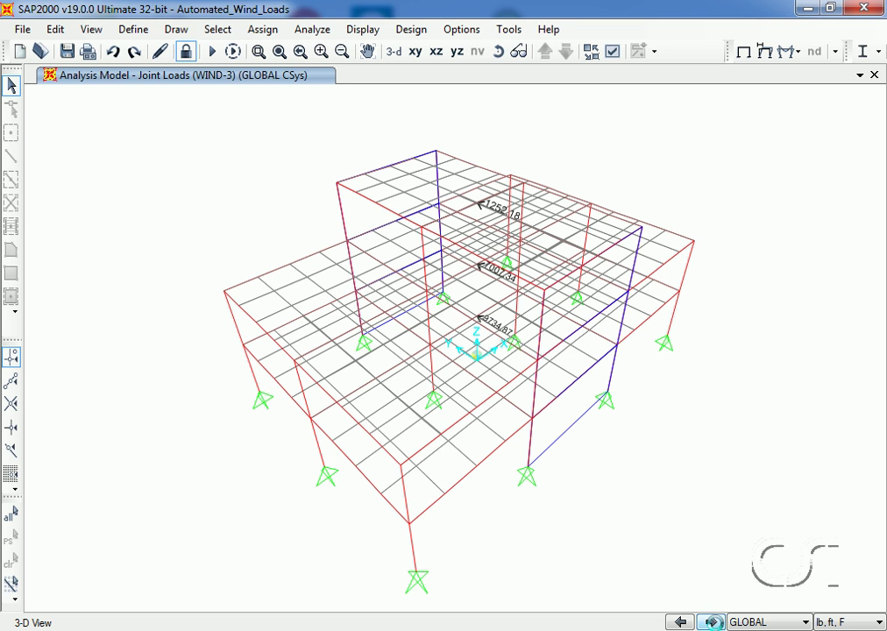
{"action": "left_click", "coordinate": [712, 621]}
{"action": "left_click", "coordinate": [712, 621]}
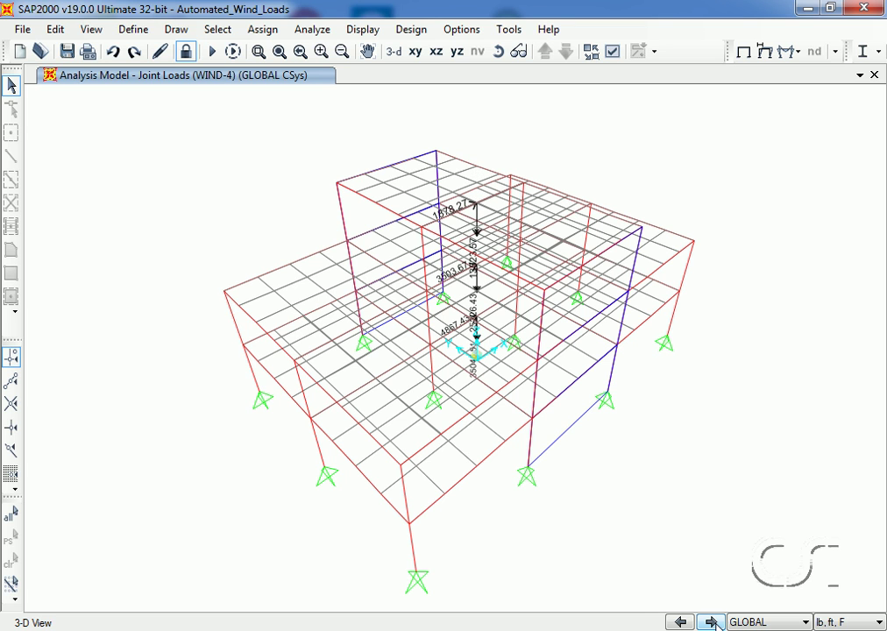
{"action": "left_click", "coordinate": [712, 621]}
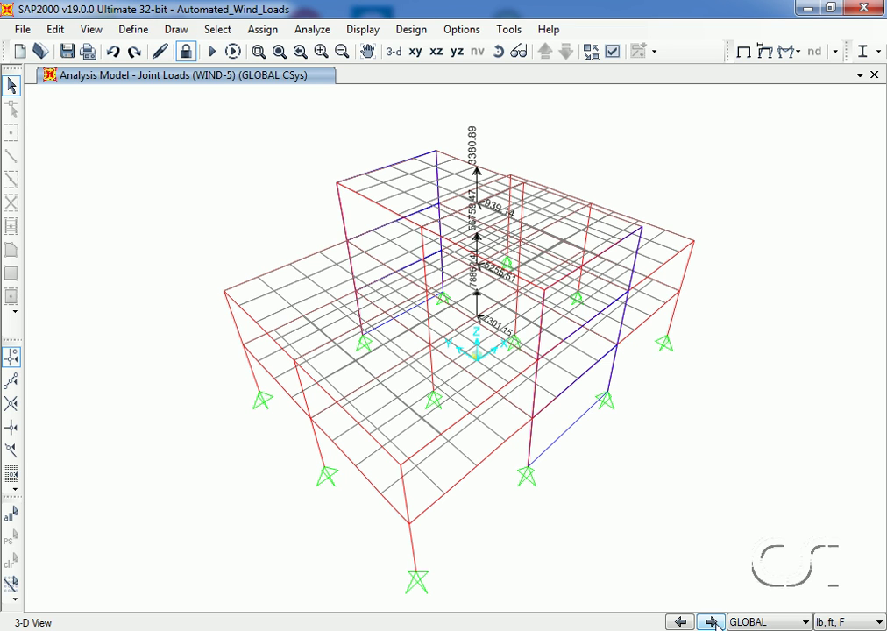
{"action": "left_click", "coordinate": [712, 621]}
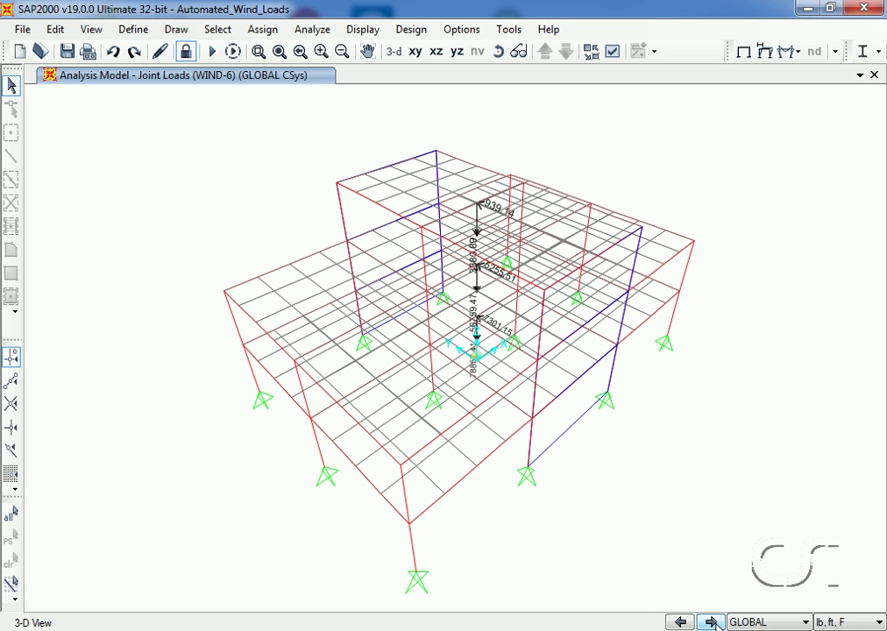
{"action": "left_click", "coordinate": [711, 621]}
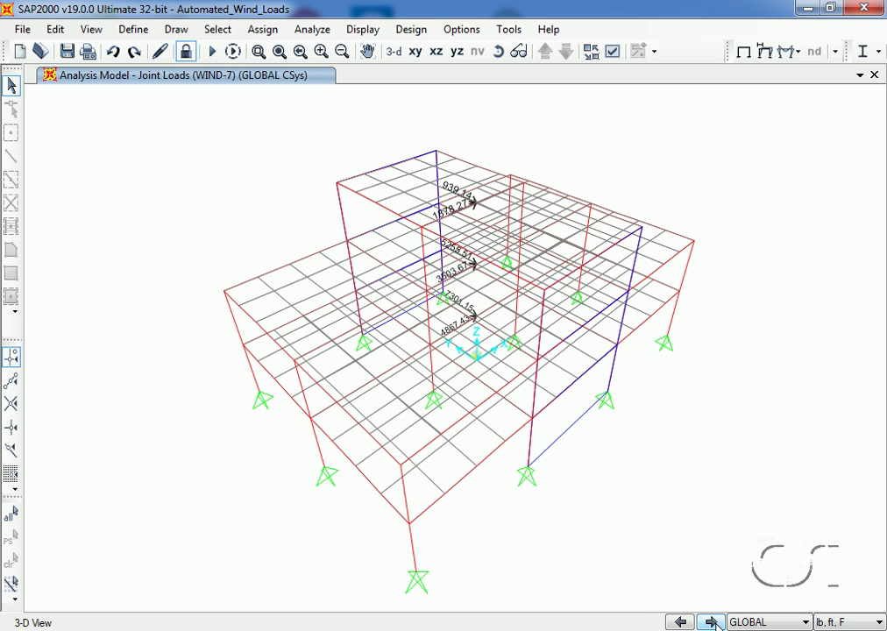
{"action": "left_click", "coordinate": [712, 622]}
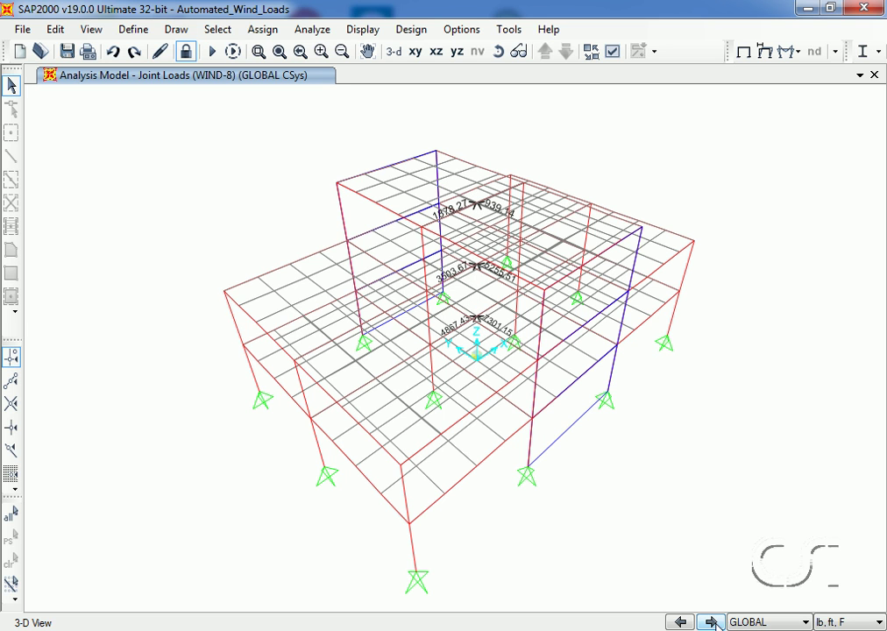
{"action": "left_click", "coordinate": [711, 622]}
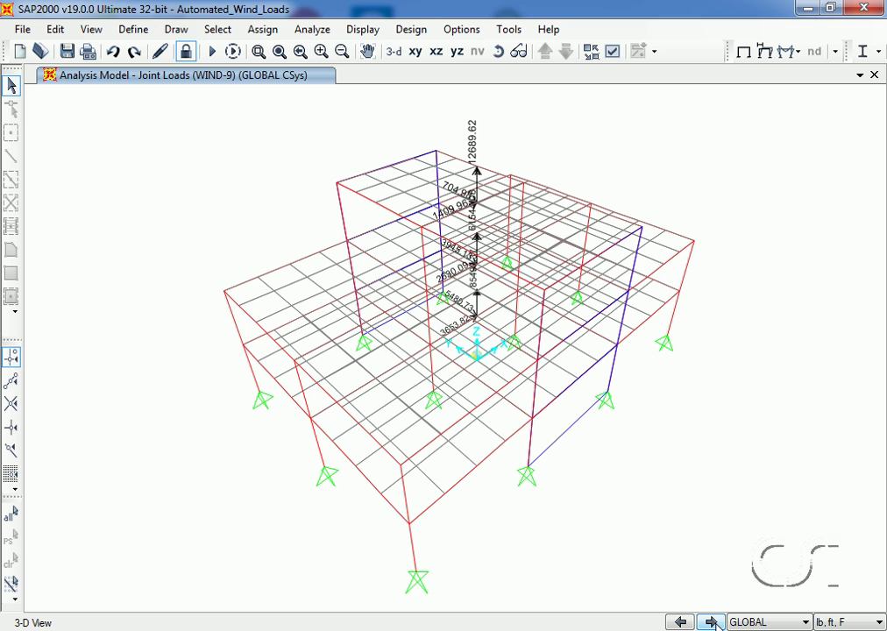
- Show the Base Reactions table from the structure output results, review the reactions for every load case, and close it
{"action": "left_click", "coordinate": [368, 31]}
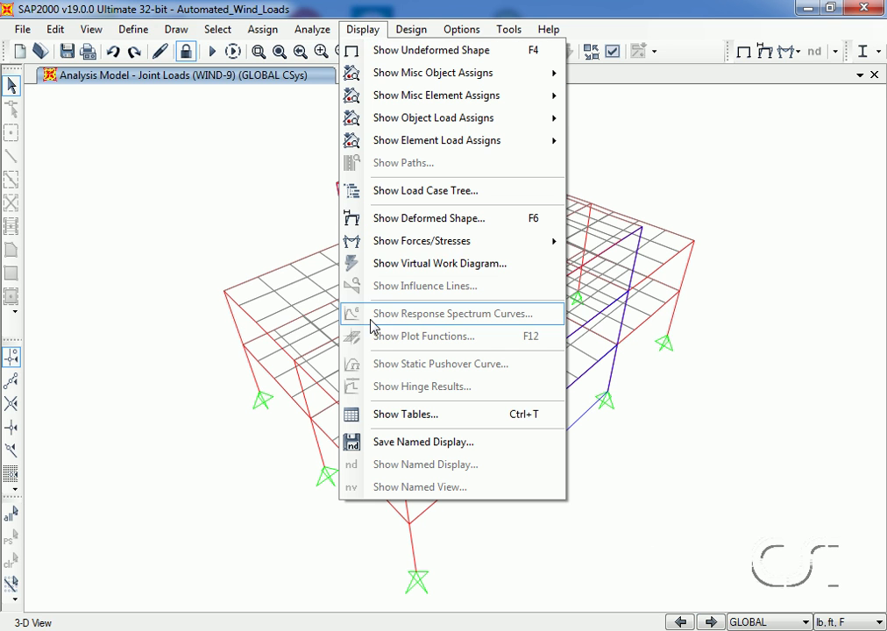
{"action": "left_click", "coordinate": [436, 417]}
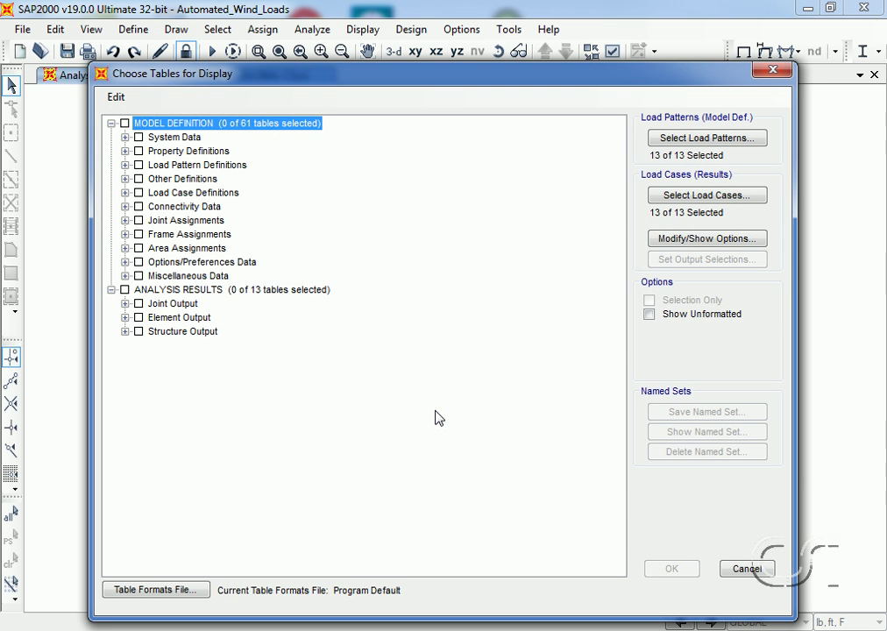
{"action": "left_click", "coordinate": [126, 331]}
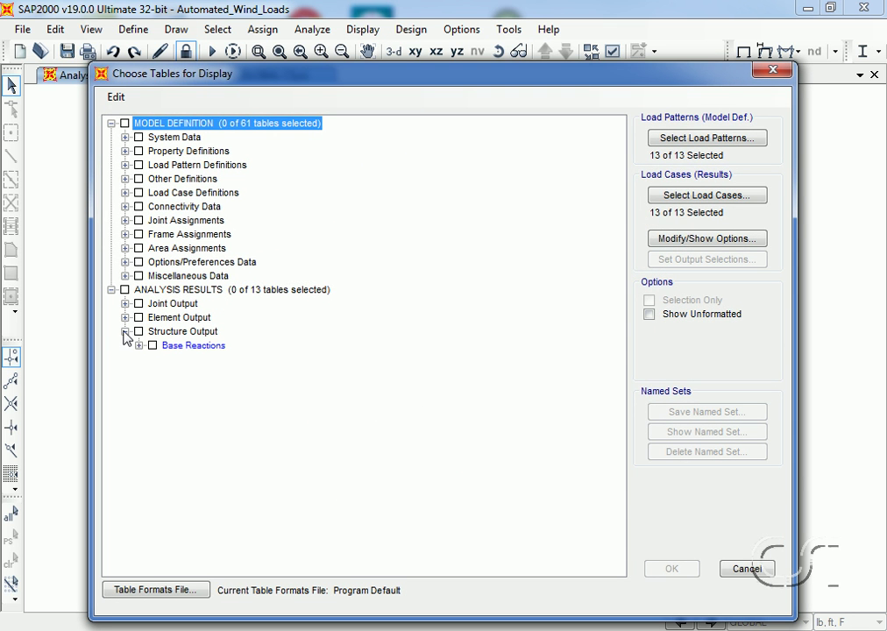
{"action": "left_click", "coordinate": [152, 346]}
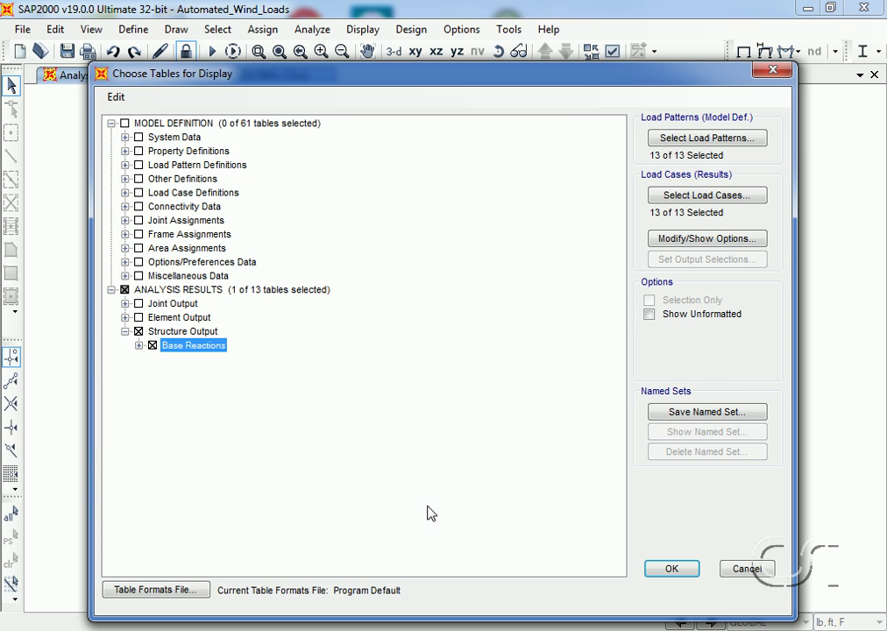
{"action": "left_click", "coordinate": [670, 570]}
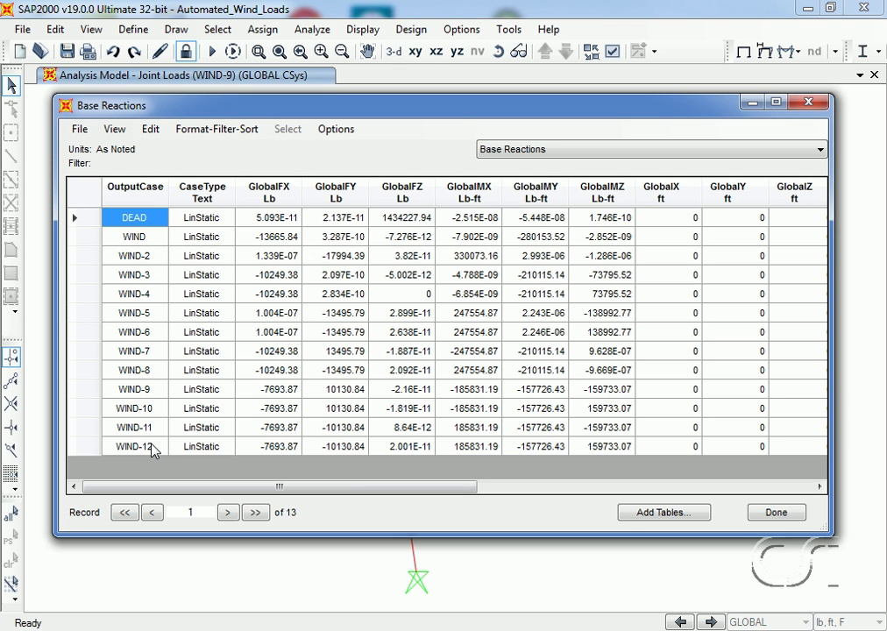
{"action": "left_click", "coordinate": [776, 513]}
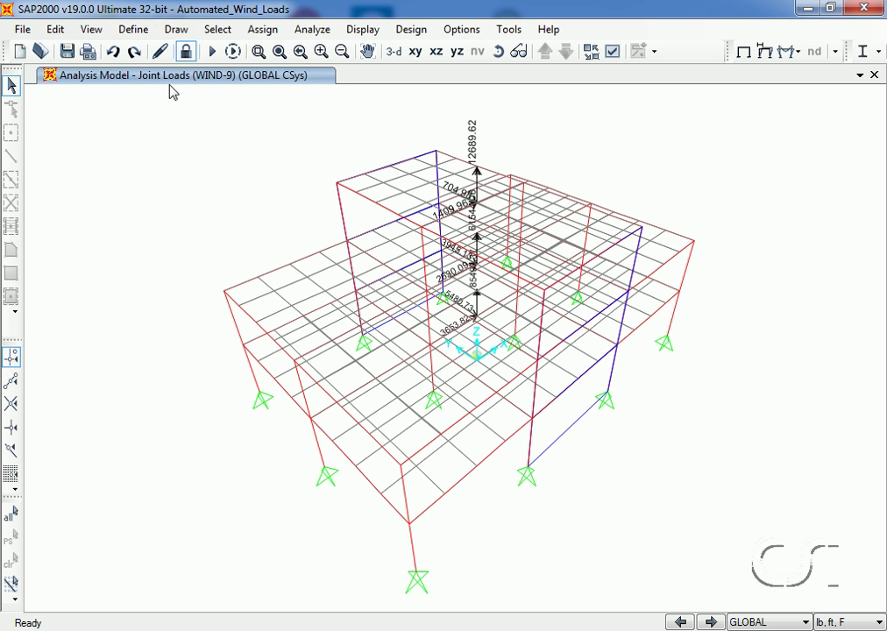
- Add the default code-generated design load combinations for Steel Frame Design to the model
{"action": "left_click", "coordinate": [138, 32]}
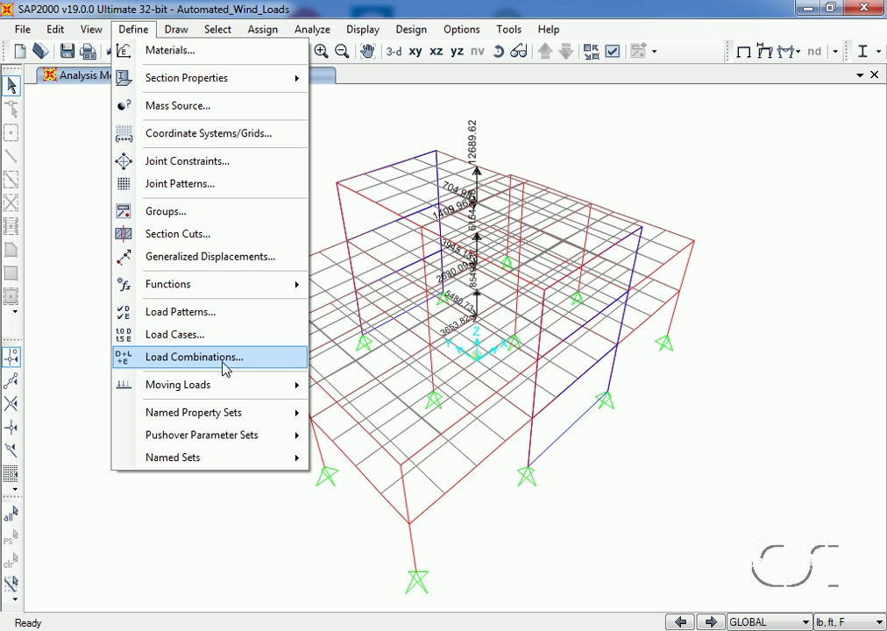
{"action": "left_click", "coordinate": [178, 367]}
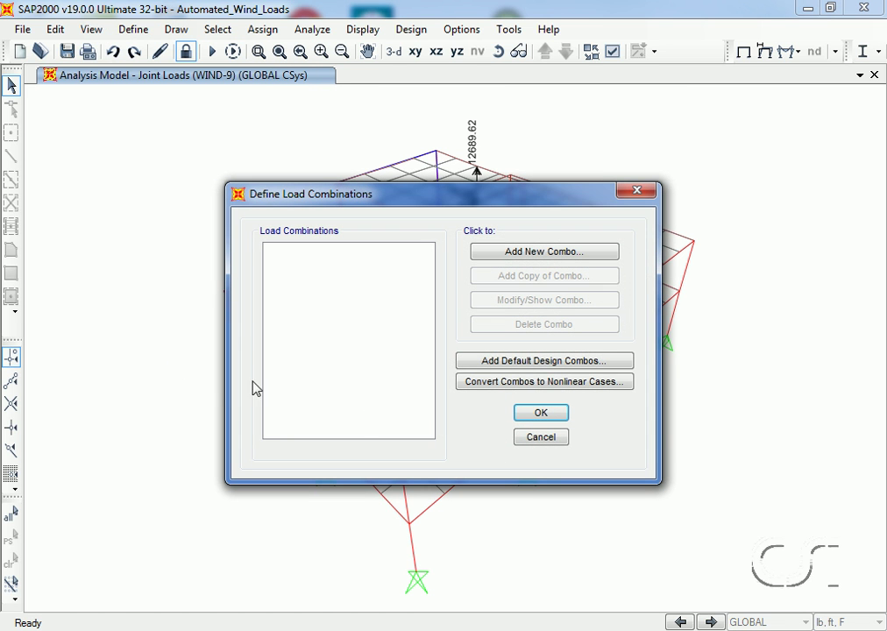
{"action": "left_click", "coordinate": [533, 363]}
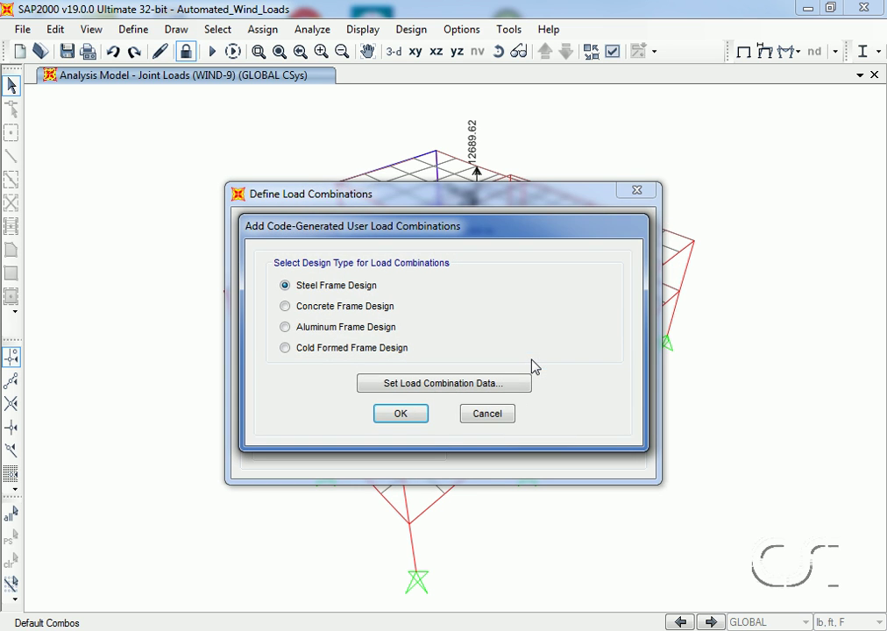
{"action": "left_click", "coordinate": [401, 413]}
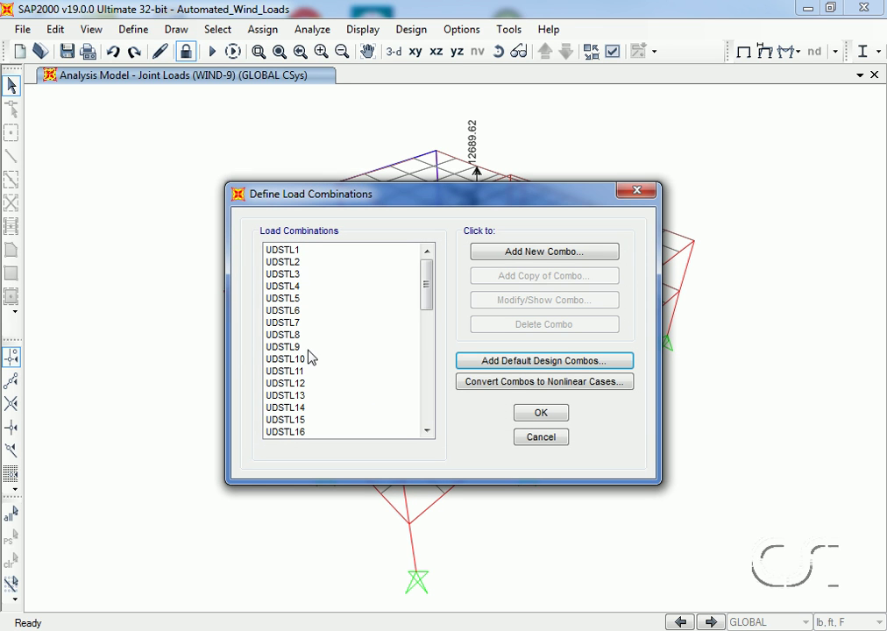
{"action": "mouse_move", "coordinate": [426, 288]}
{"action": "left_mouse_down"}
{"action": "mouse_move", "coordinate": [423, 368]}
{"action": "mouse_move", "coordinate": [427, 283]}
{"action": "left_mouse_up"}
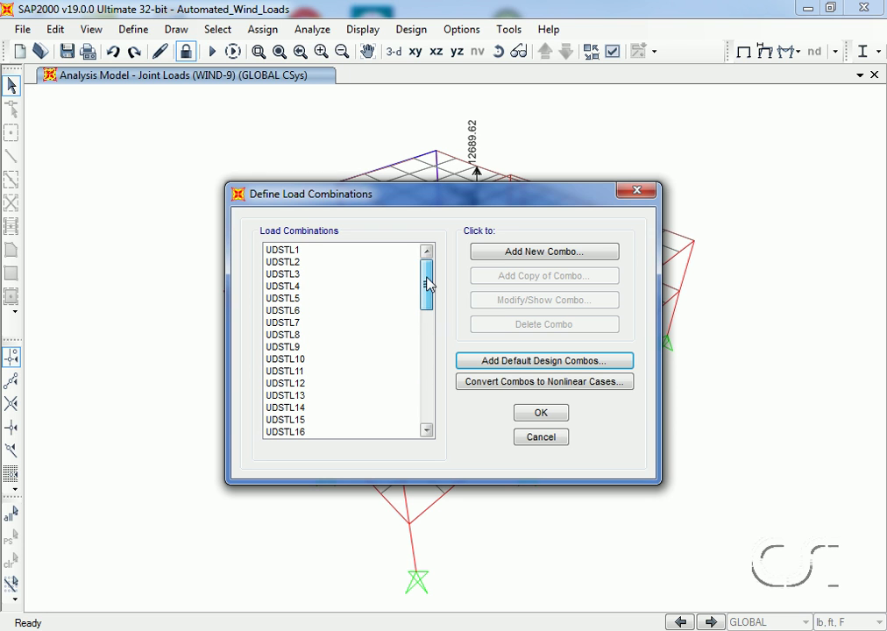
- Review the load cases and scale factors of combinations UDSTL2 and UDSTL3, and accept the defined load combinations
{"action": "left_click", "coordinate": [293, 264]}
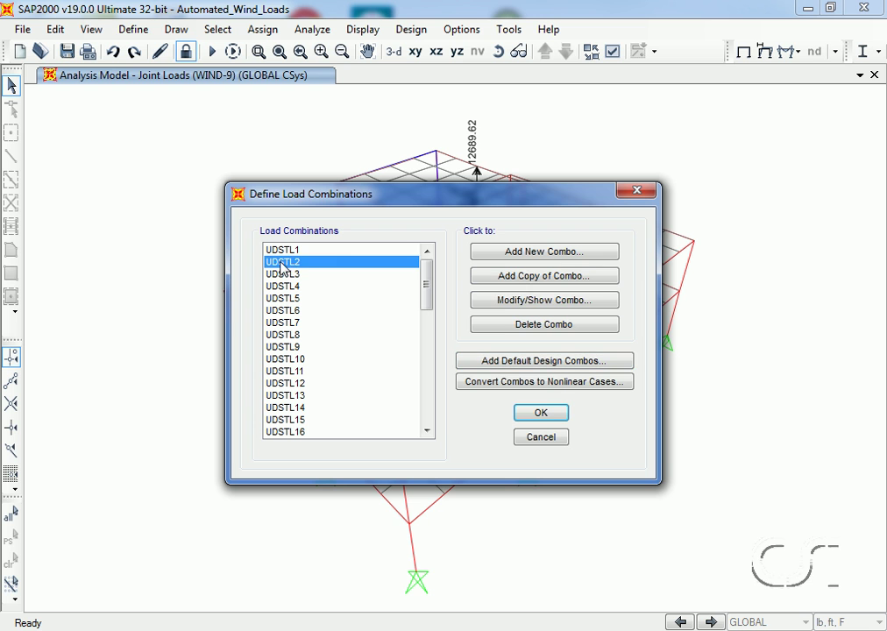
{"action": "left_click", "coordinate": [502, 301]}
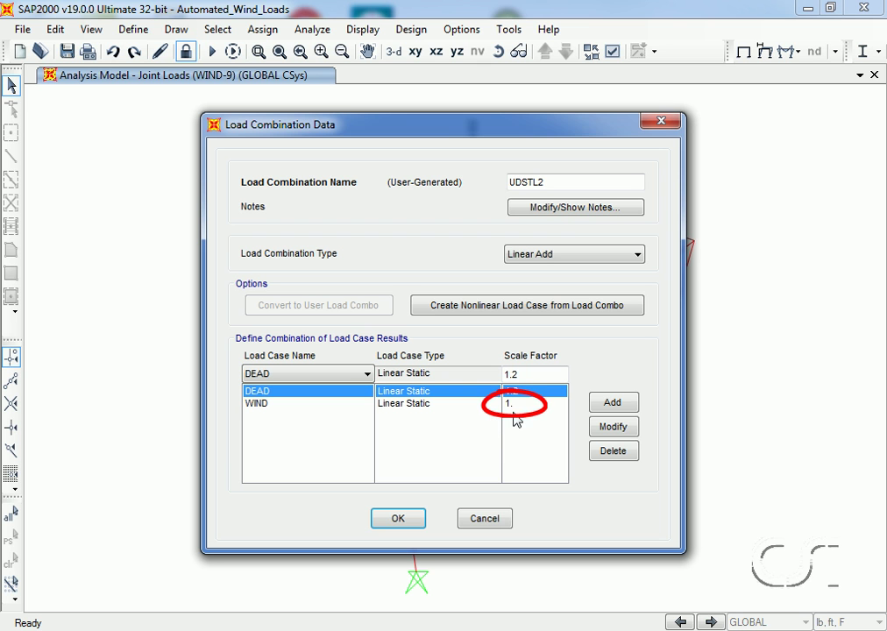
{"action": "left_click", "coordinate": [398, 518]}
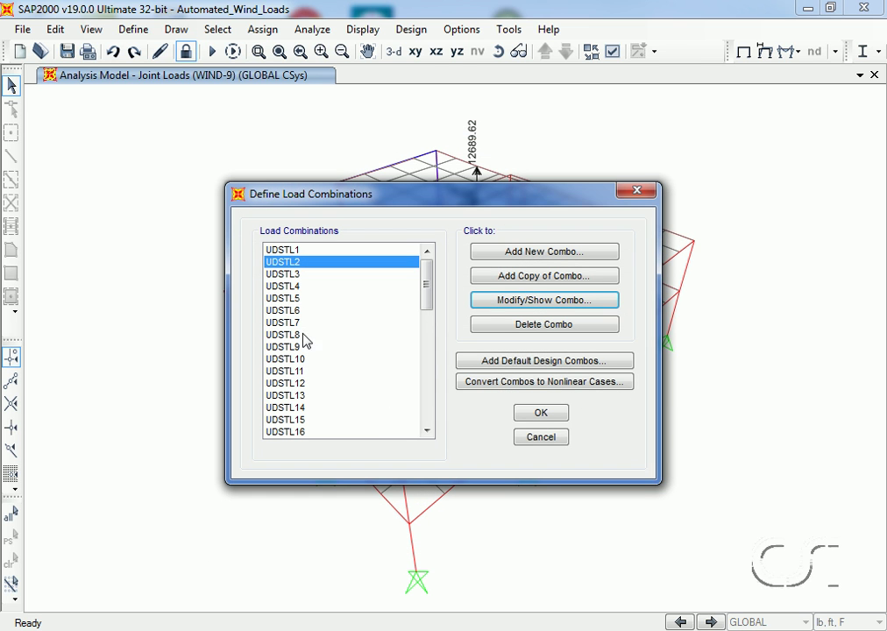
{"action": "left_click", "coordinate": [297, 274]}
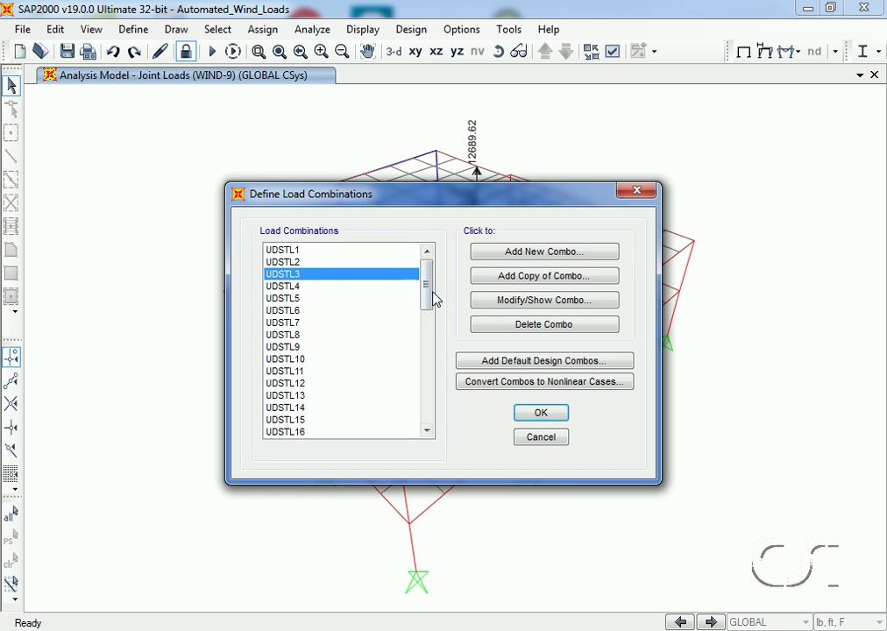
{"action": "left_click", "coordinate": [505, 300]}
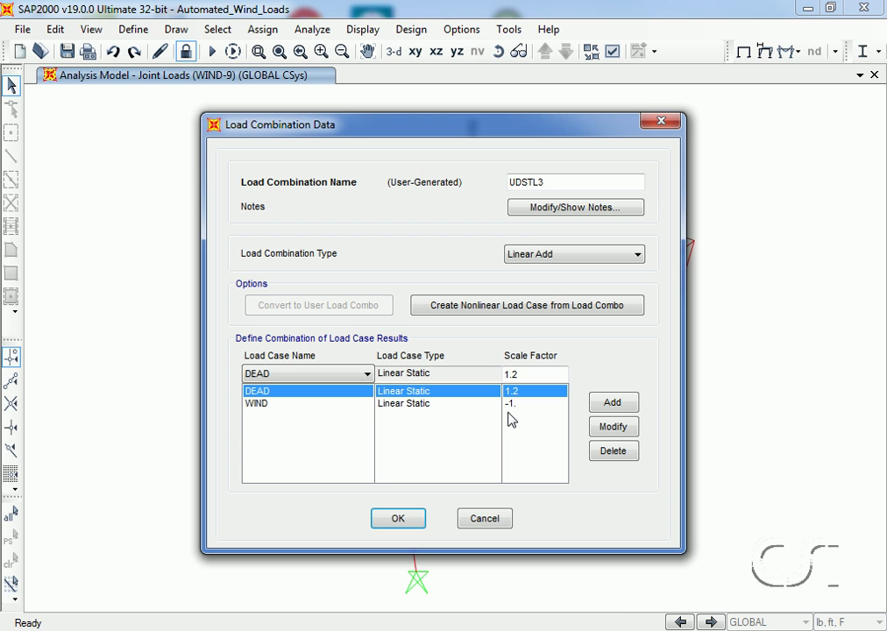
{"action": "left_click", "coordinate": [397, 518]}
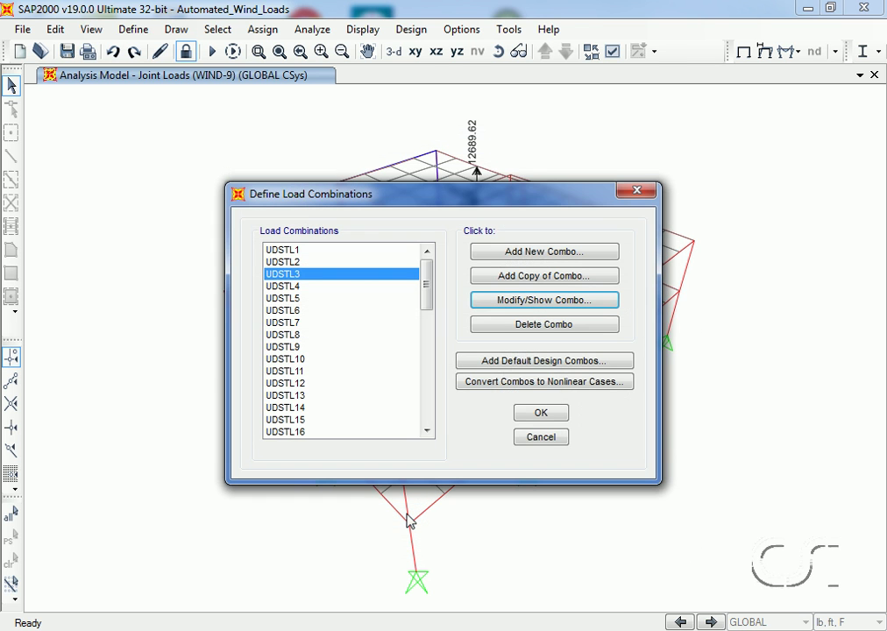
{"action": "left_click", "coordinate": [538, 414]}
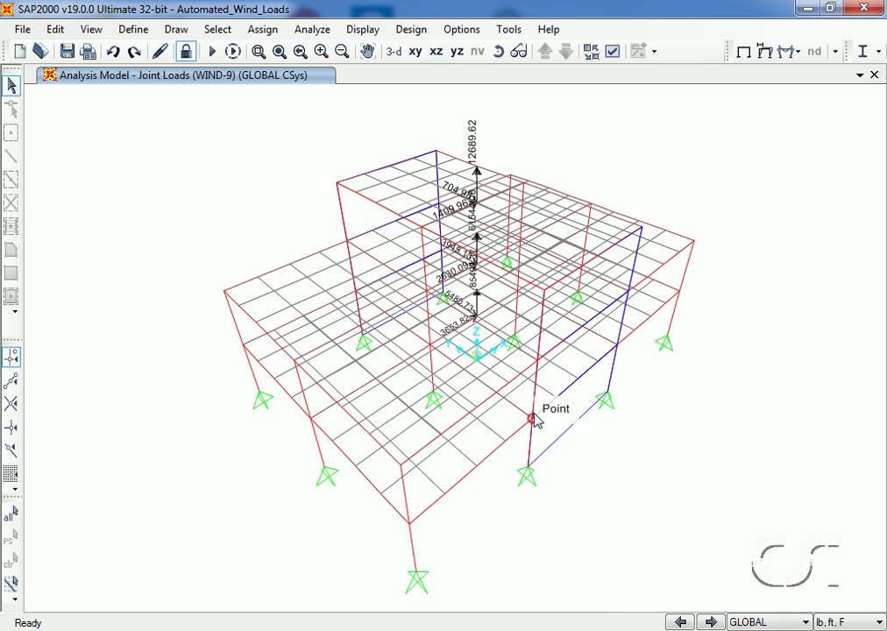